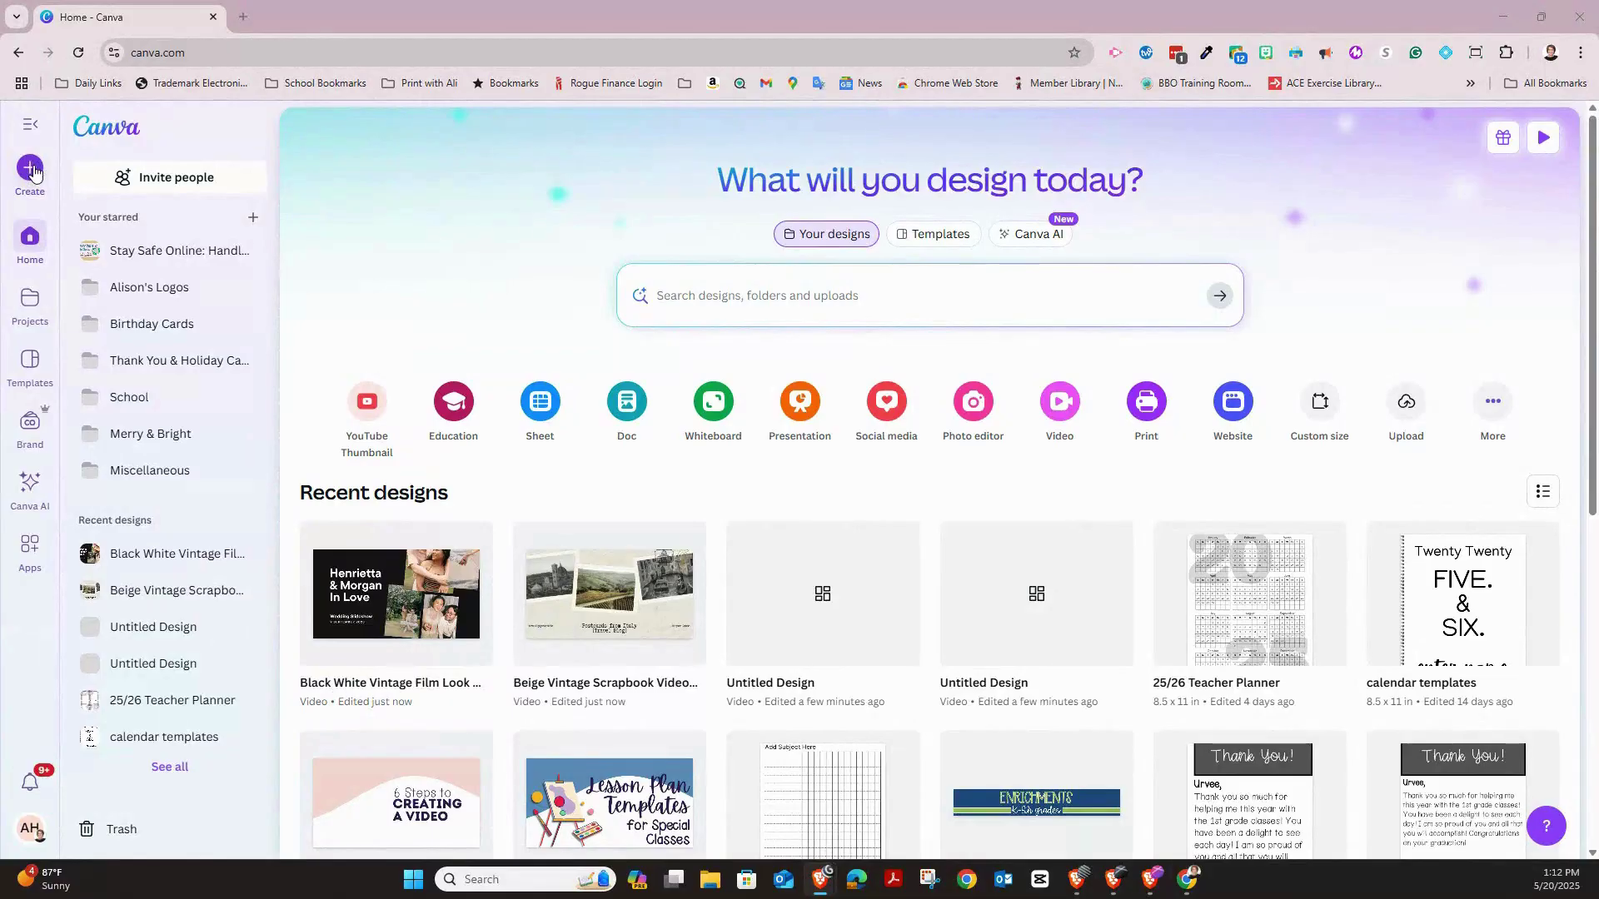
# Start a new video design and browse the full collection of video templates in the Videos category
pyautogui.click(32, 170)
pyautogui.click(278, 502)
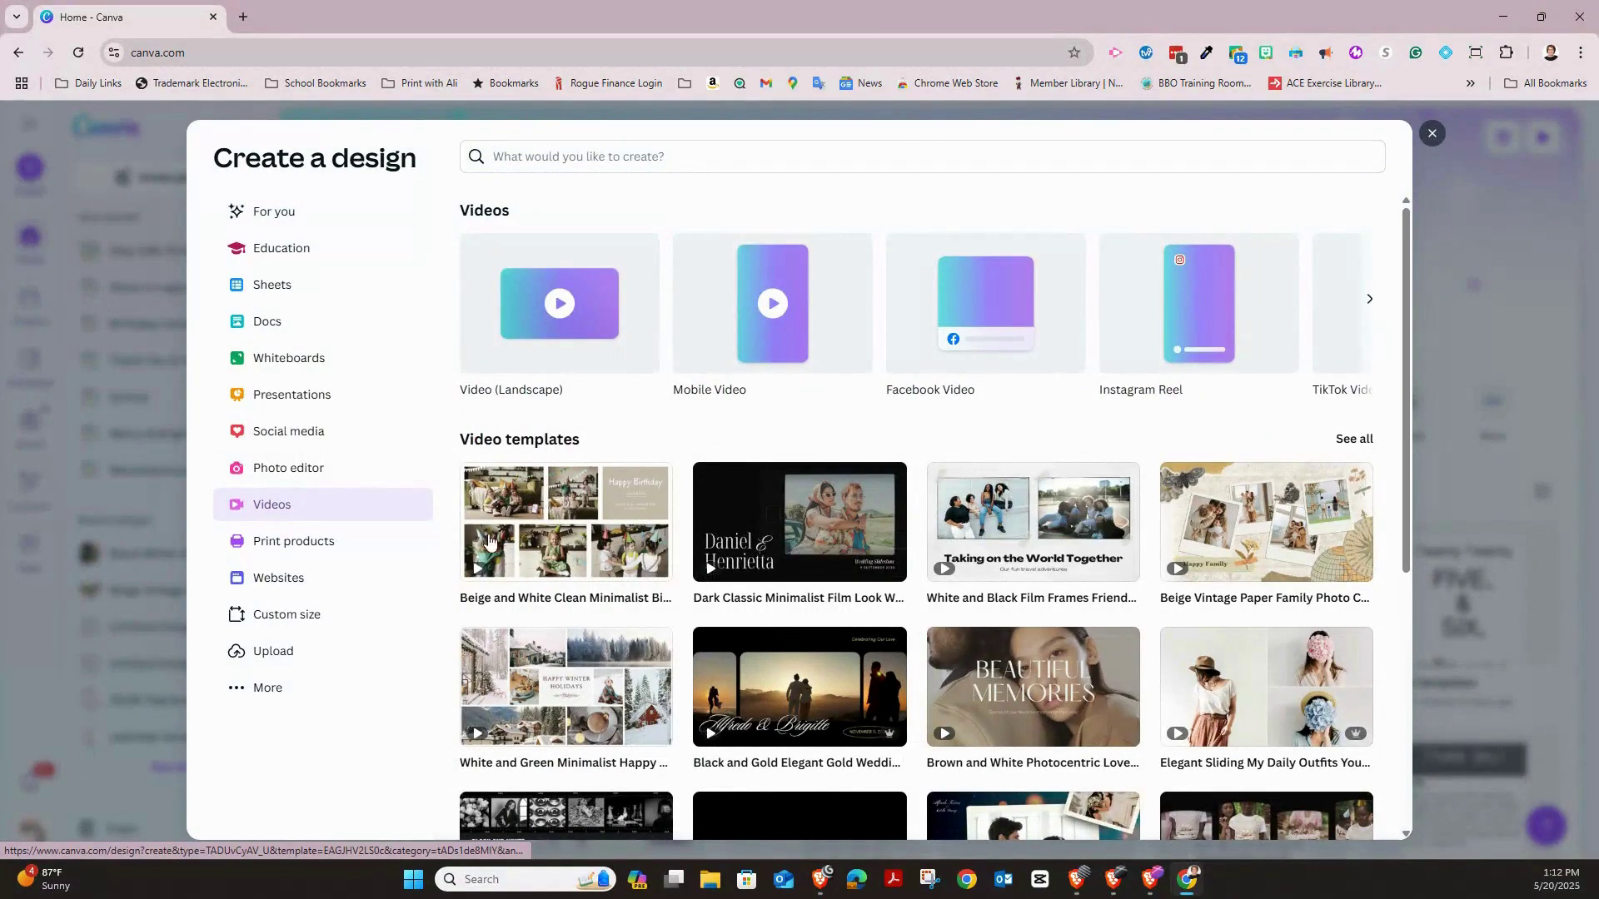
pyautogui.scroll(-5, 630, 516)
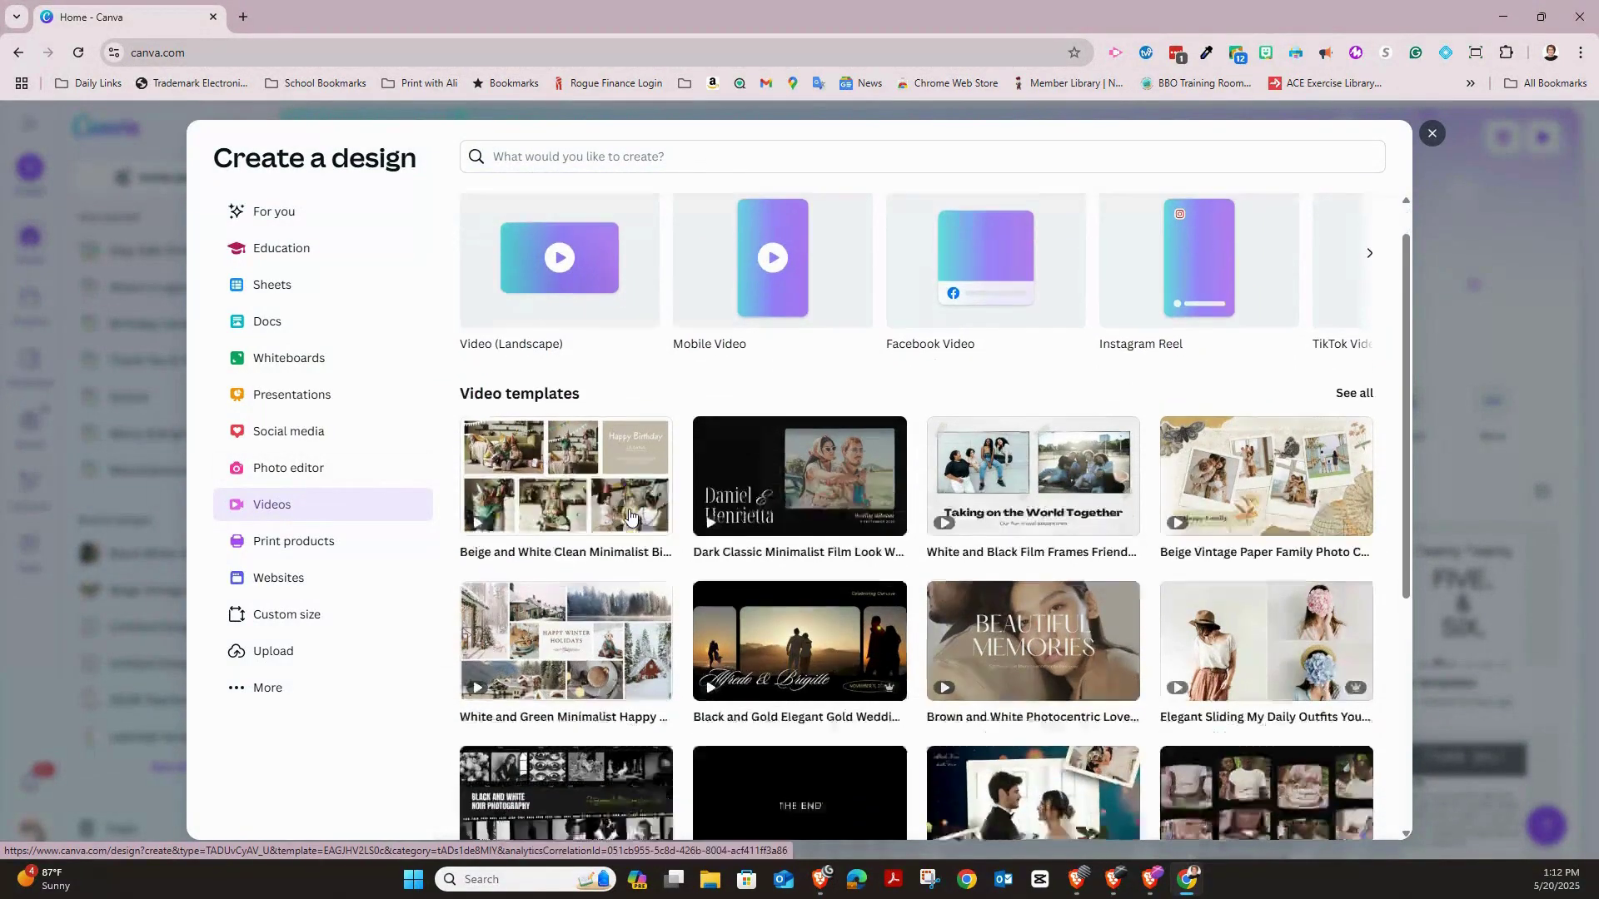
pyautogui.click(1009, 470)
pyautogui.scroll(-10, 1009, 470)
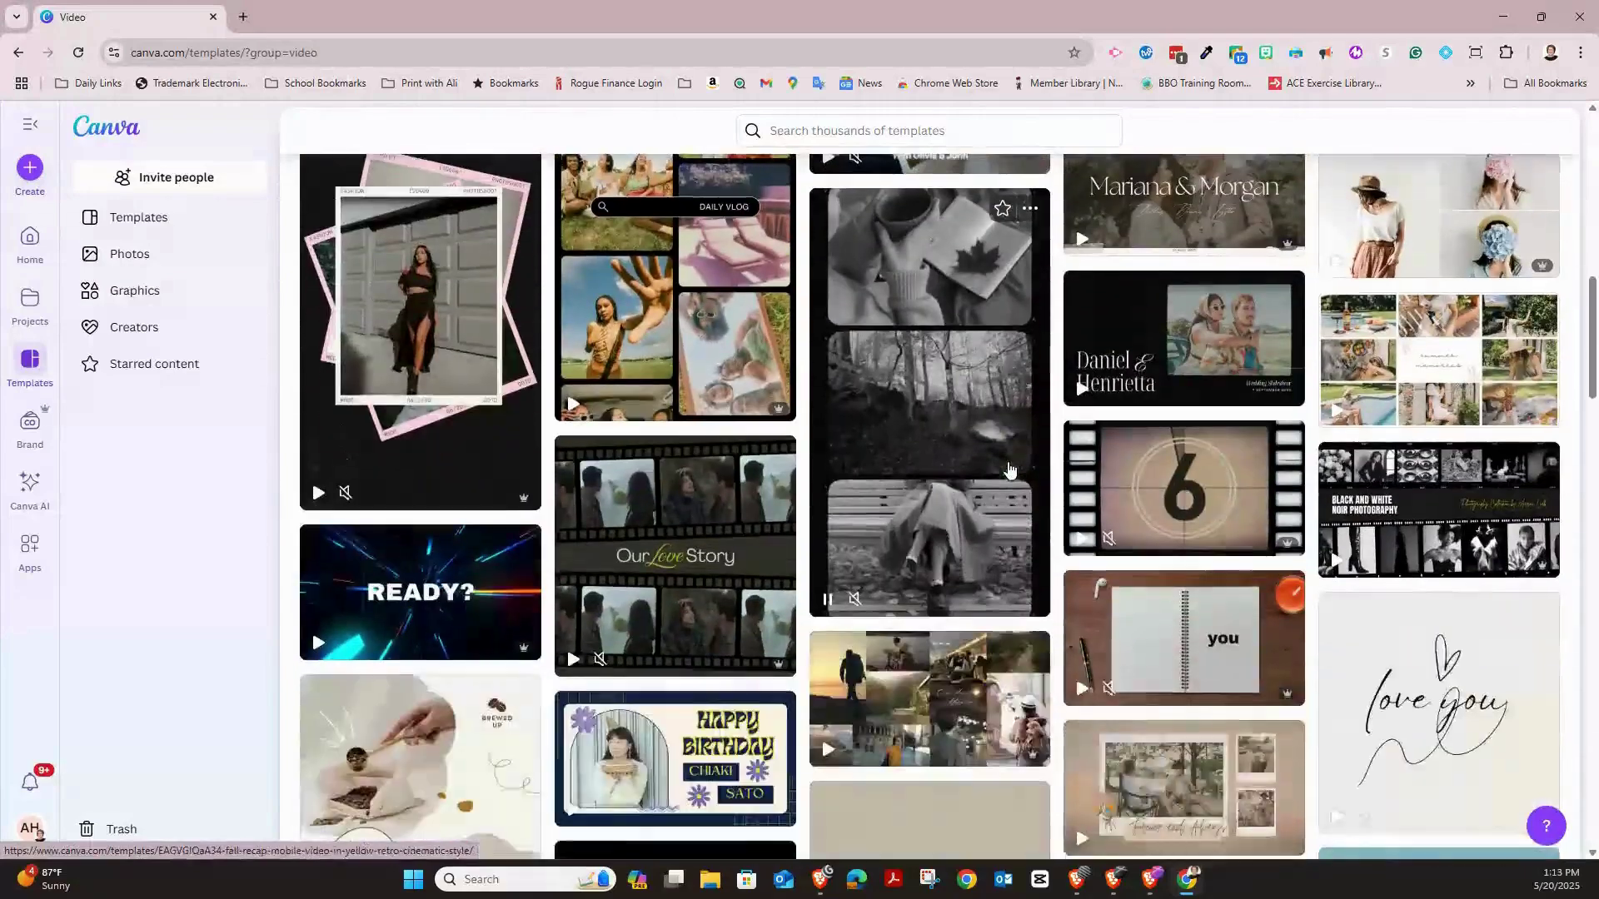
pyautogui.scroll(-3, 1009, 469)
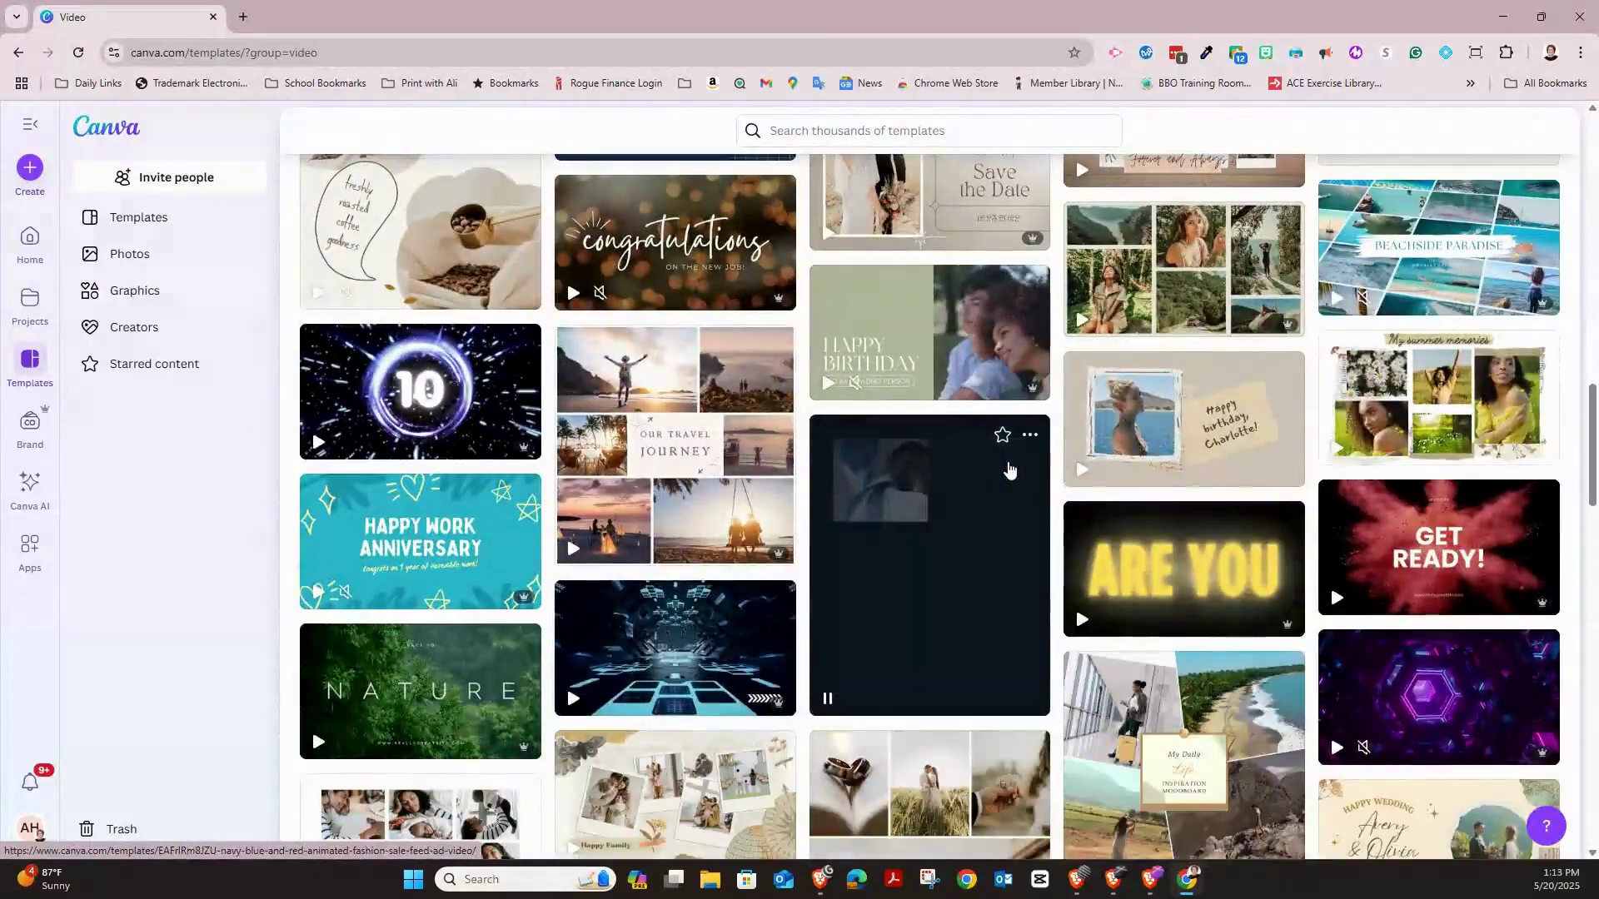
pyautogui.scroll(-4, 1009, 469)
pyautogui.scroll(20, 1009, 469)
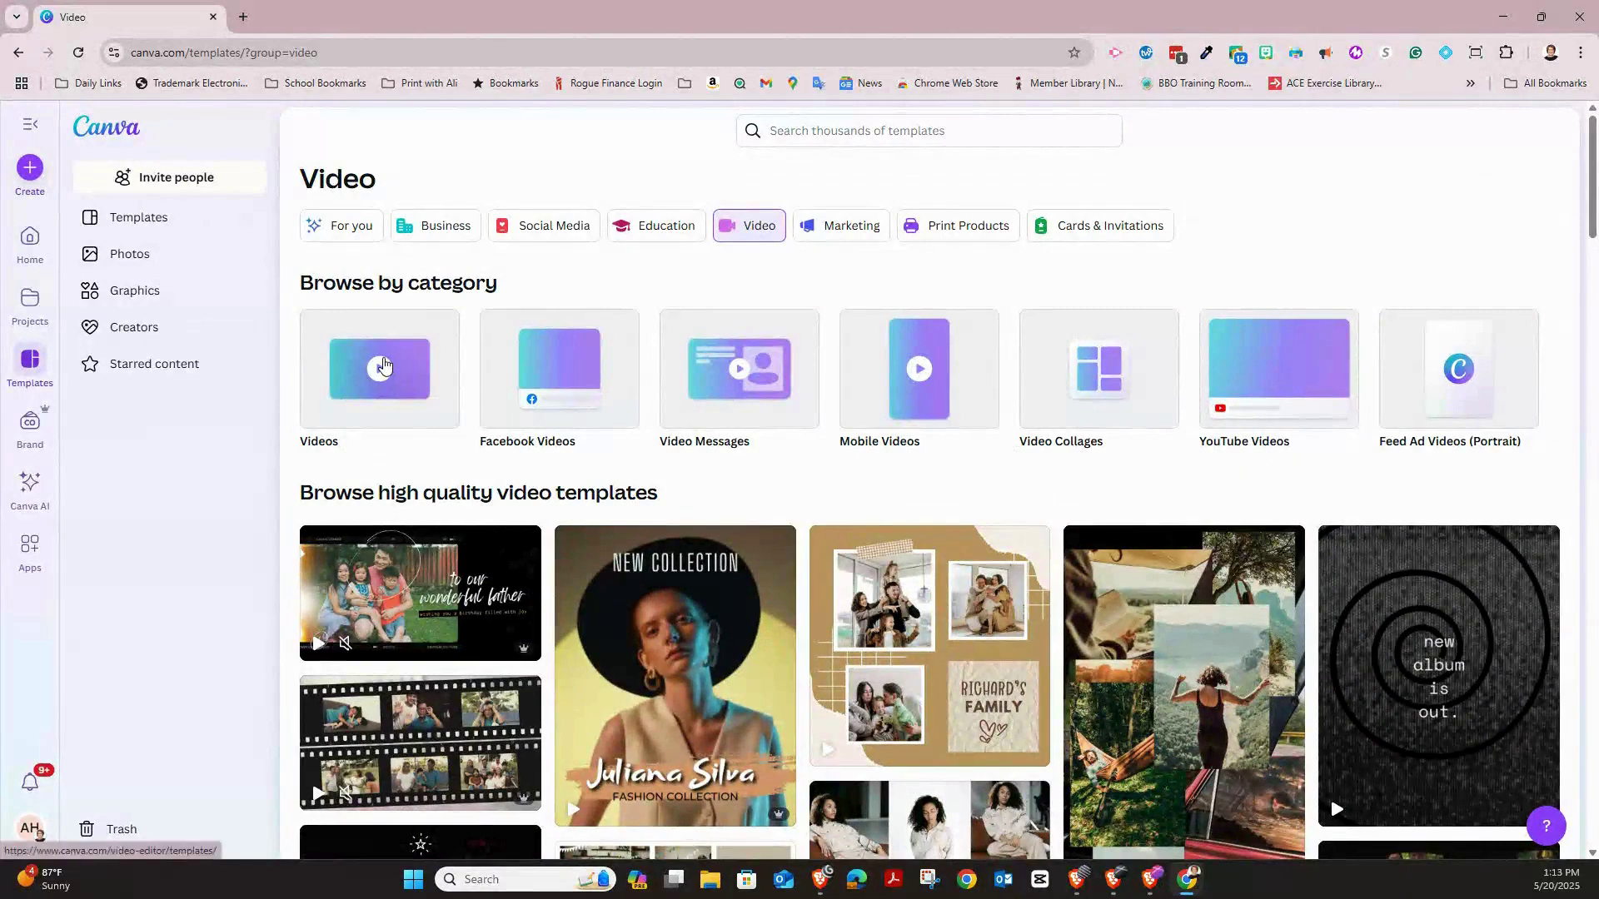
pyautogui.click(386, 360)
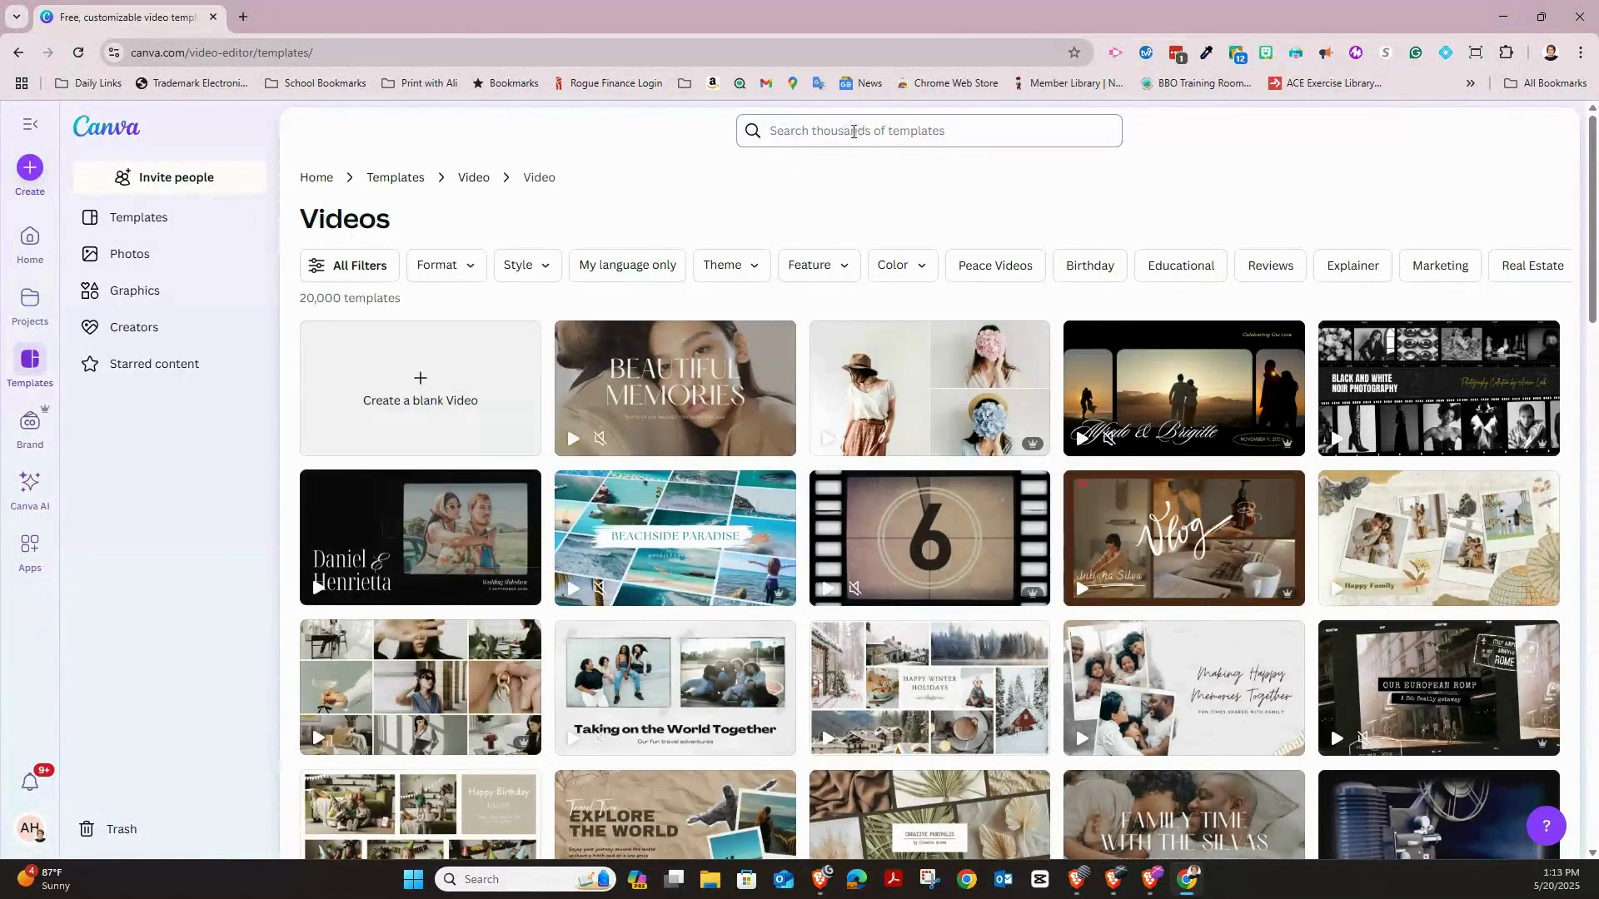
# Search the templates for a black and white vintage film look and customize the Black White Vintage Film Look Wedding Slideshow Video
pyautogui.click(853, 131)
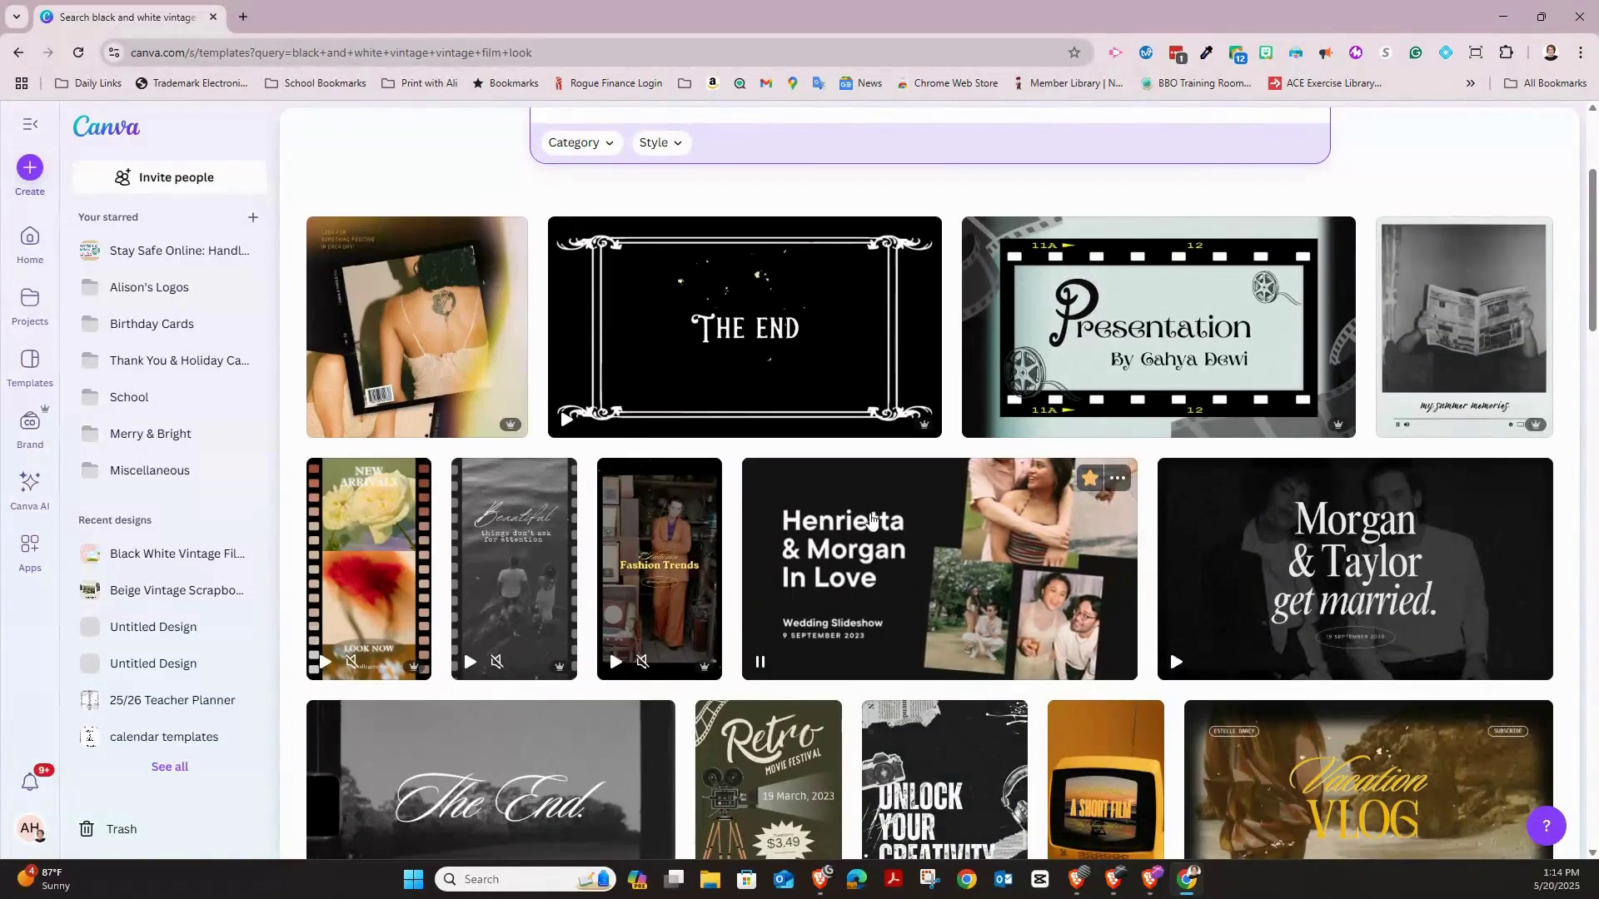
pyautogui.click(860, 566)
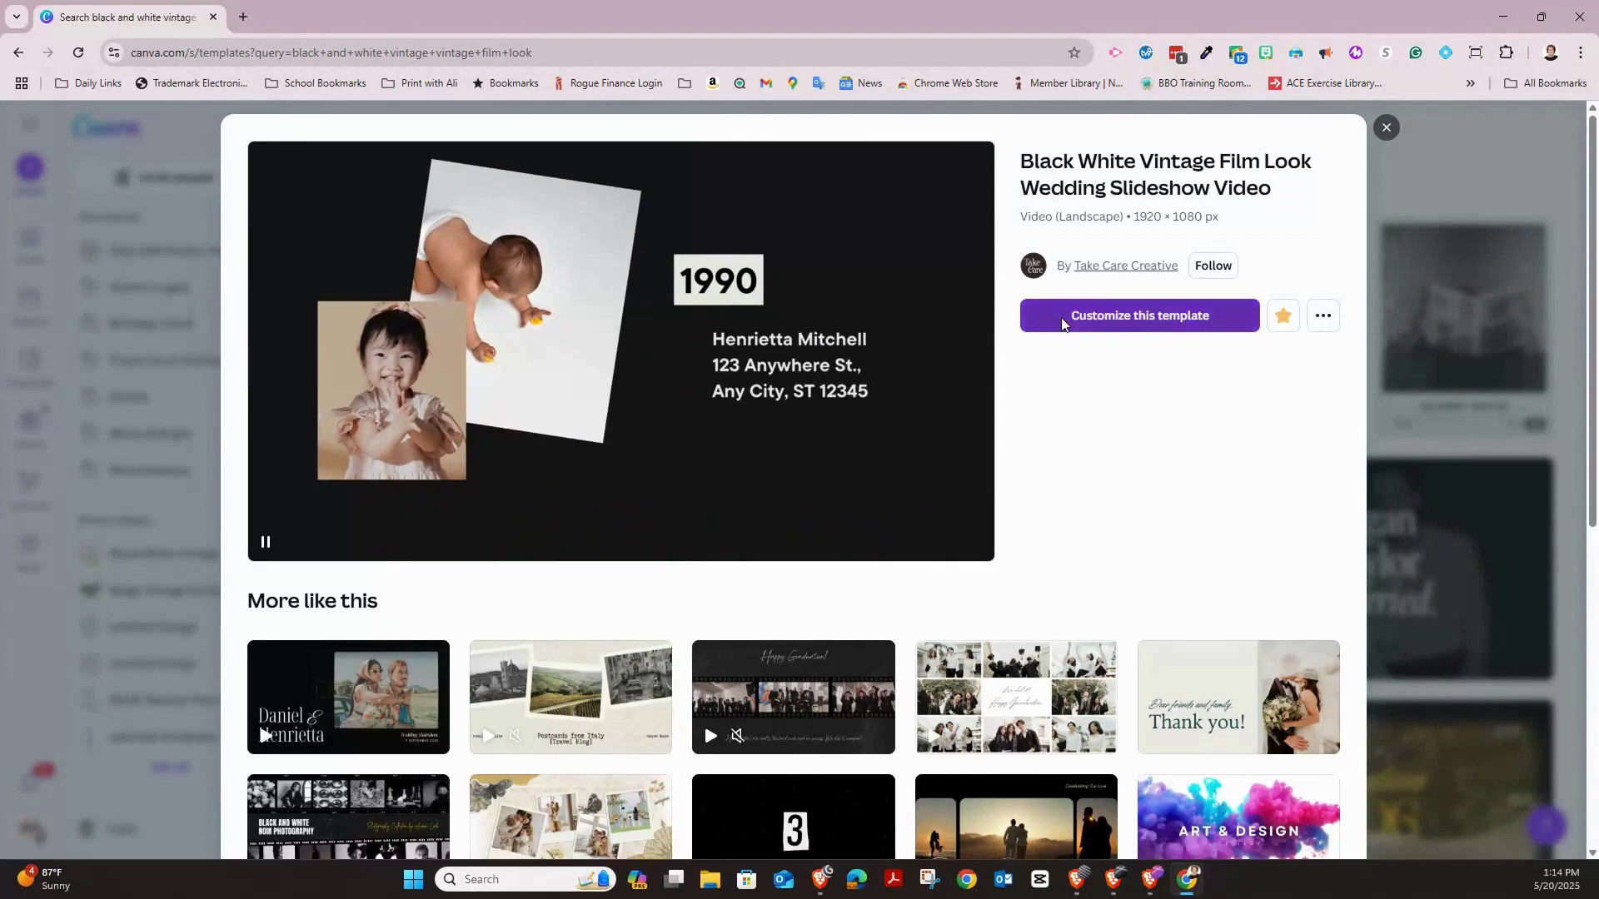
pyautogui.click(1061, 317)
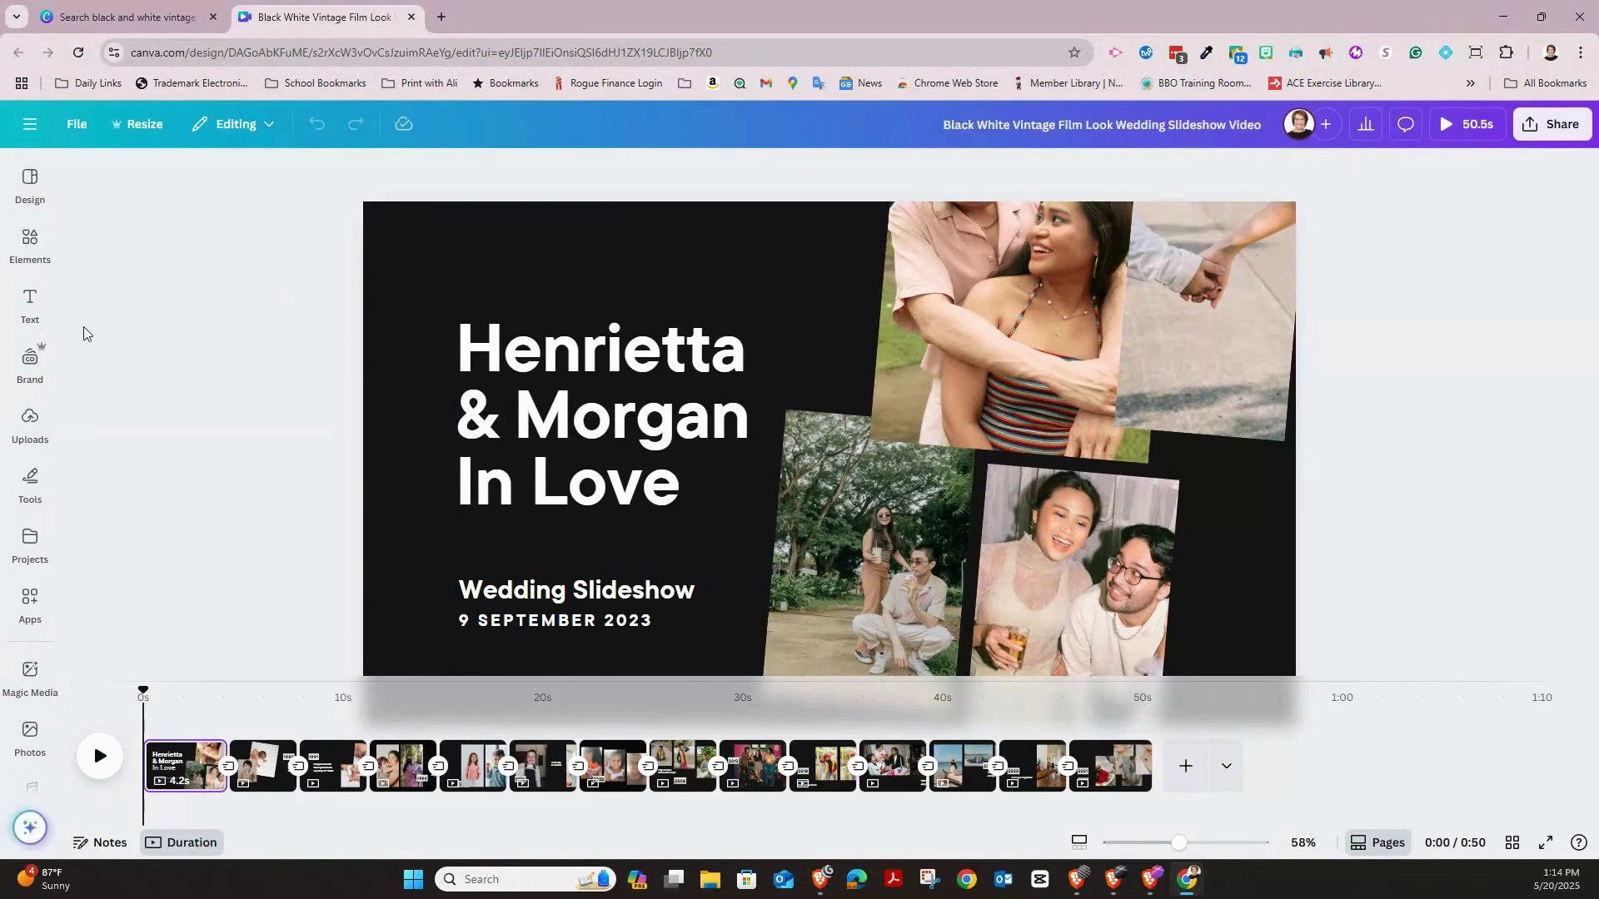
# View the uploaded images and the file picker for uploading from the computer, closing it without choosing a file
pyautogui.click(30, 422)
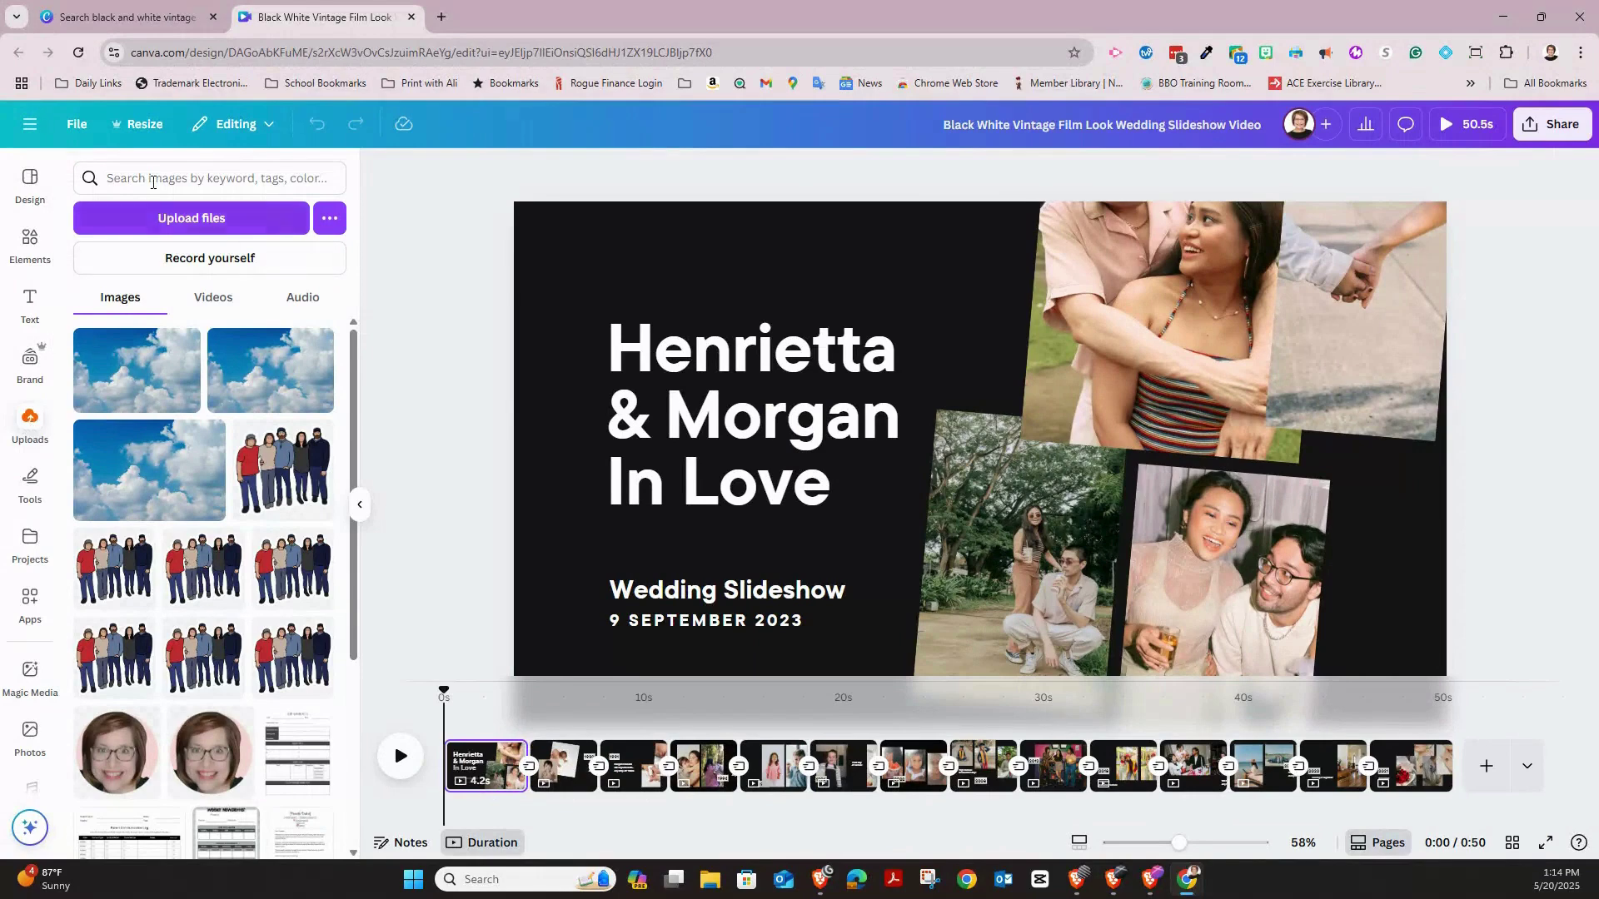
pyautogui.click(173, 221)
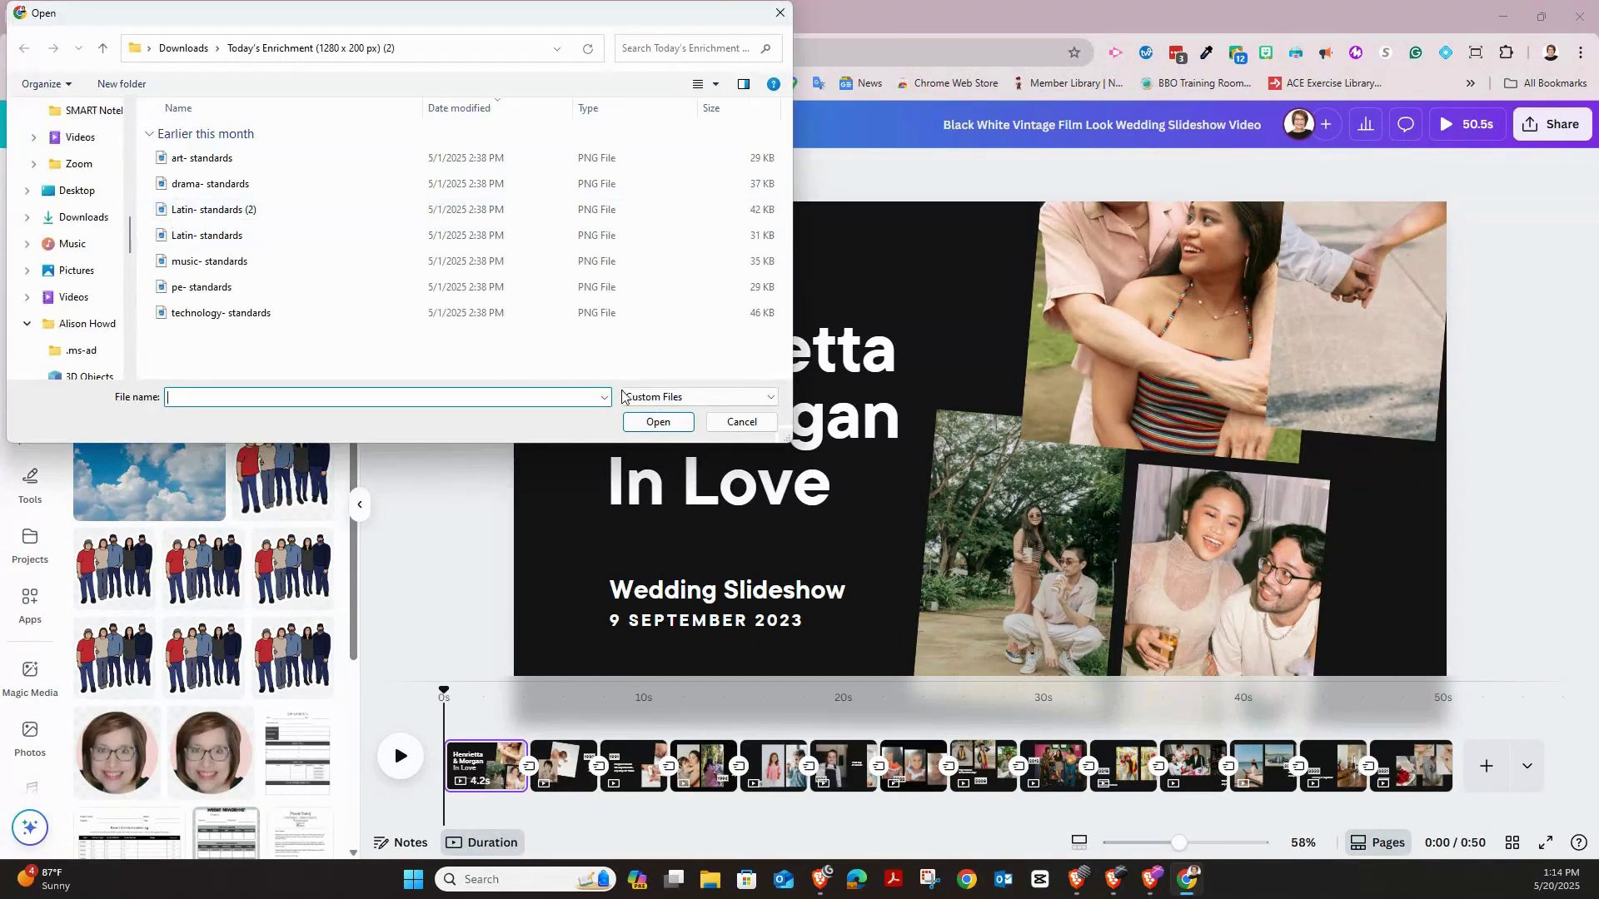
pyautogui.click(741, 422)
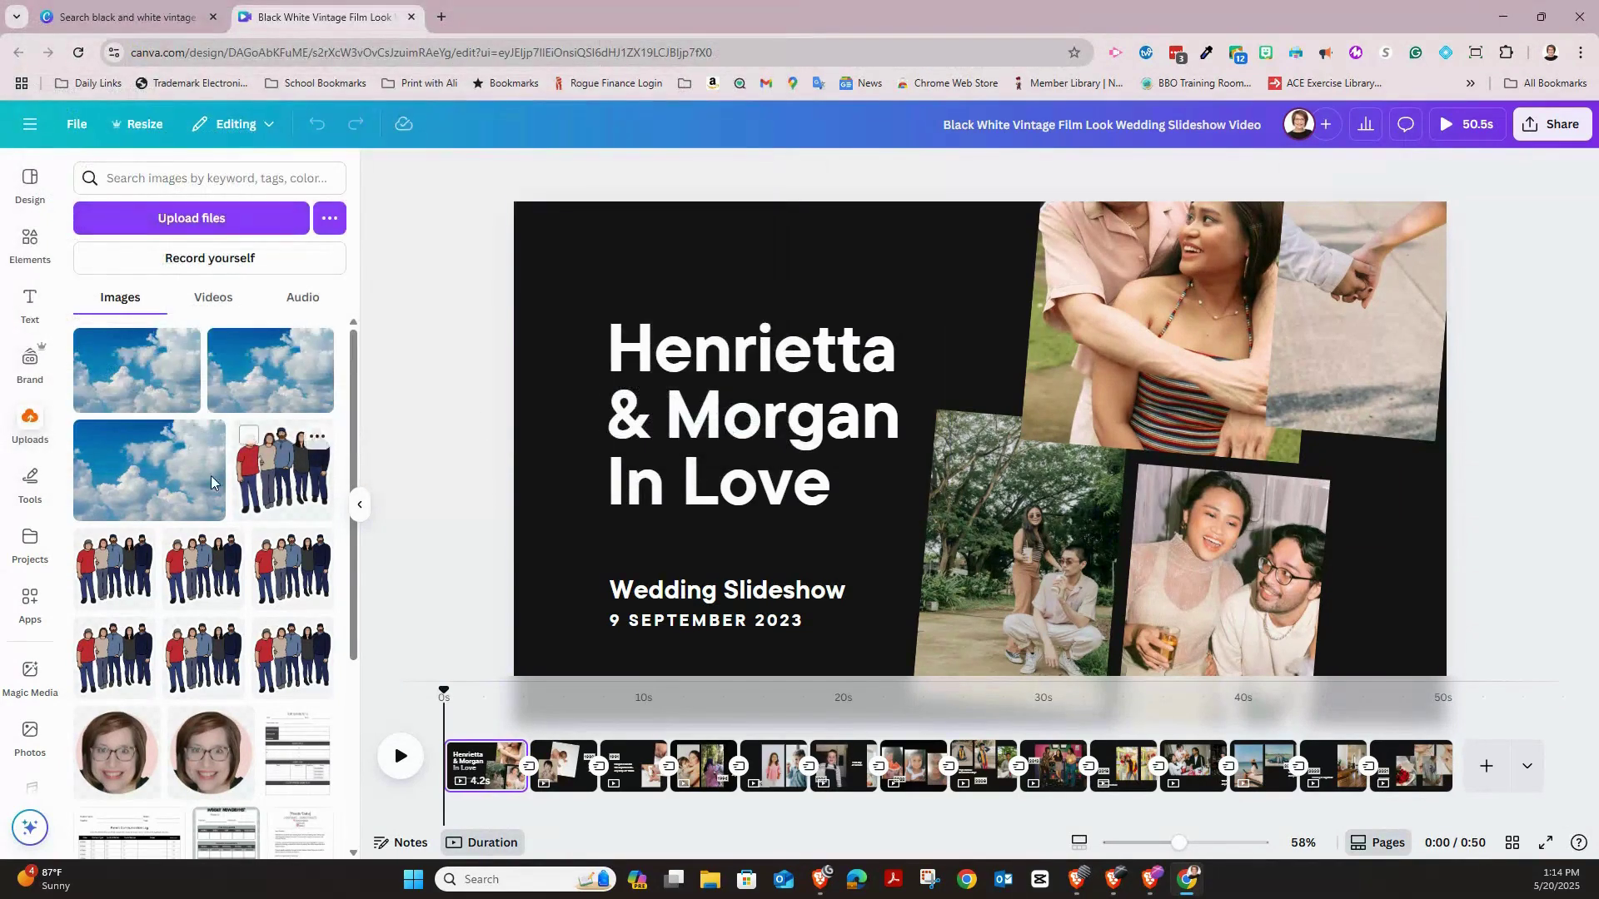
# Search the apps for "google drive" and open the Google Drive app
pyautogui.click(30, 604)
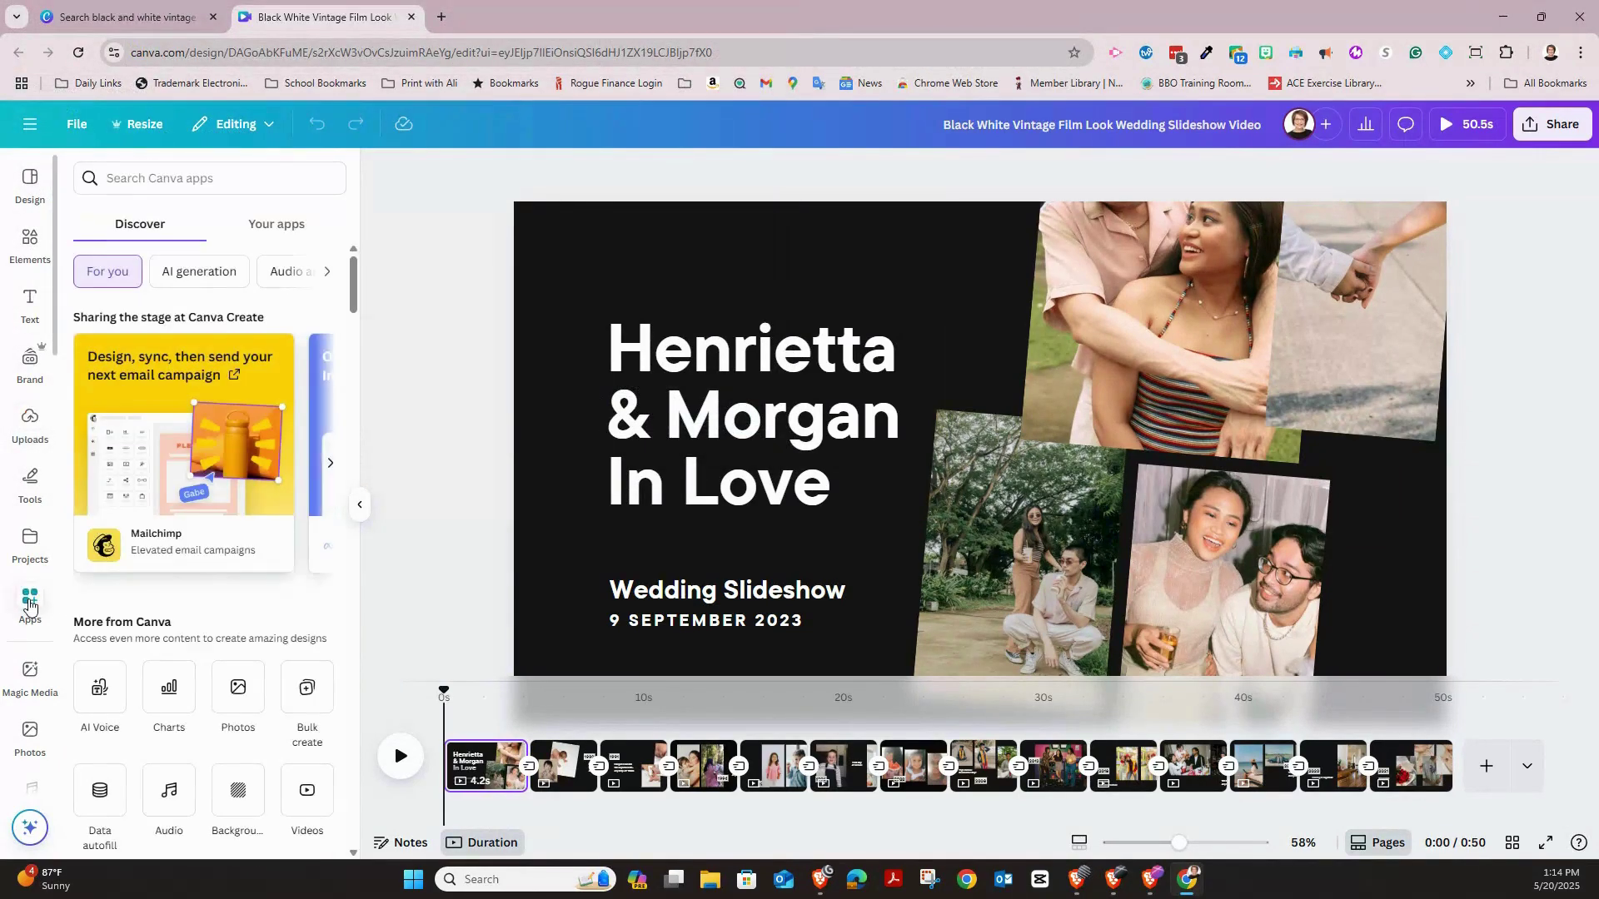
pyautogui.click(183, 177)
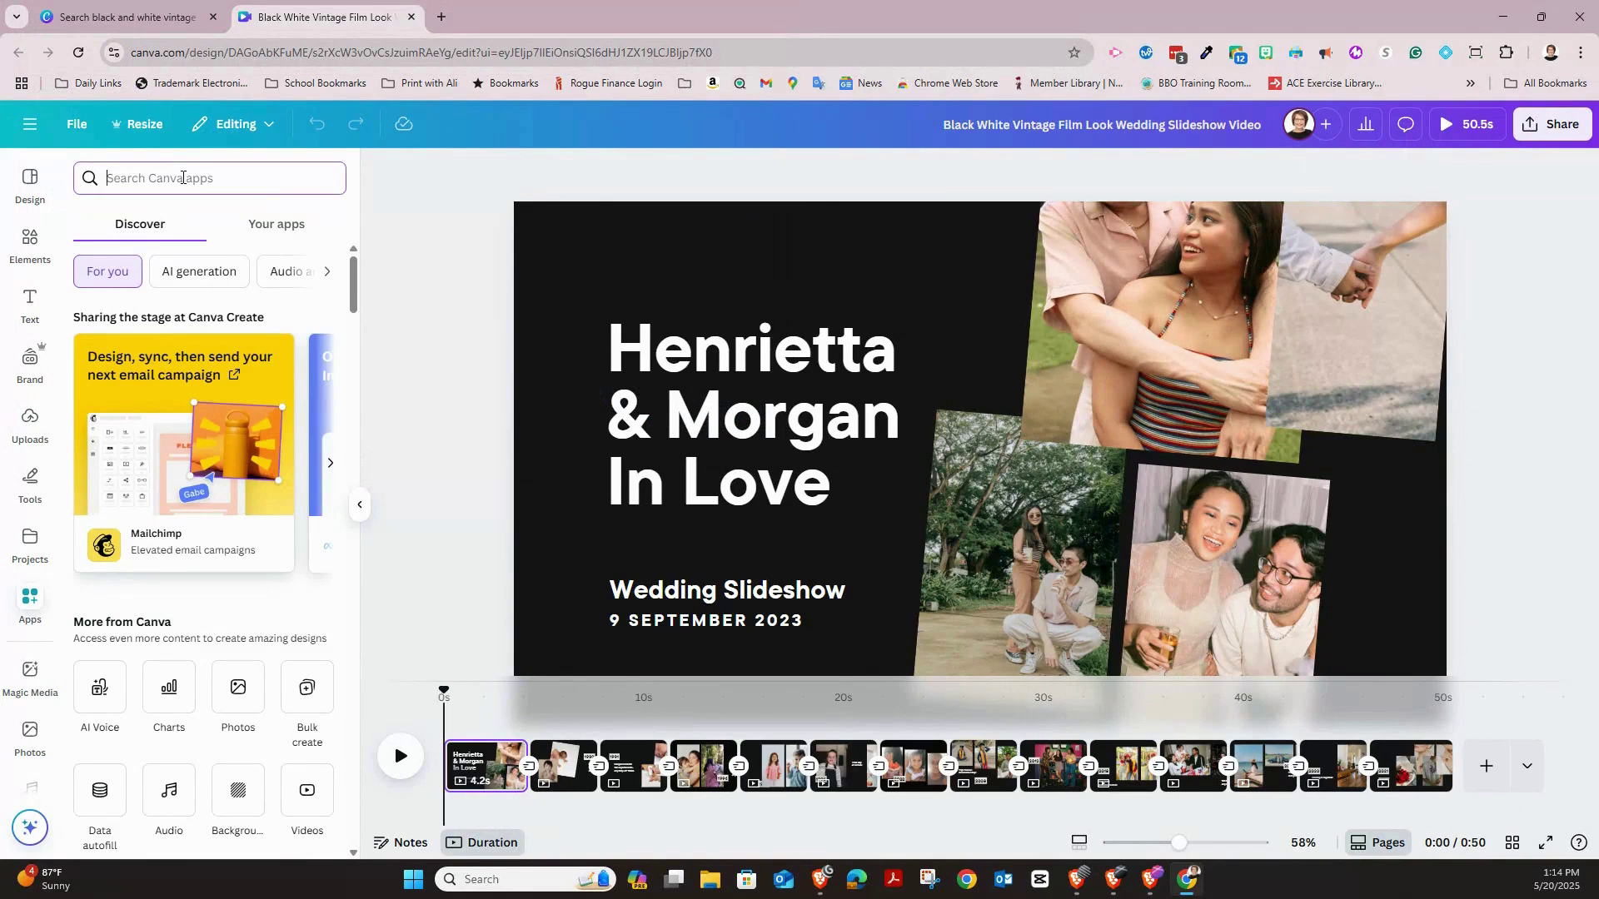
pyautogui.write('google drive')
pyautogui.press('Return')
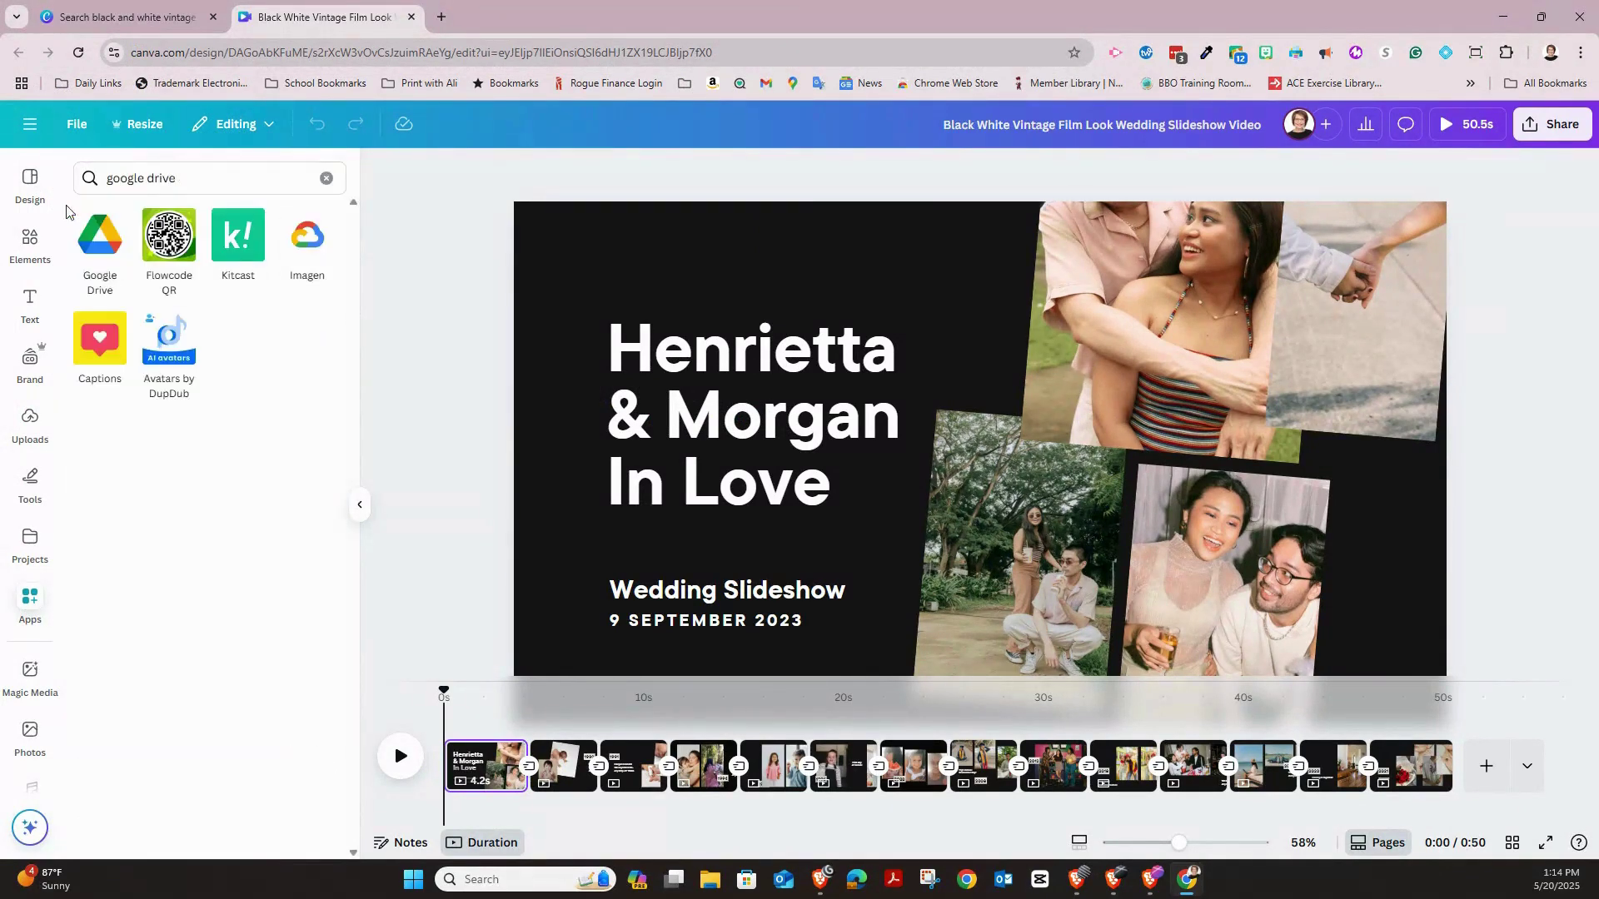
pyautogui.click(90, 243)
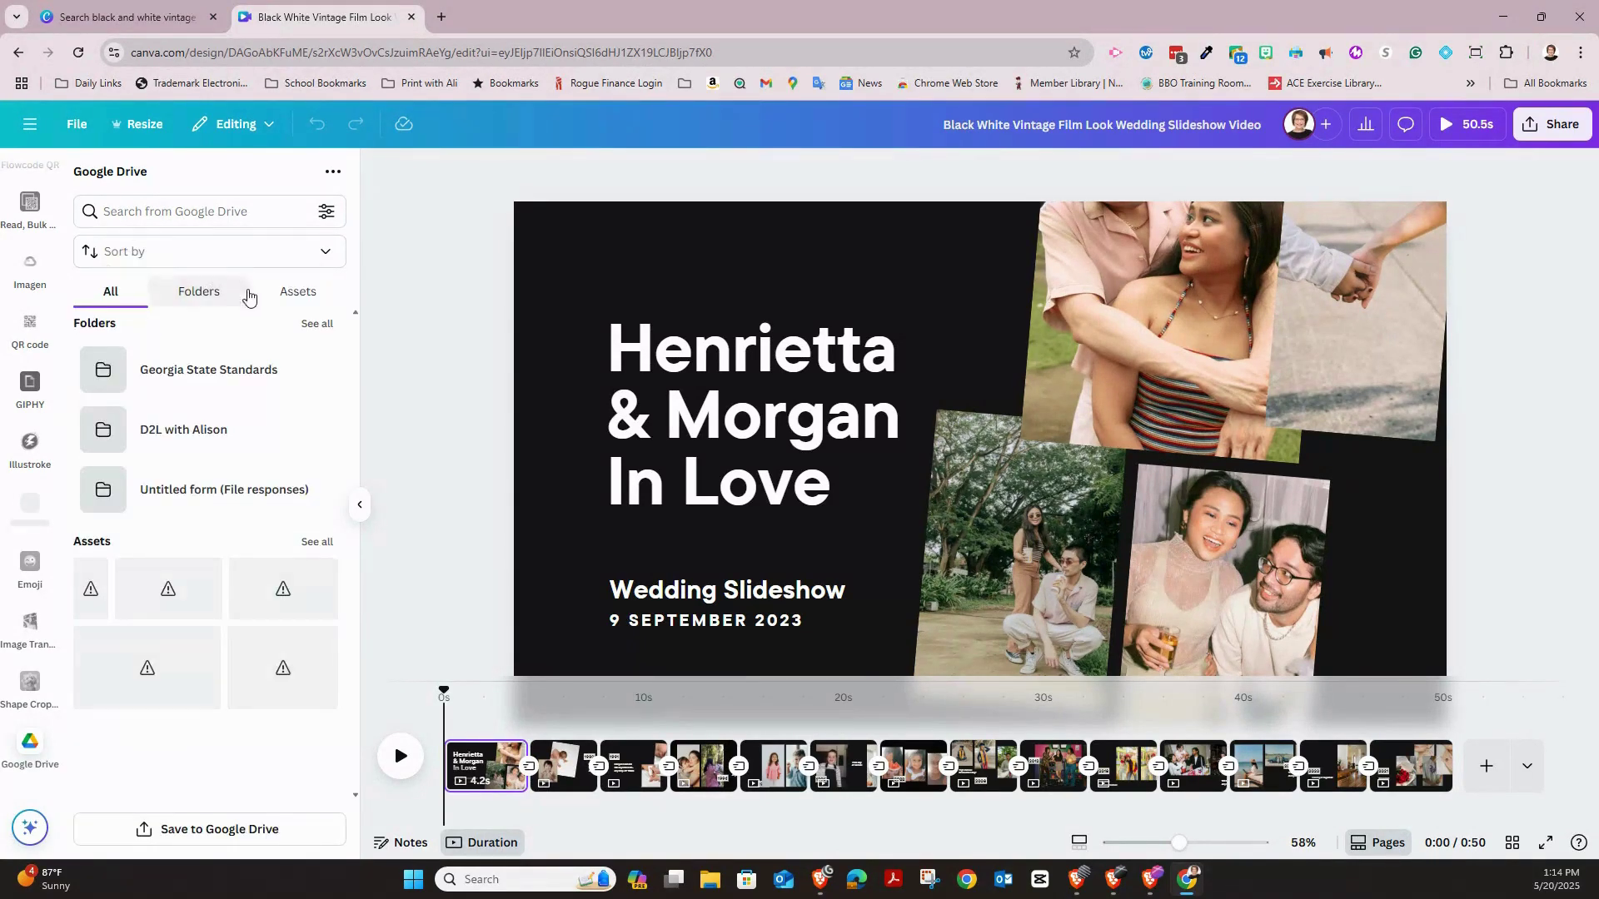
# Browse the assets stored in Google Drive and return to the main editor tools
pyautogui.click(289, 297)
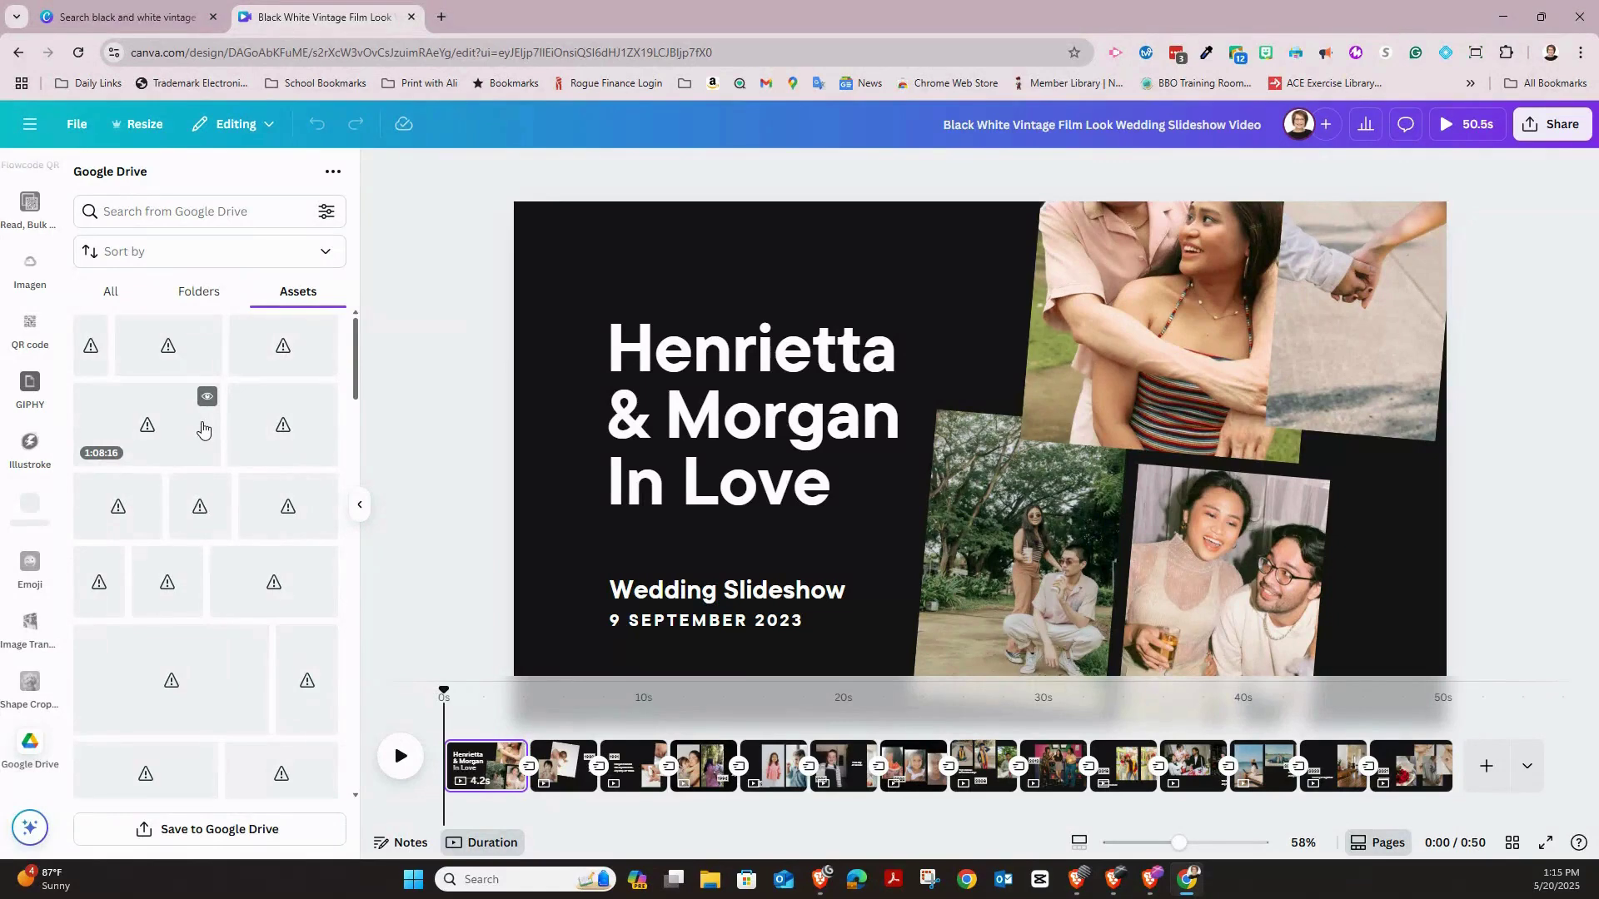
pyautogui.scroll(-5, 202, 426)
pyautogui.scroll(5, 202, 421)
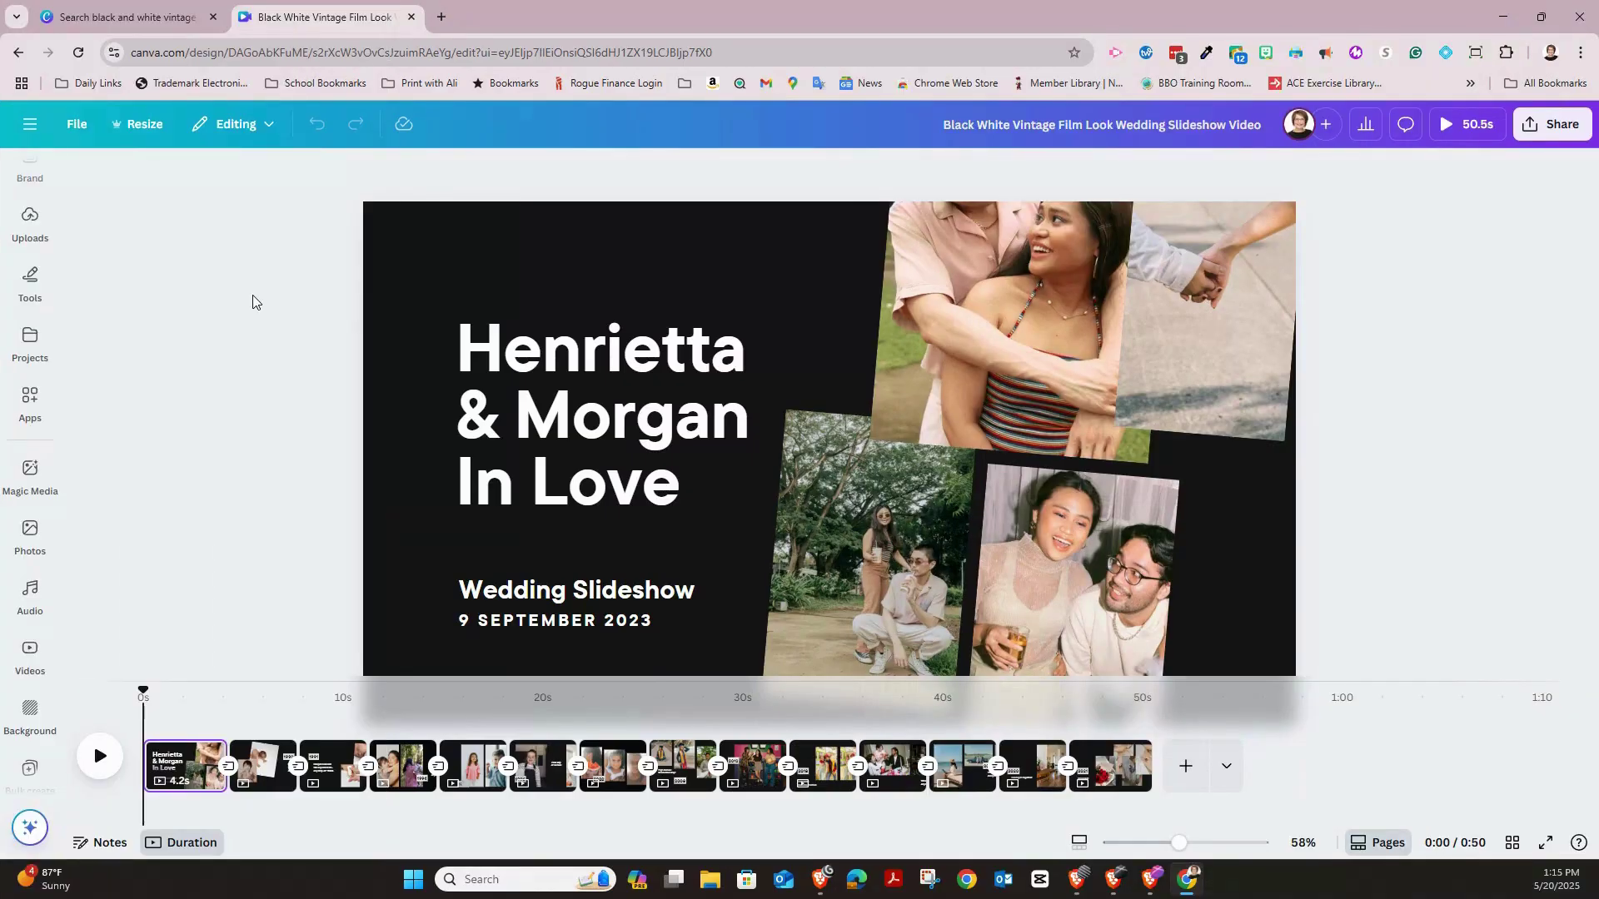
pyautogui.scroll(3, 30, 333)
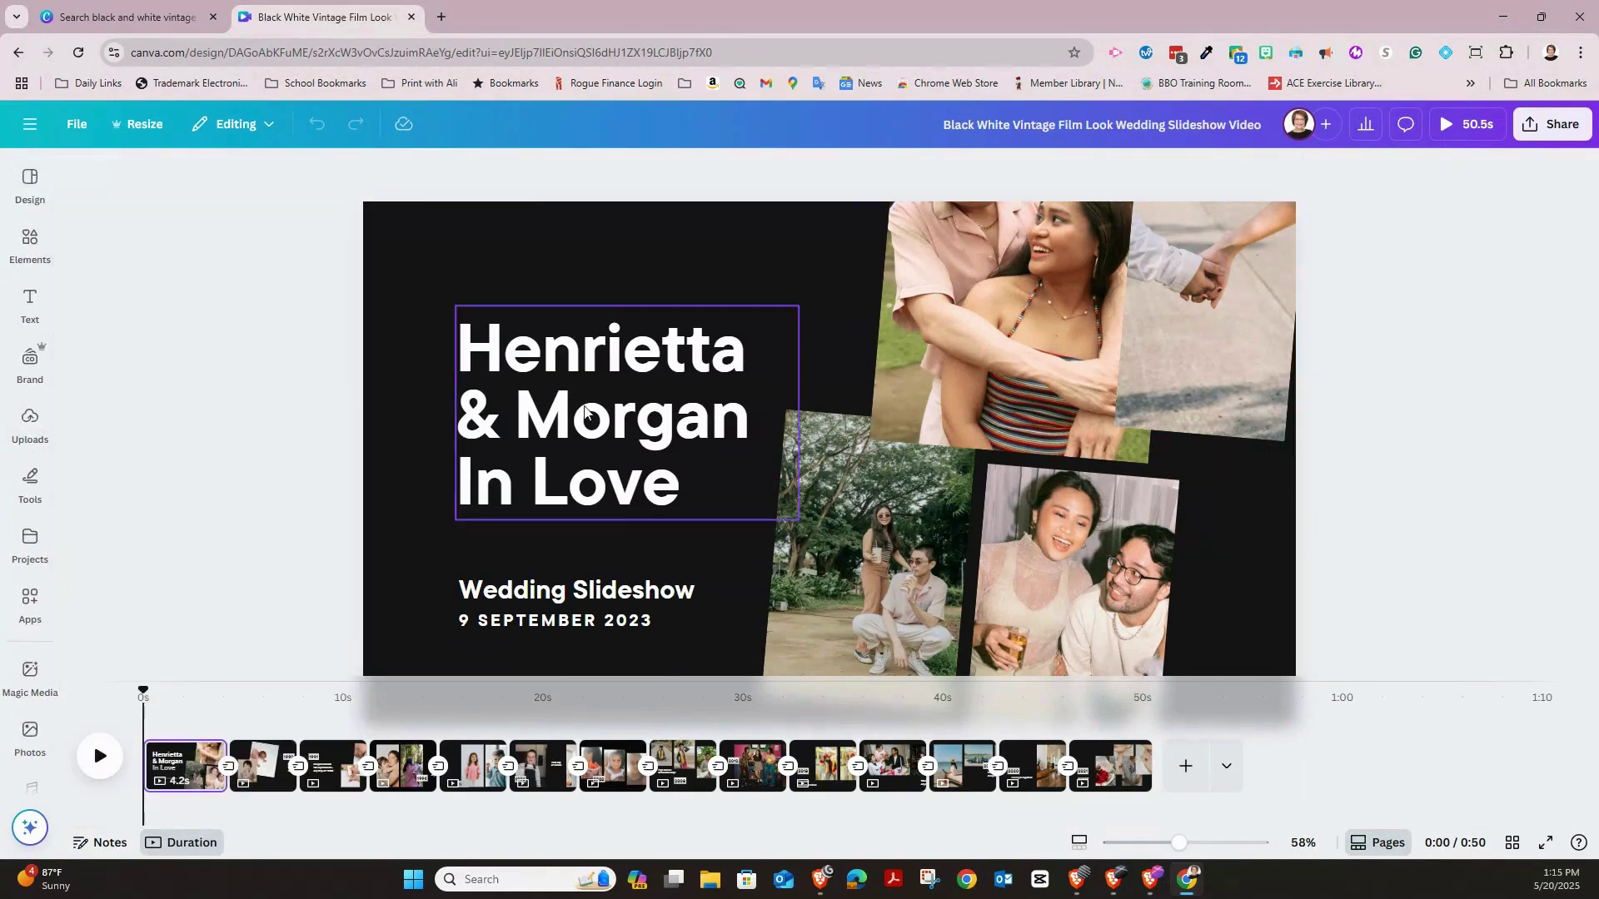
# Browse the video templates and page layouts offered for the design, undoing the trial change to the page
pyautogui.click(32, 182)
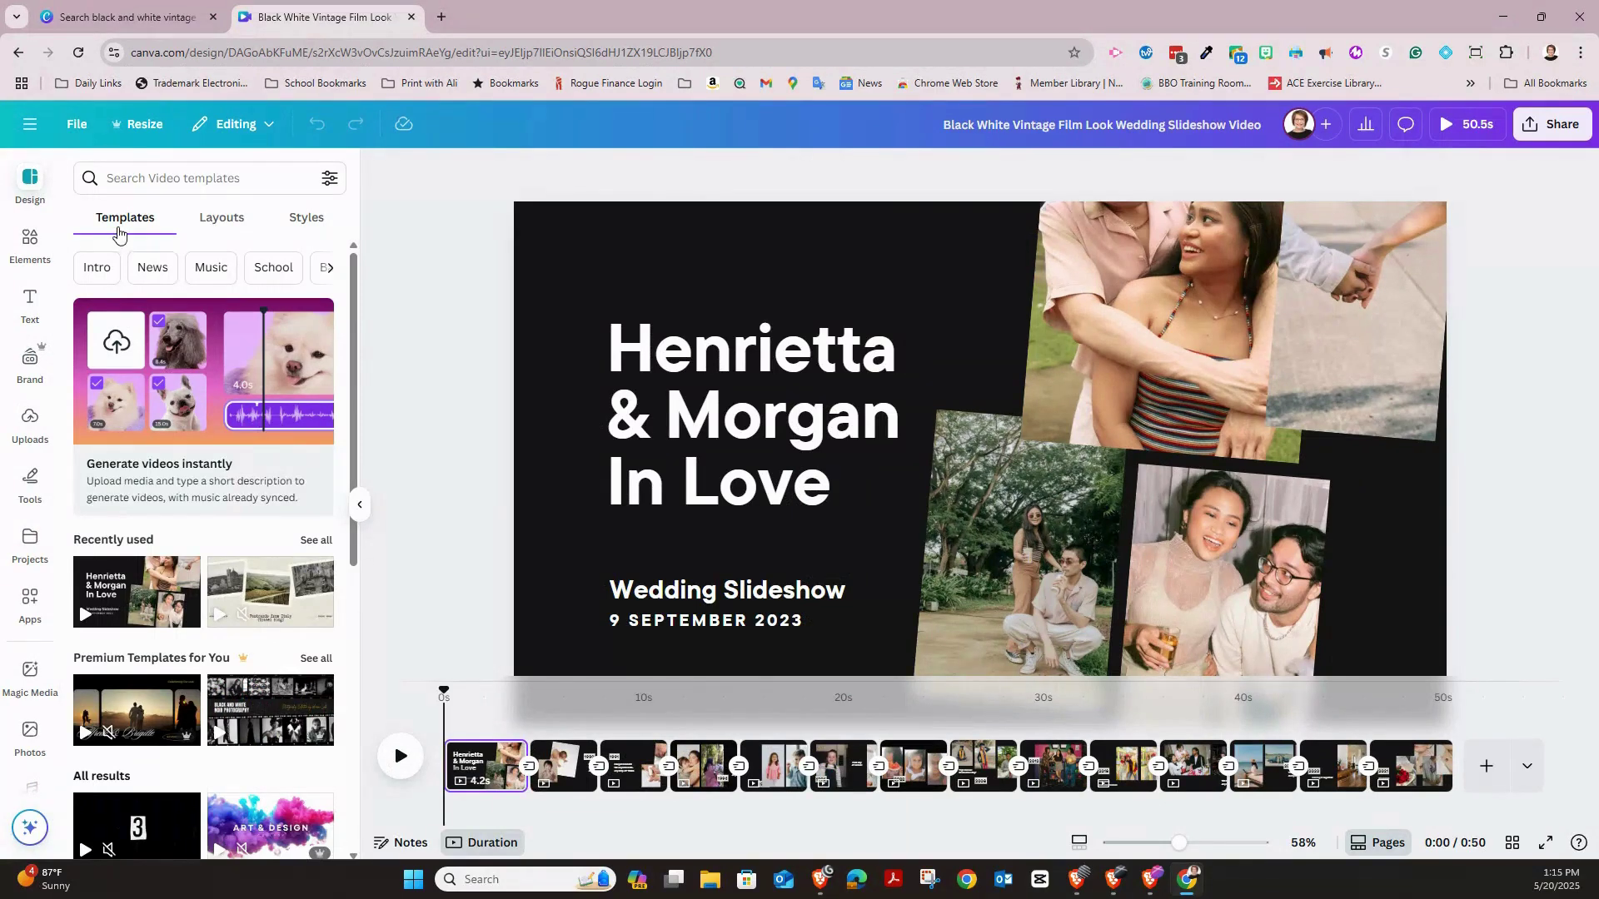
pyautogui.scroll(-6, 125, 499)
pyautogui.scroll(10, 124, 578)
pyautogui.click(234, 225)
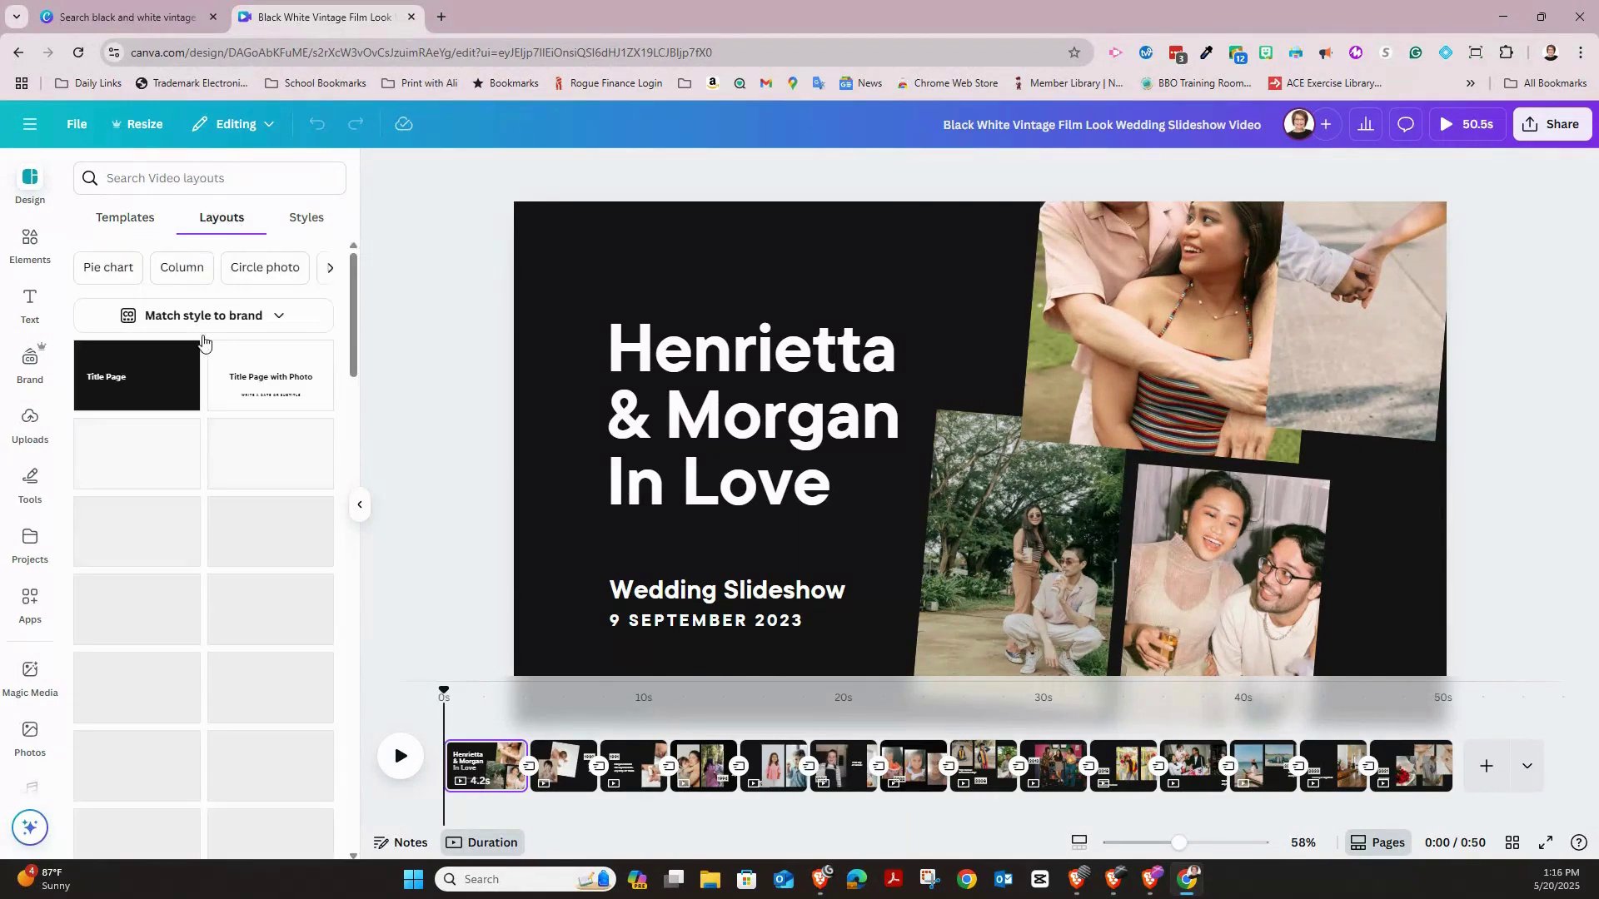
pyautogui.scroll(-3, 177, 464)
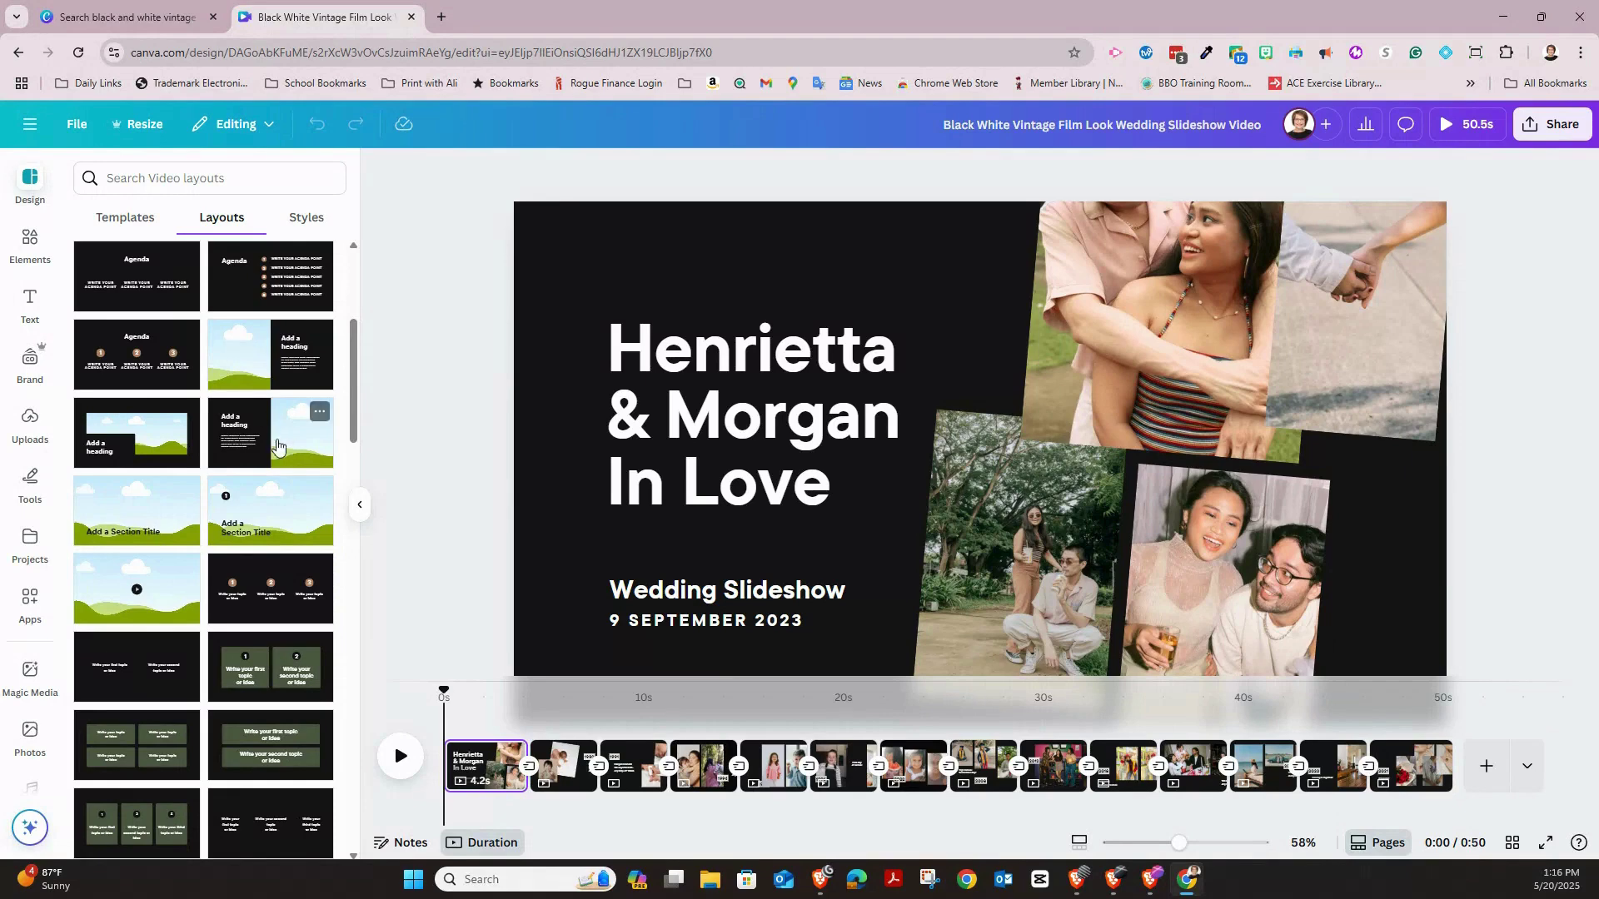
pyautogui.hotkey('ctrl', 'z')
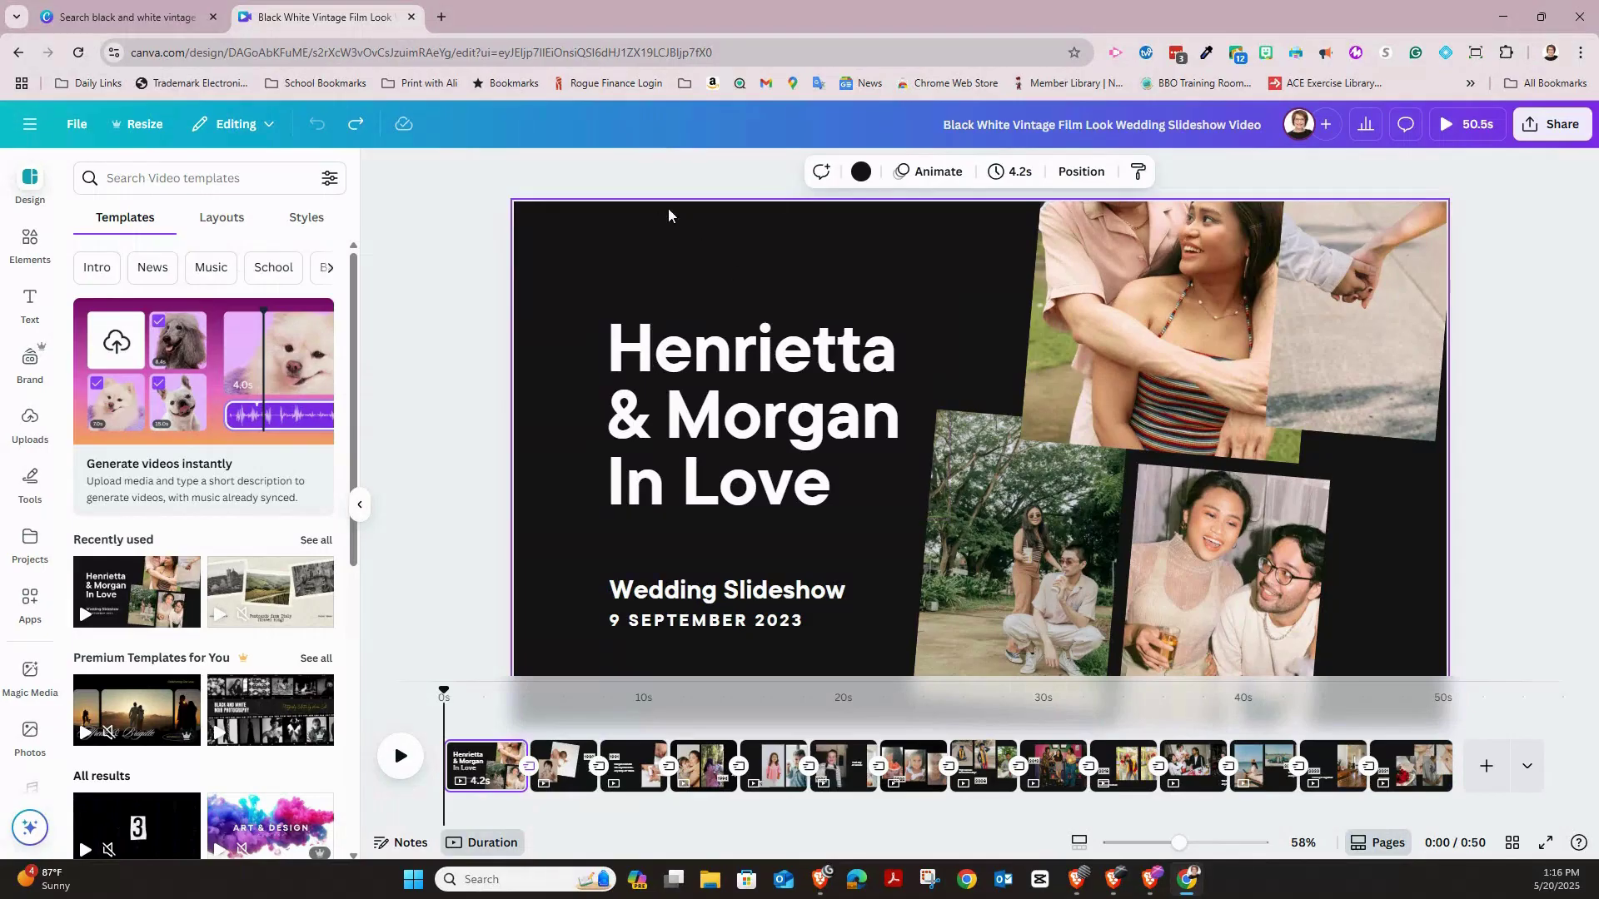
# Set the page background to the light pink of the That Tech Savvy Teacher palette and apply it to all pages
pyautogui.click(861, 172)
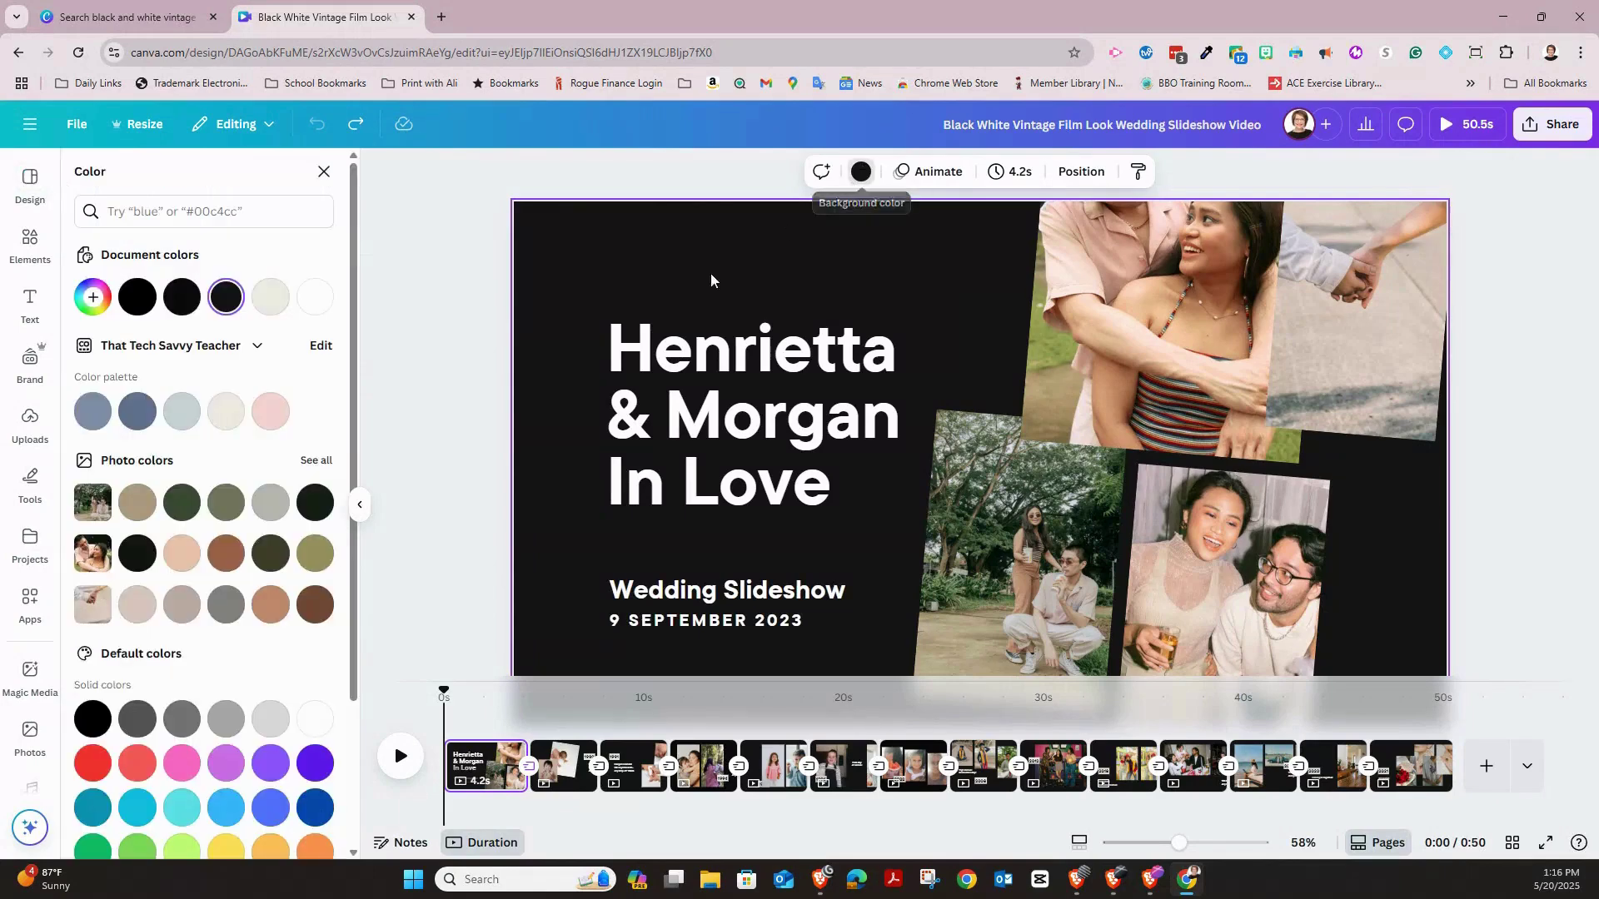
pyautogui.click(273, 414)
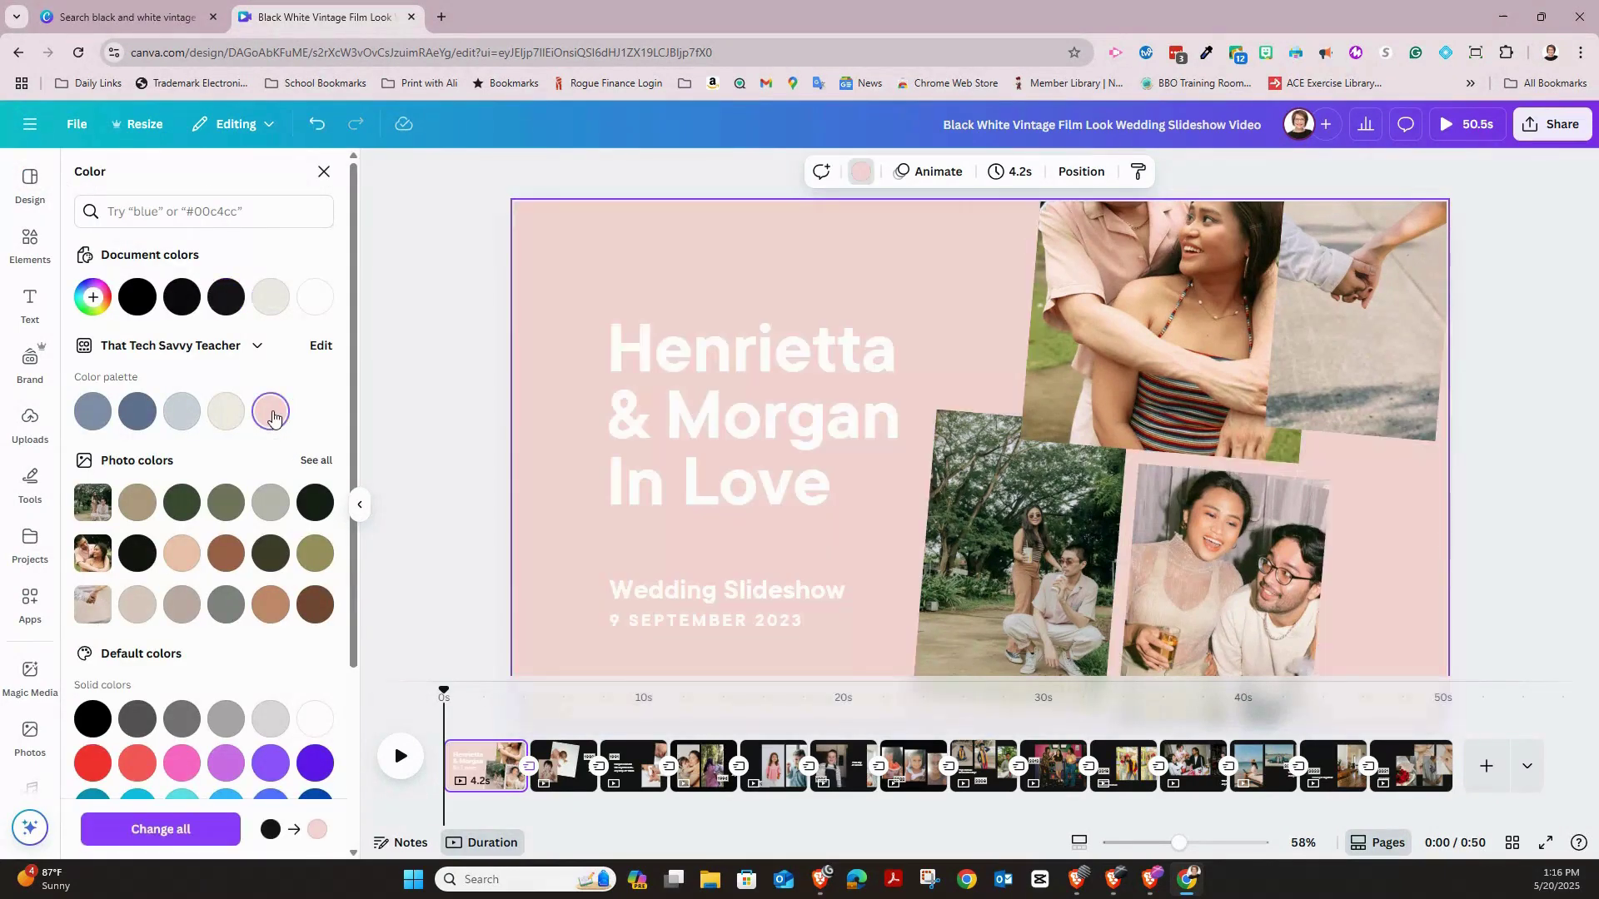
pyautogui.click(161, 830)
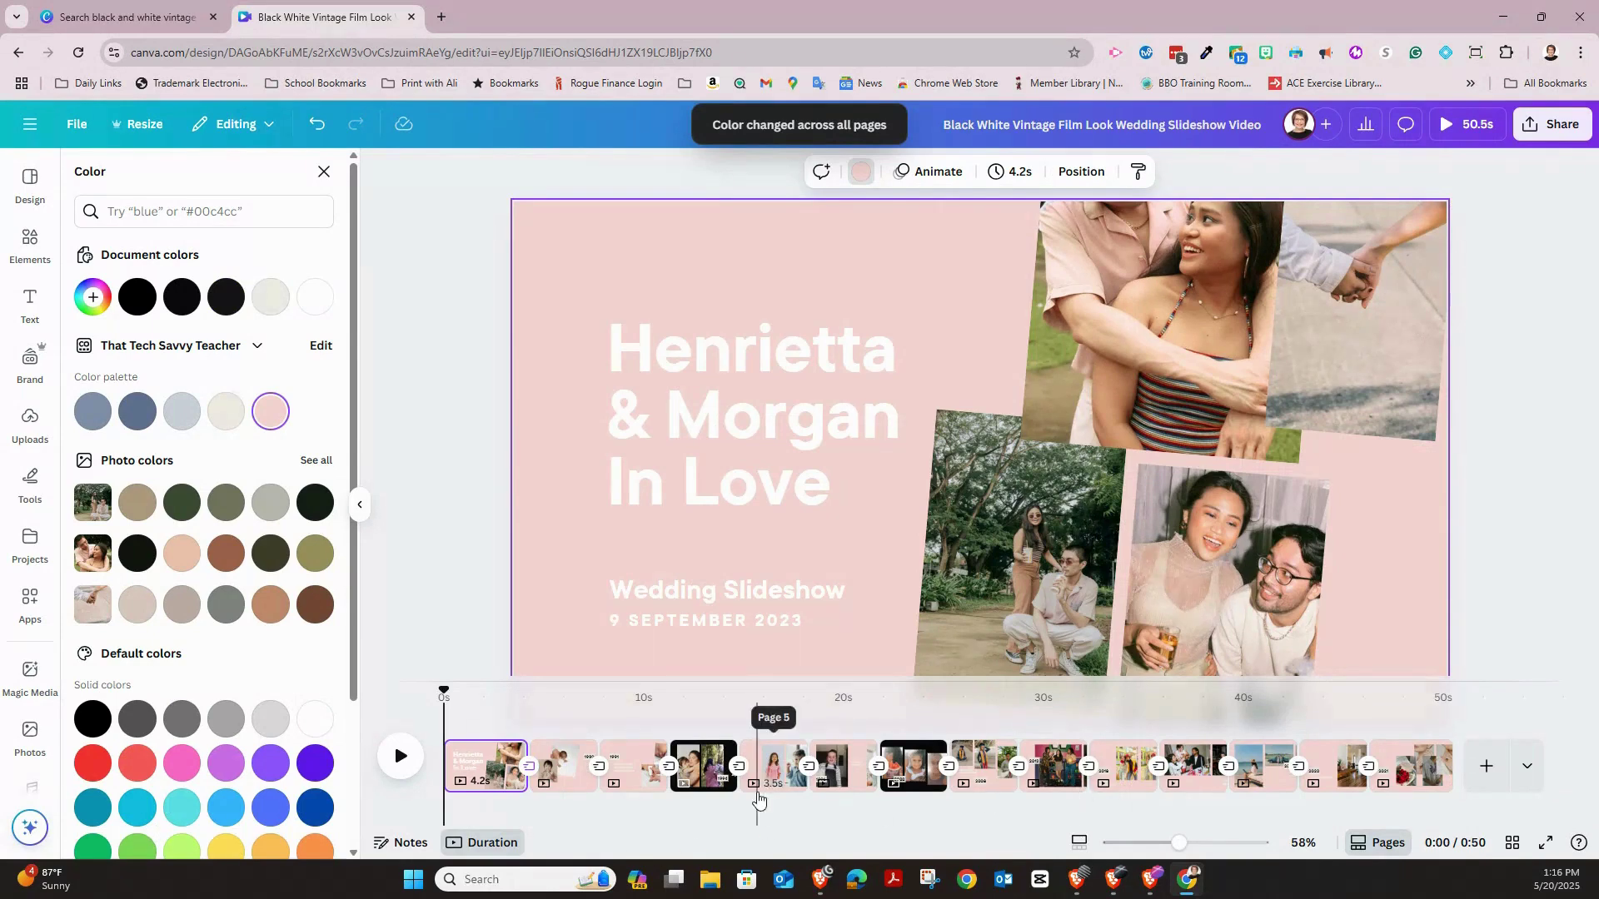
# Change the first page's title font to RYsimplesolver Medium and apply the font change to all matching text in the video
pyautogui.click(717, 375)
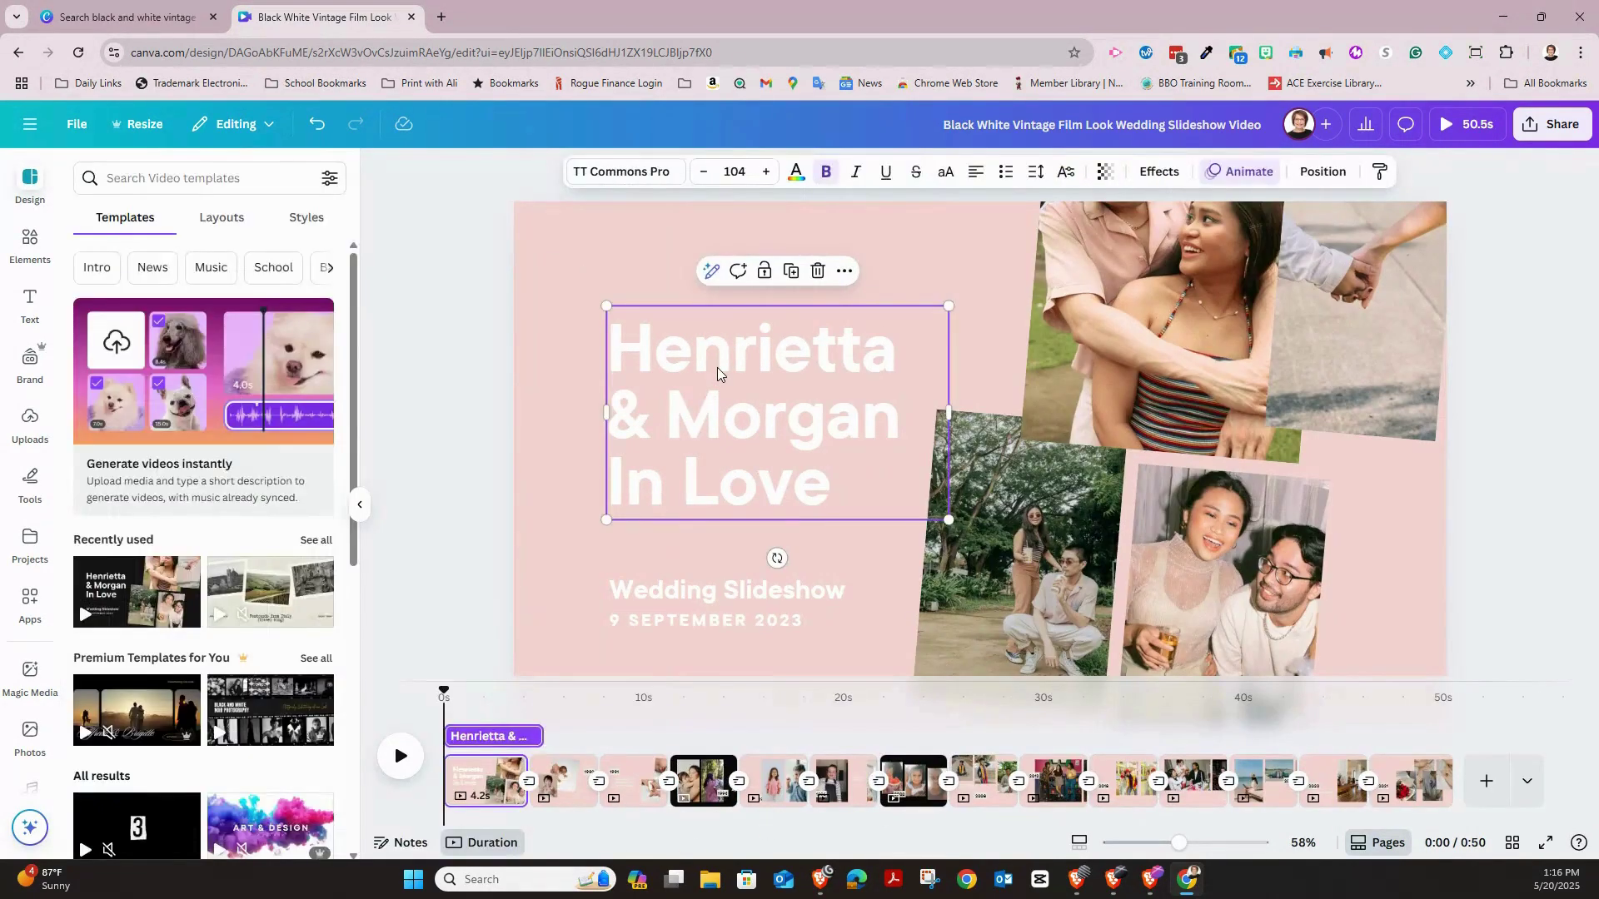
pyautogui.click(639, 174)
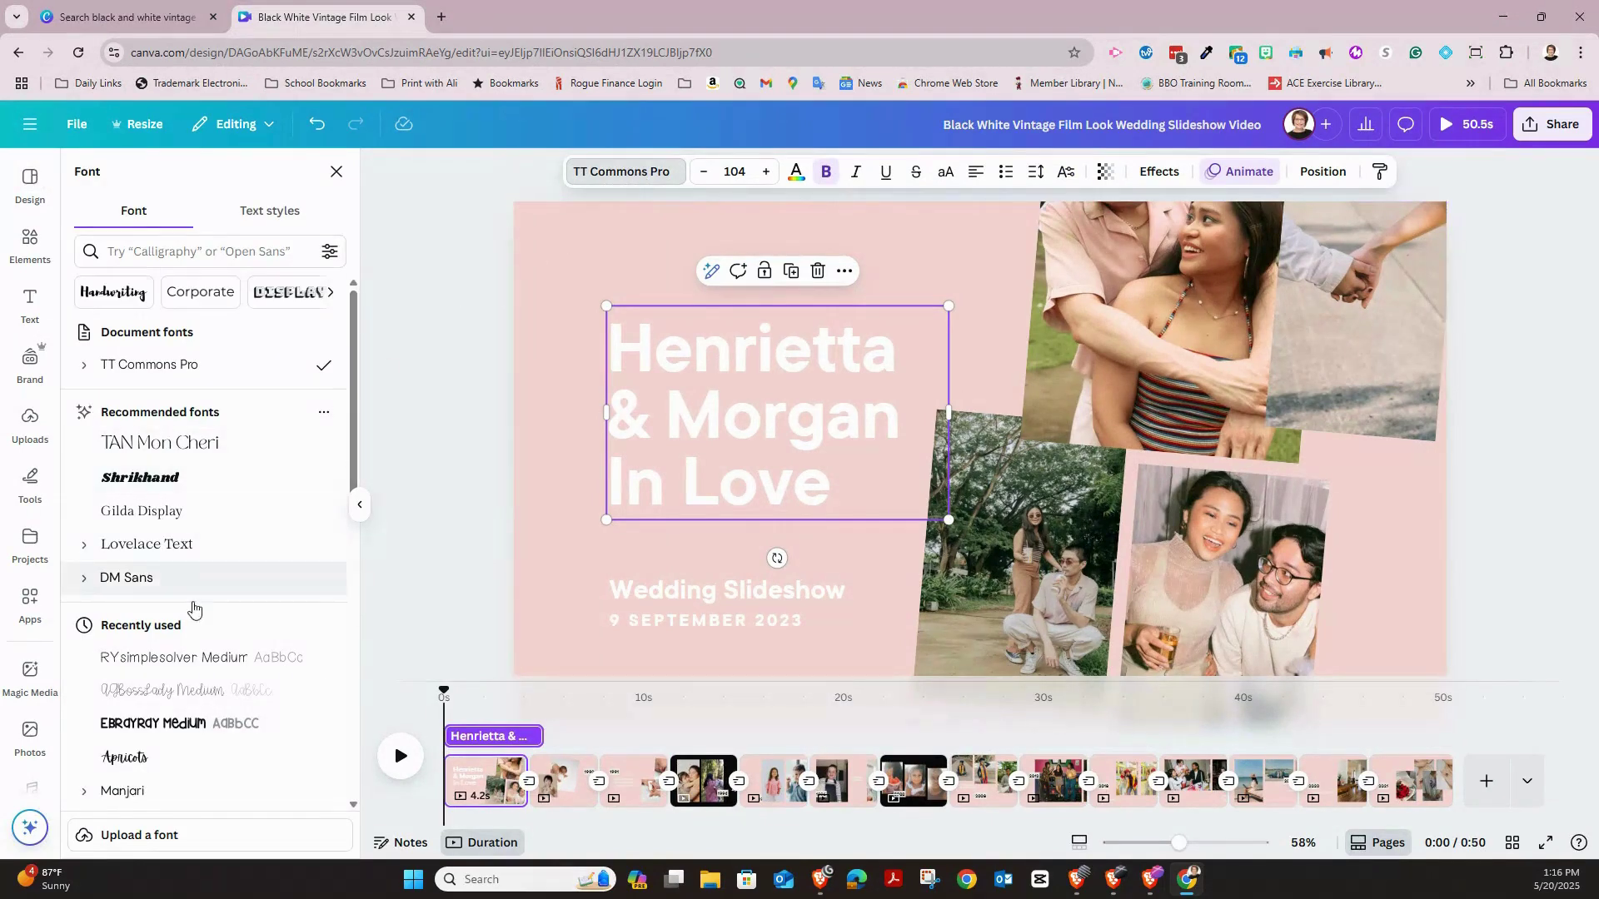
pyautogui.click(193, 659)
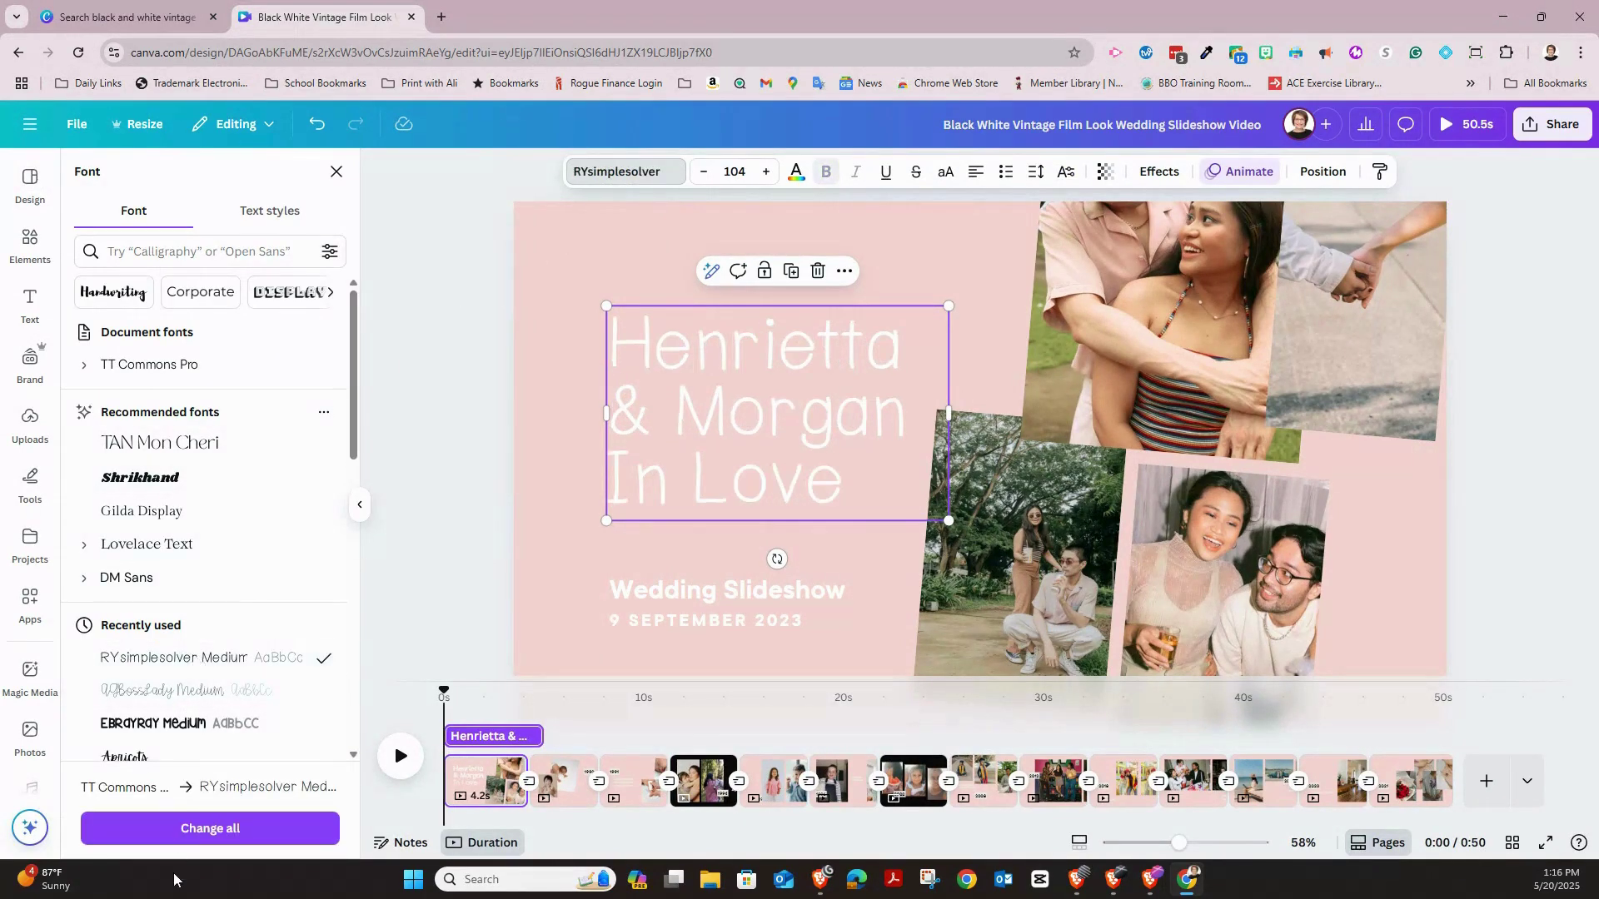
pyautogui.click(193, 833)
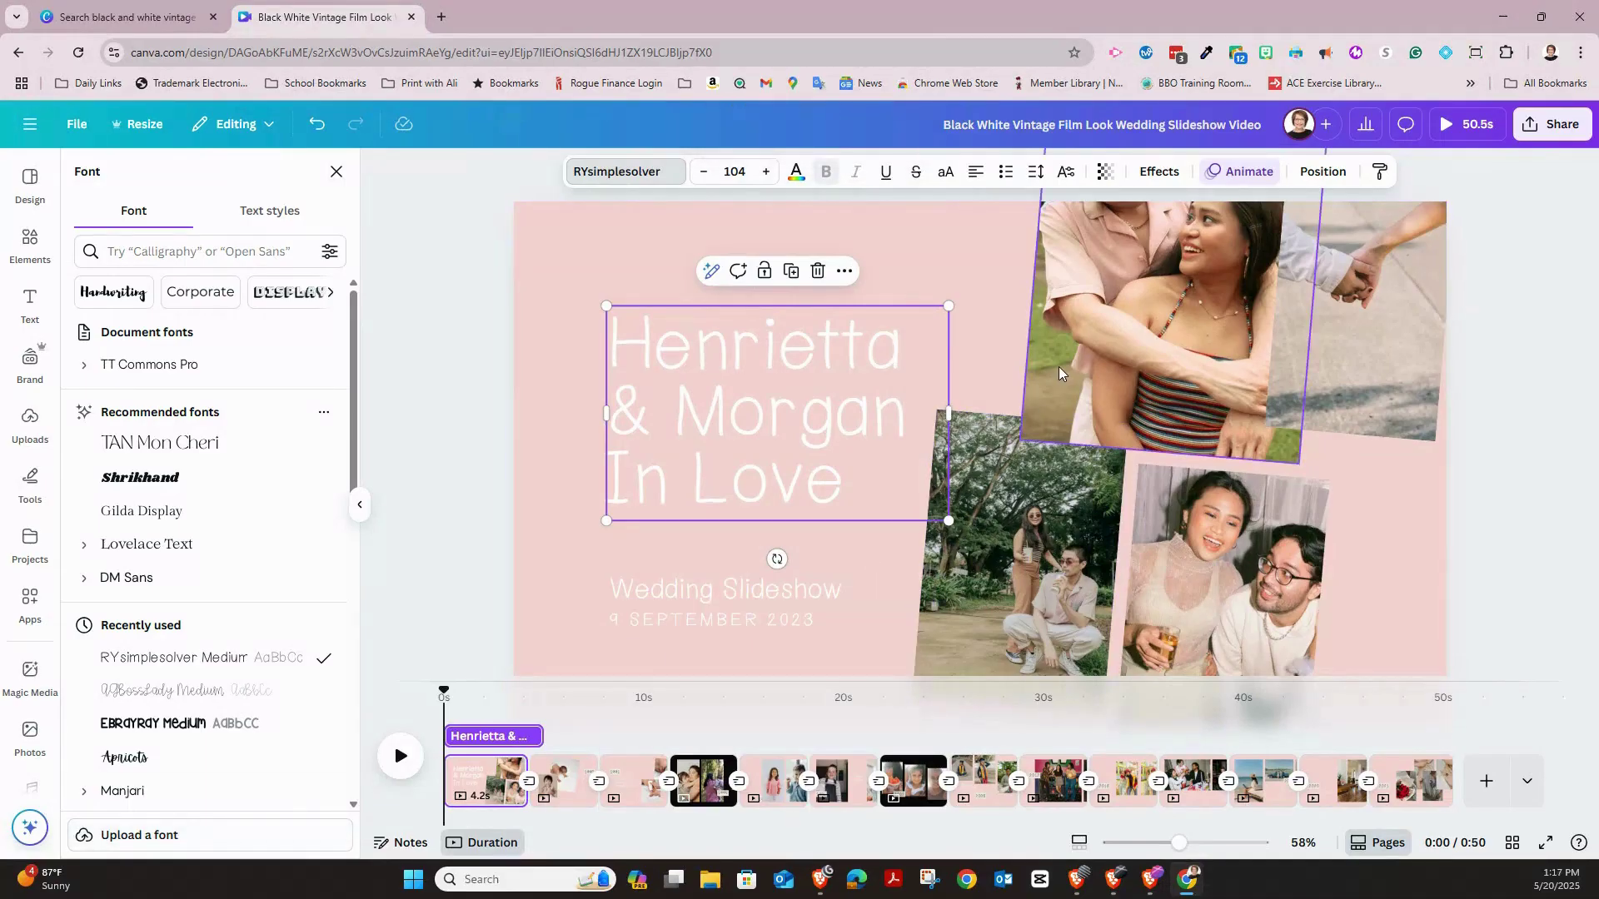
# Try adding the uploaded blue sky image to the first page and undo the insertion
pyautogui.click(1059, 372)
pyautogui.rightClick(1059, 372)
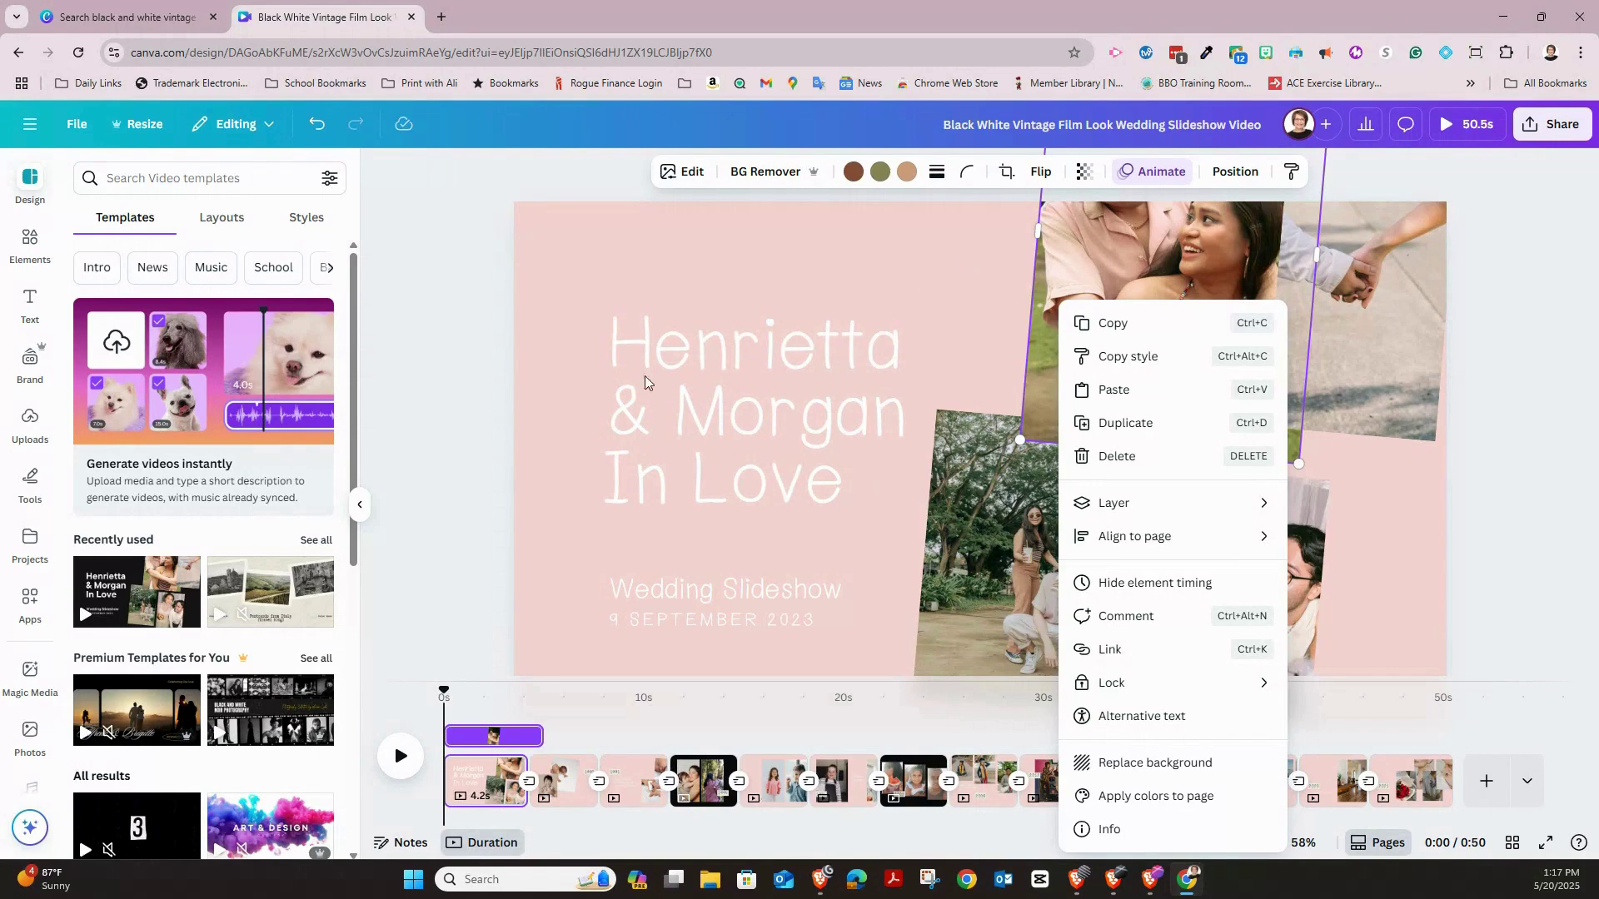
pyautogui.press('Escape')
pyautogui.click(30, 422)
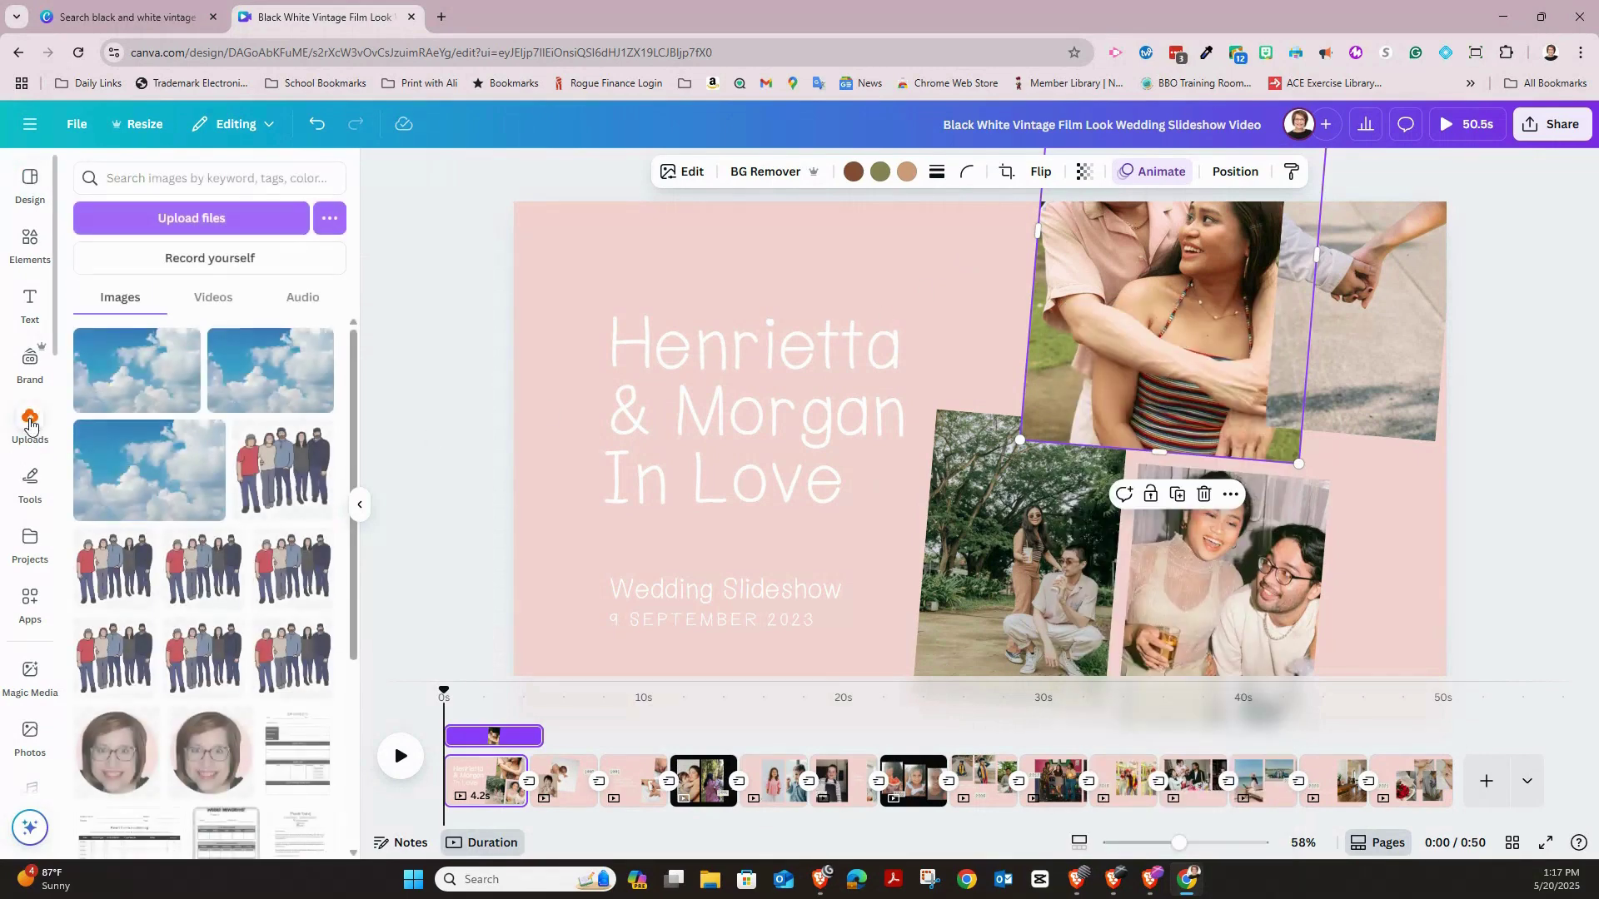
pyautogui.click(265, 377)
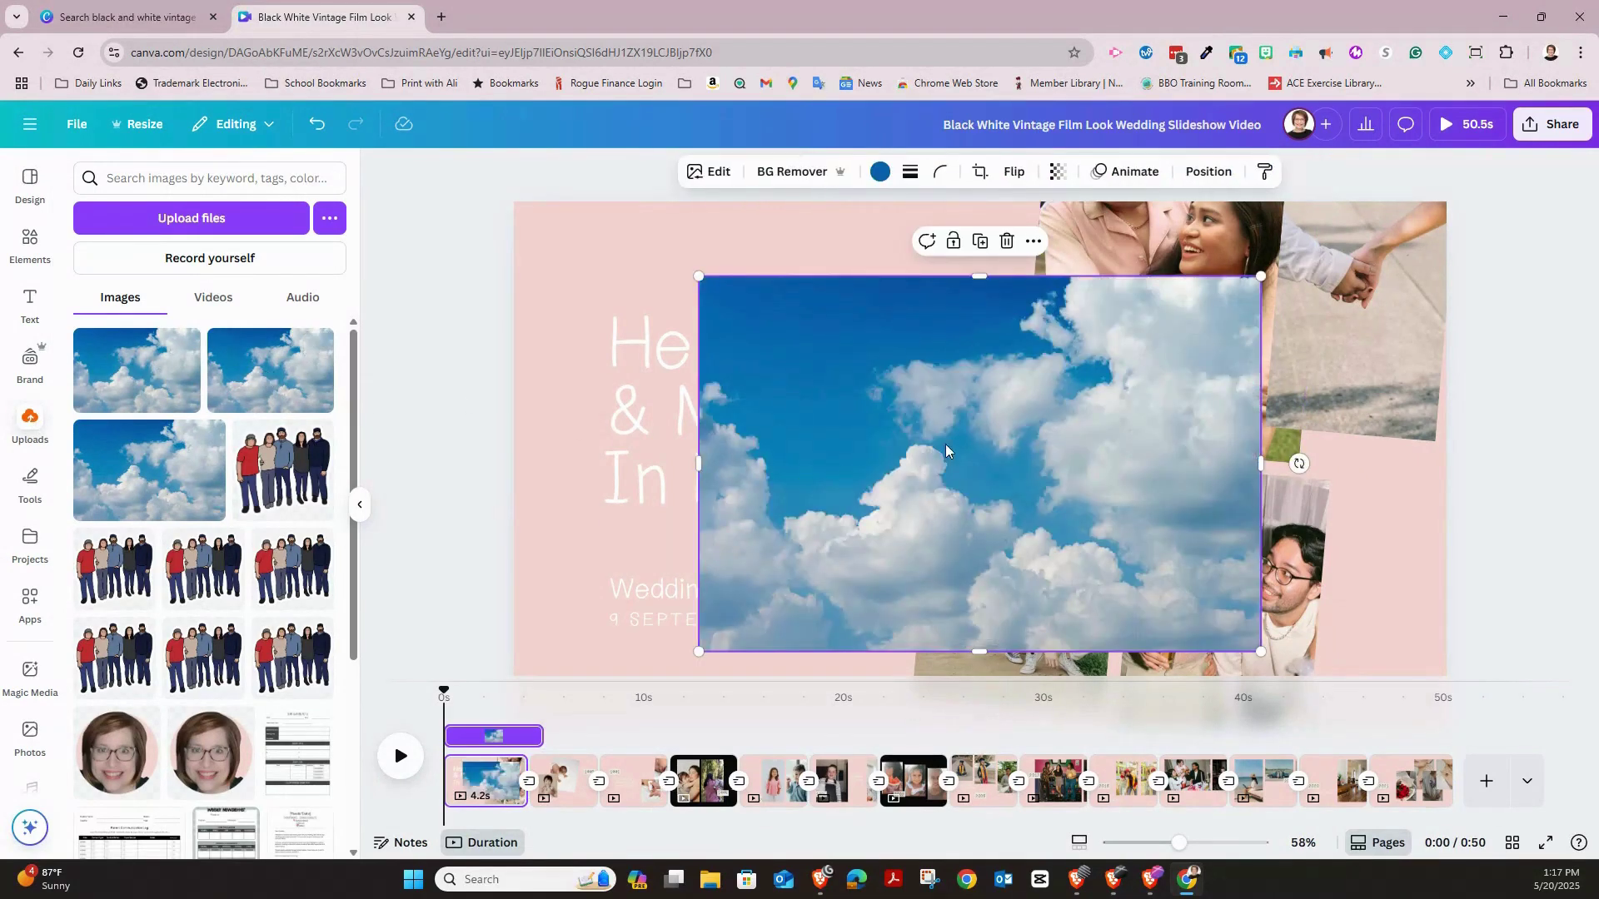
pyautogui.hotkey('ctrl', 'z')
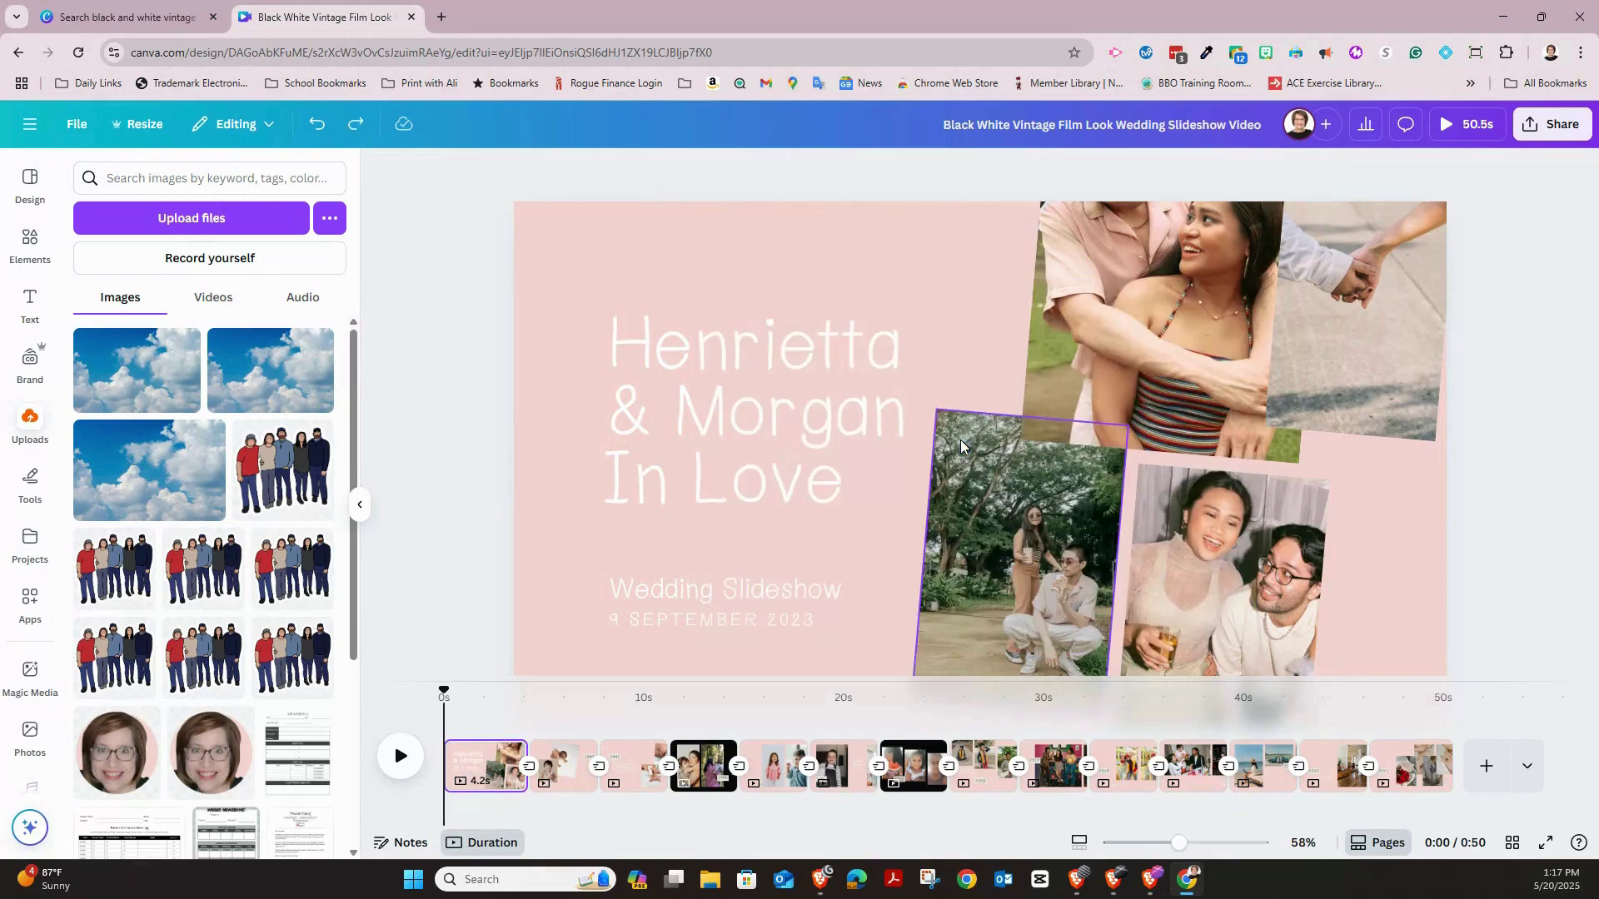
# Replace the four photos on the first page with the uploaded illustration of five people, placed beside the title text
pyautogui.click(1119, 383)
pyautogui.keyDown('shift'); pyautogui.click(1297, 402); pyautogui.keyUp('shift')
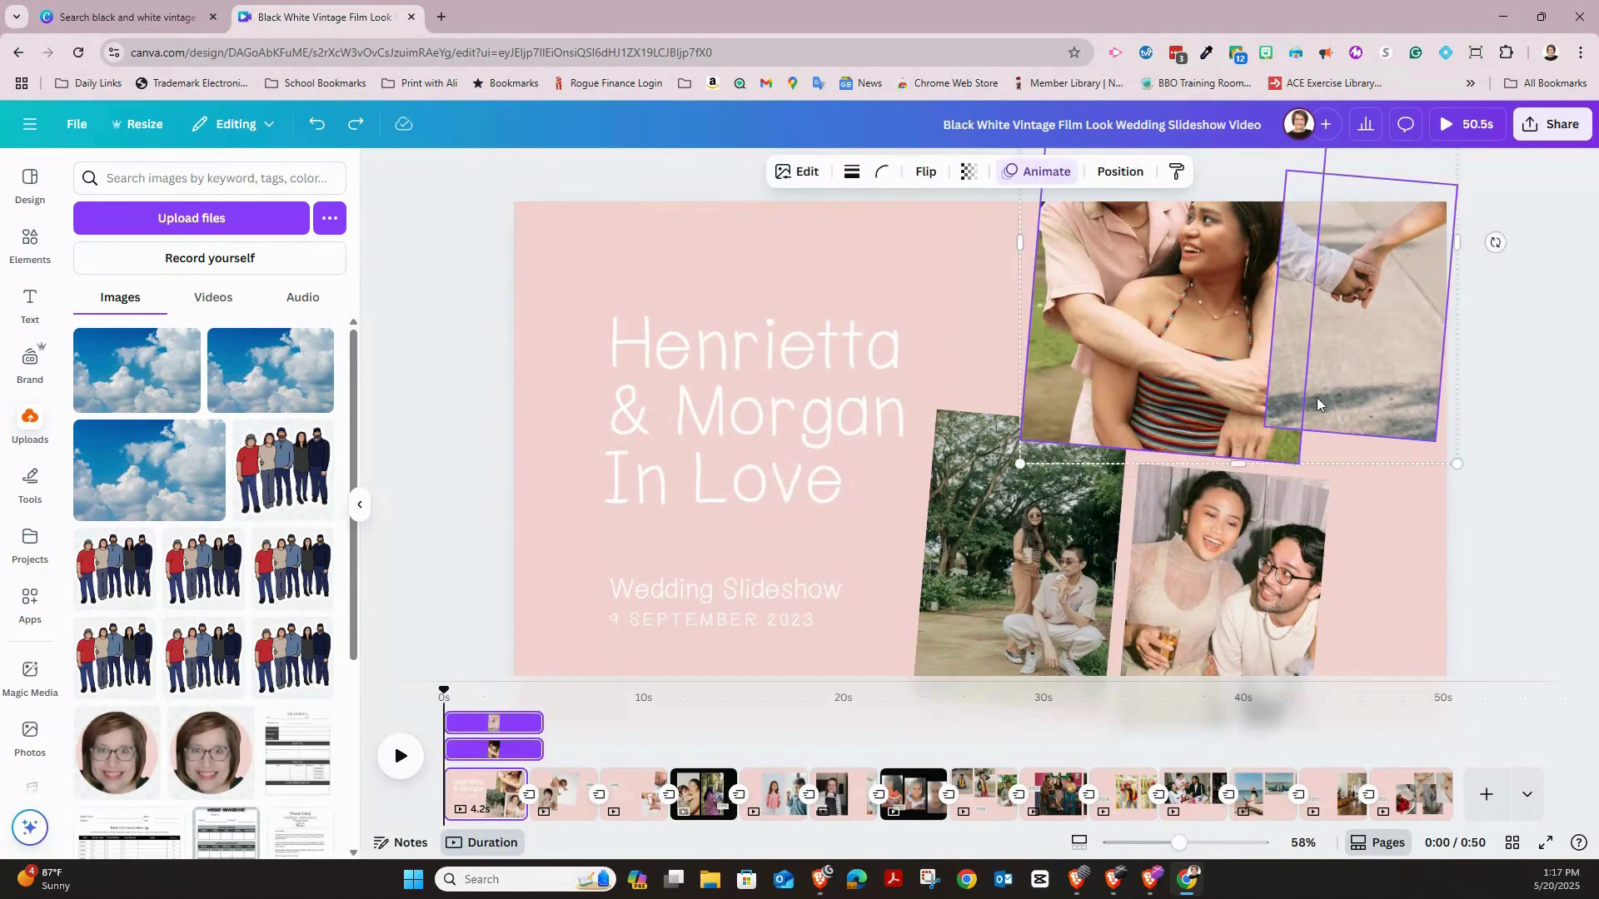
pyautogui.keyDown('shift'); pyautogui.click(1020, 541); pyautogui.keyUp('shift')
pyautogui.keyDown('shift'); pyautogui.click(1207, 551); pyautogui.keyUp('shift')
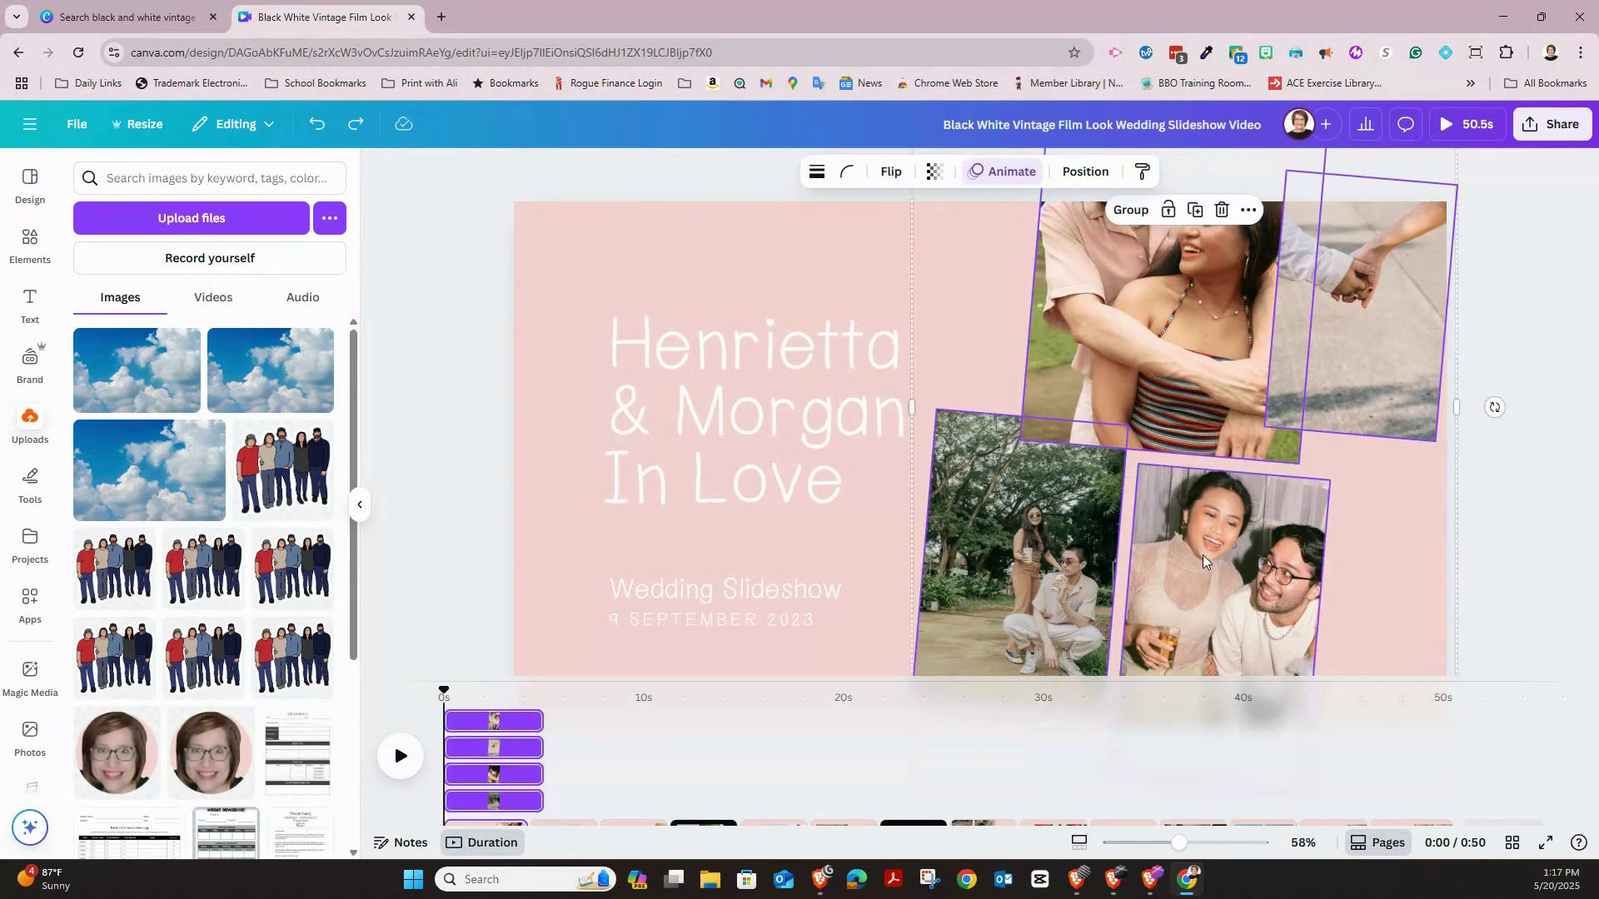
pyautogui.press('Delete')
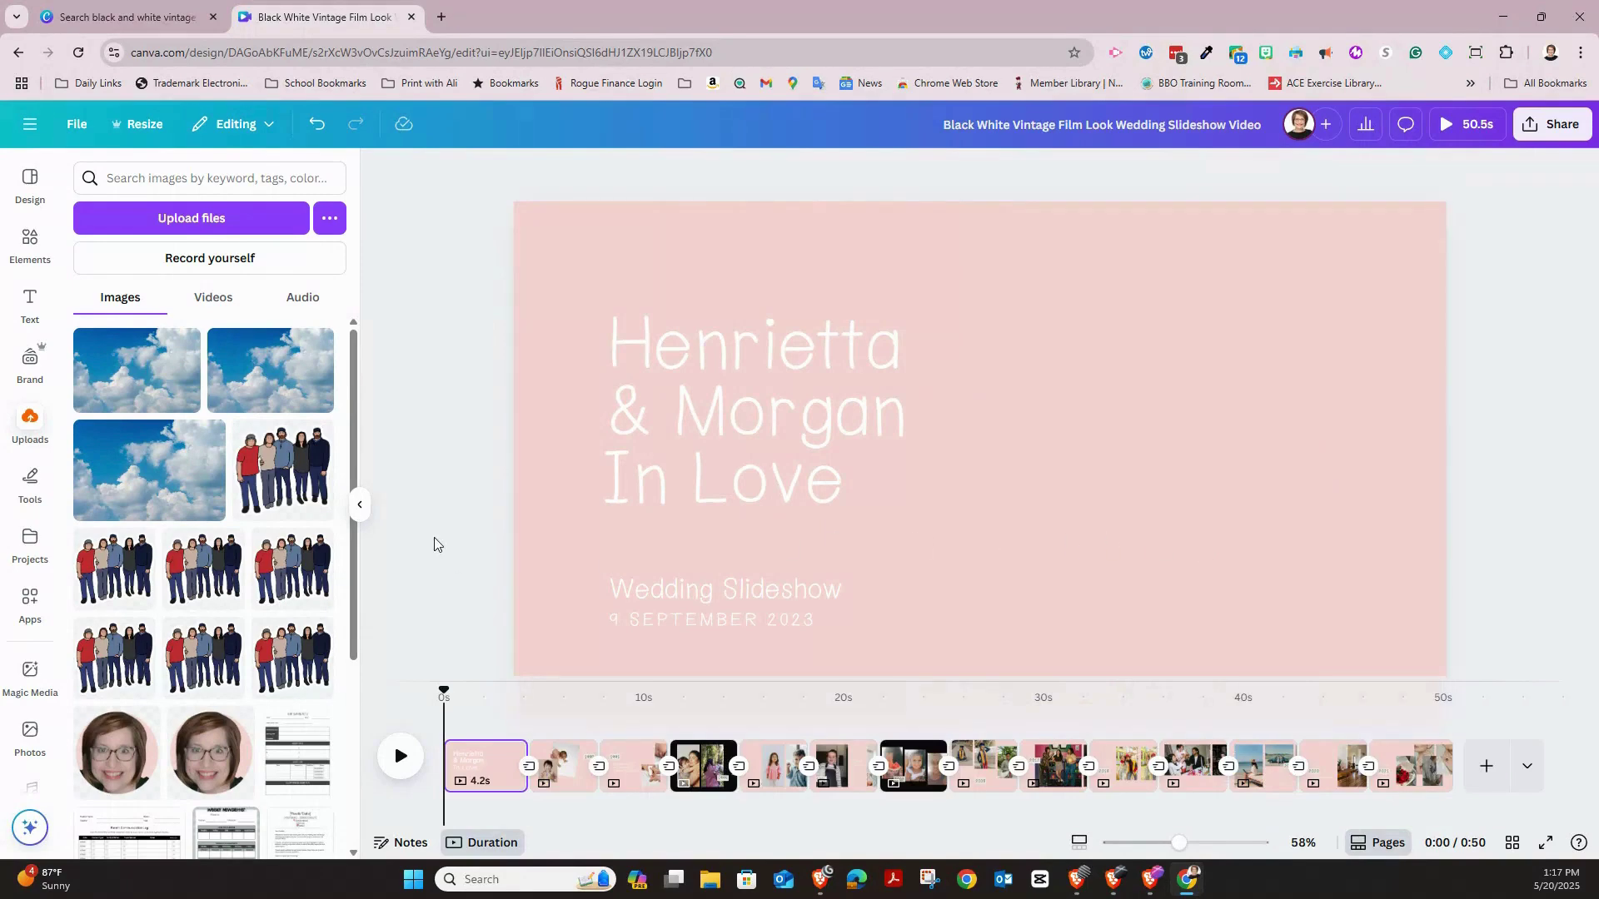
pyautogui.click(277, 489)
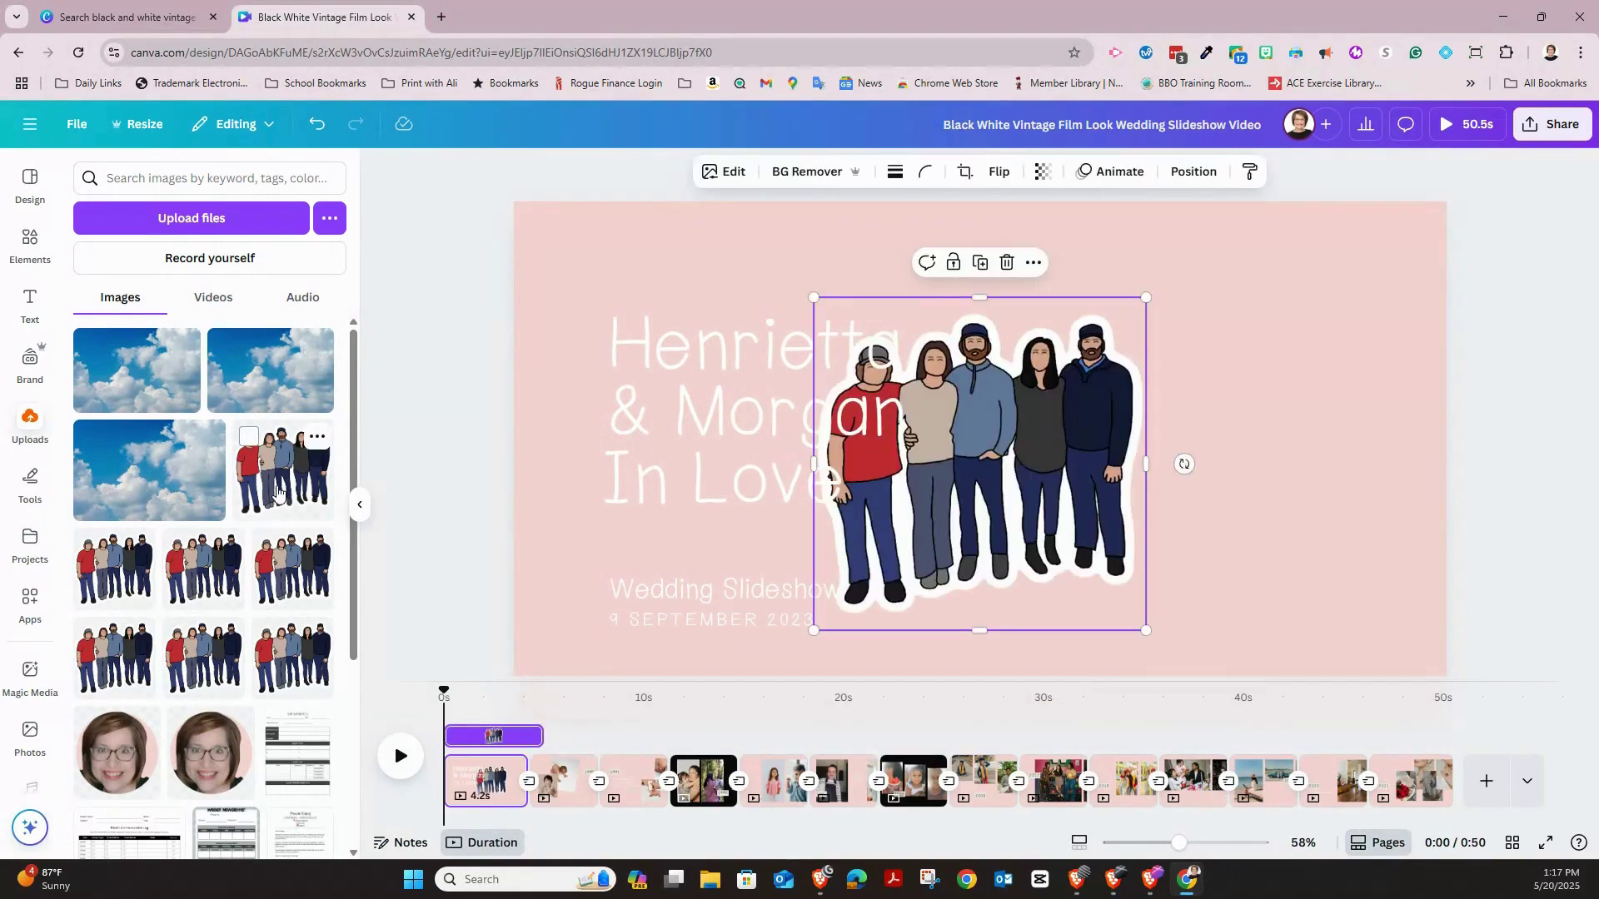
pyautogui.moveTo(1071, 466); pyautogui.dragTo(1267, 428)
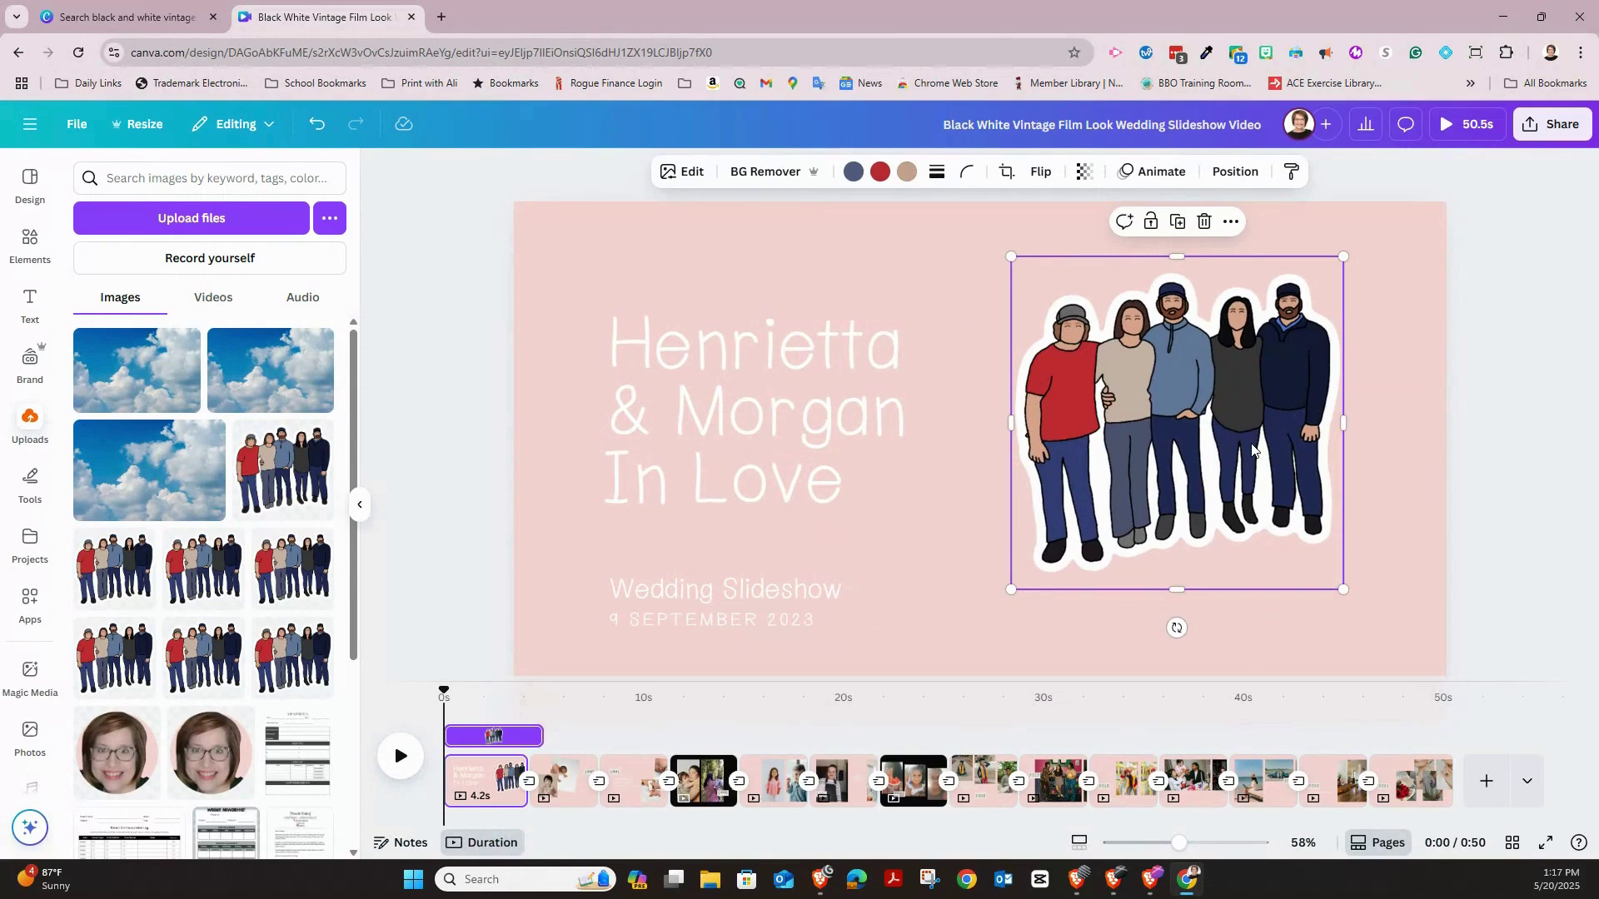
# Empty both photo frames on the second page by detaching and deleting the girl's photo and deleting the baby photo
pyautogui.click(551, 770)
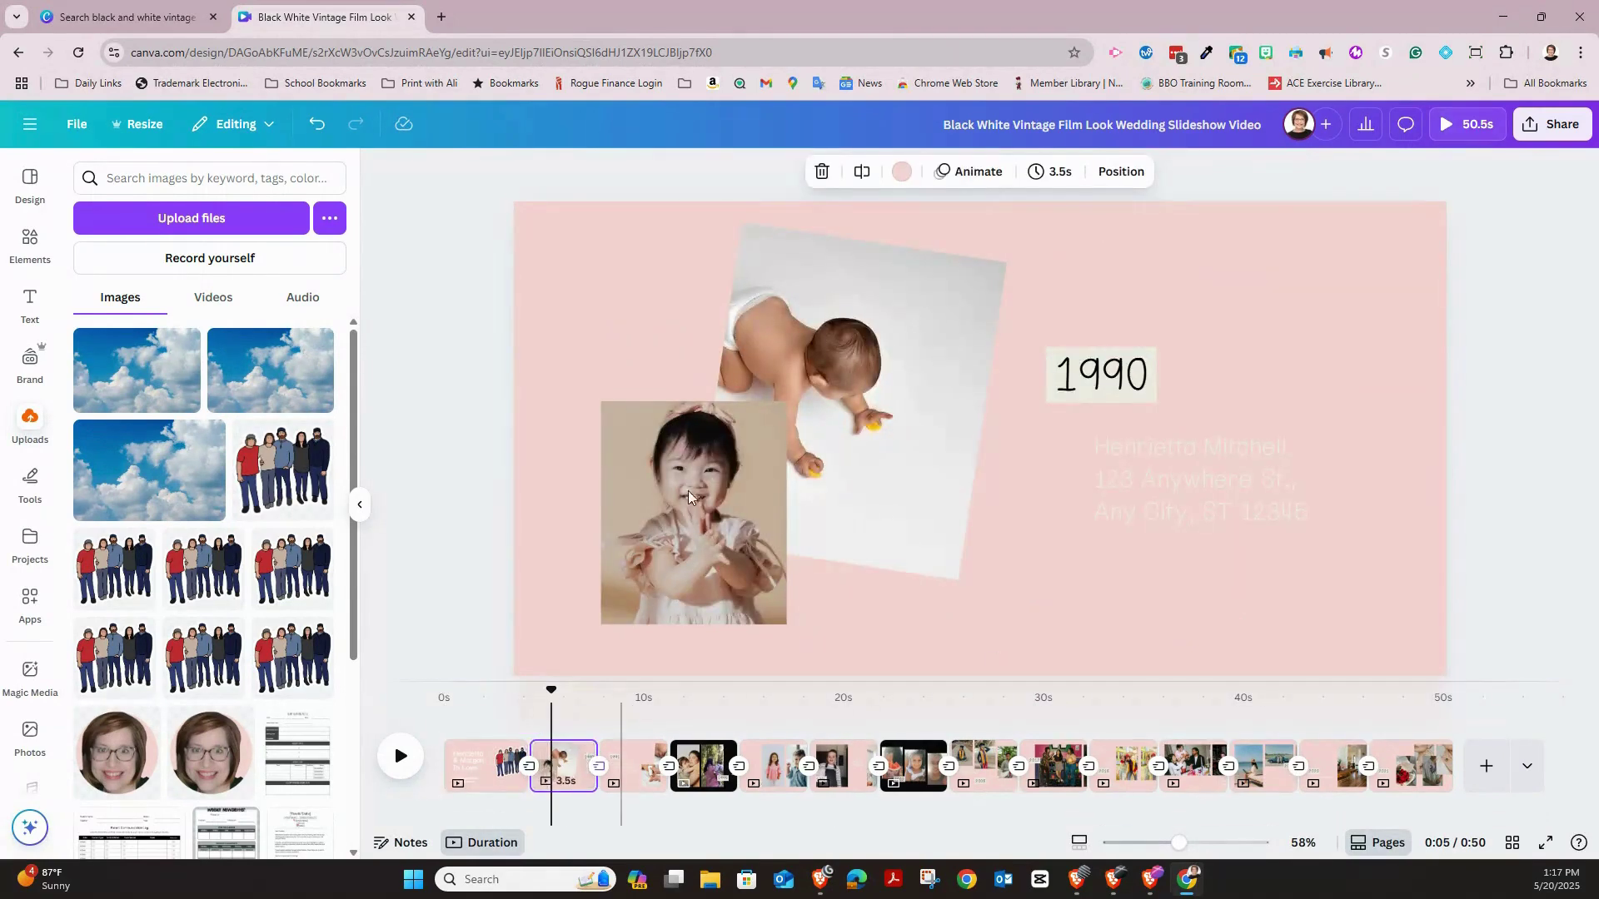
pyautogui.rightClick(690, 513)
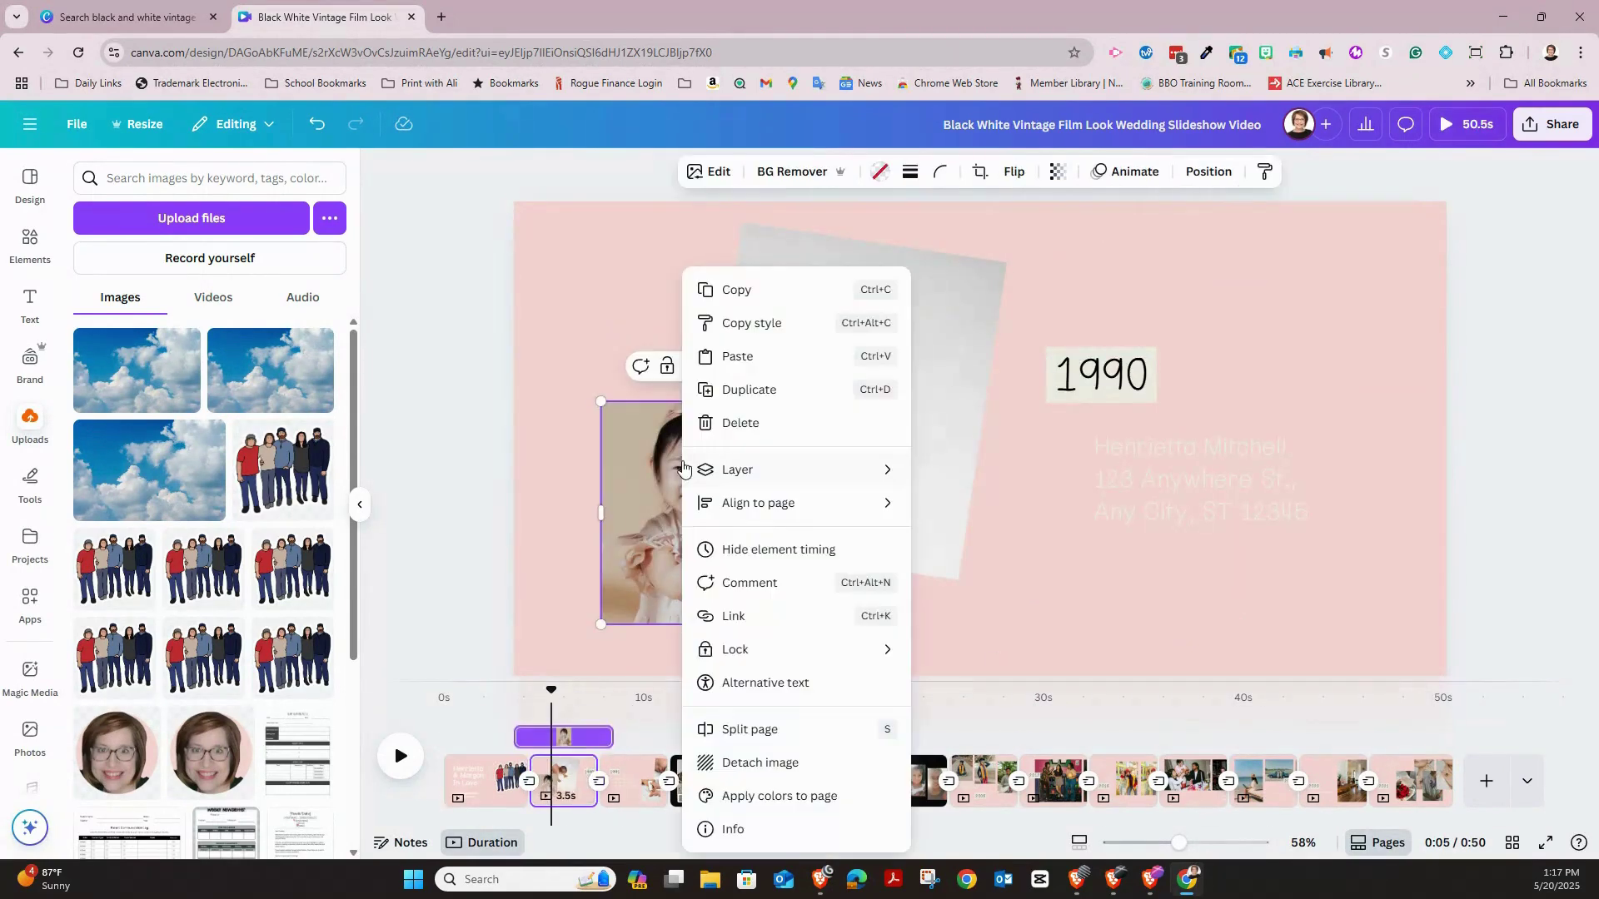
pyautogui.click(779, 766)
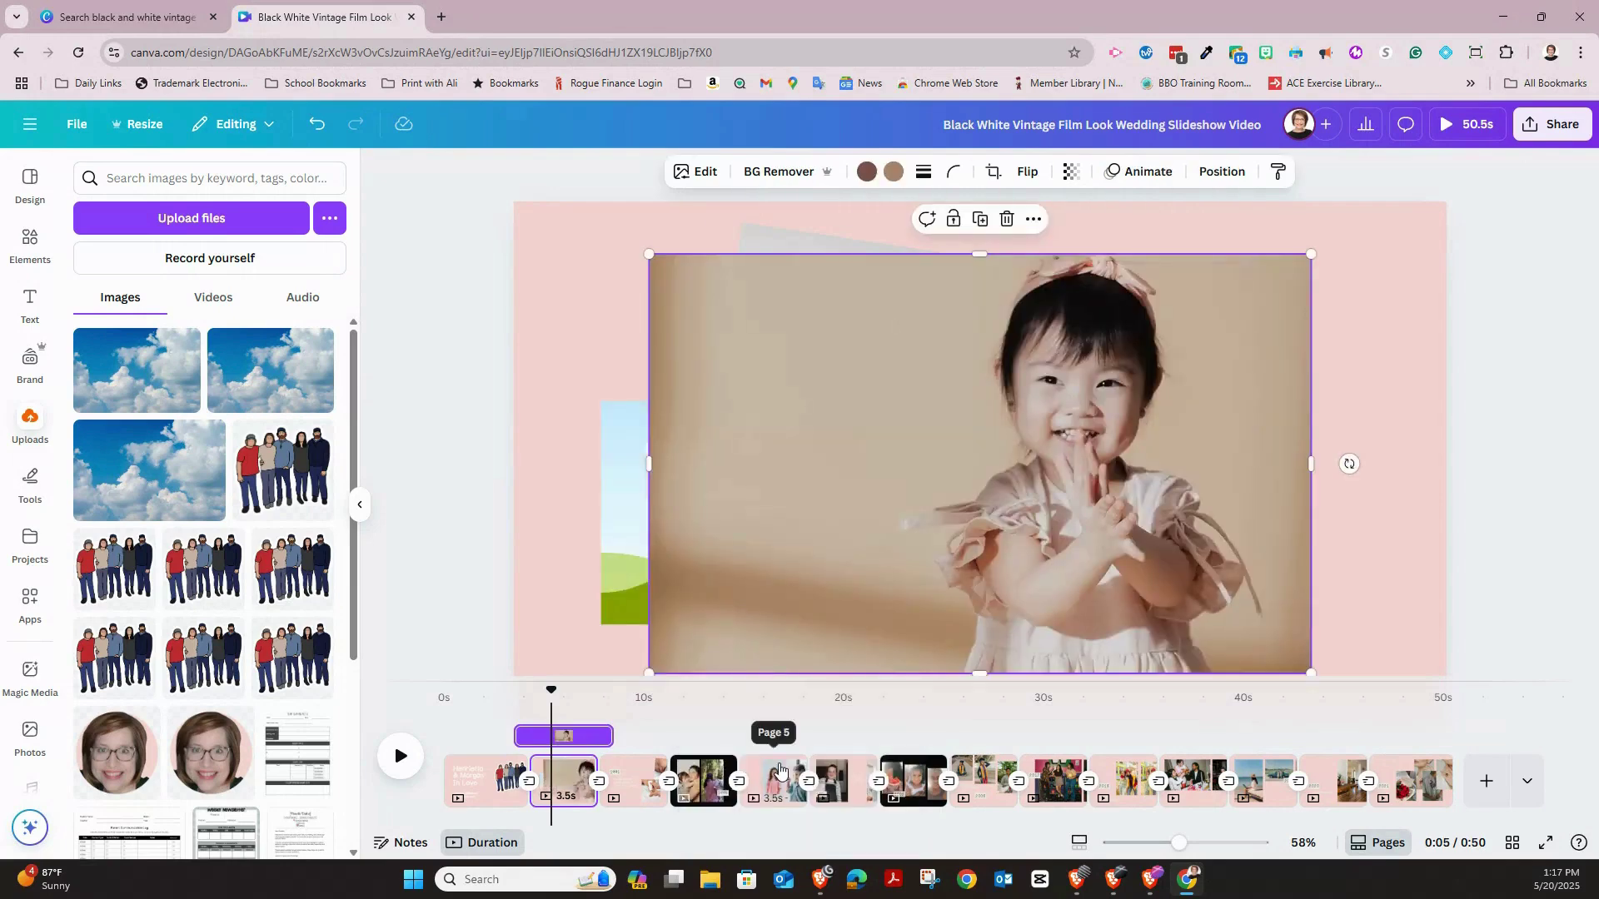
pyautogui.press('Delete')
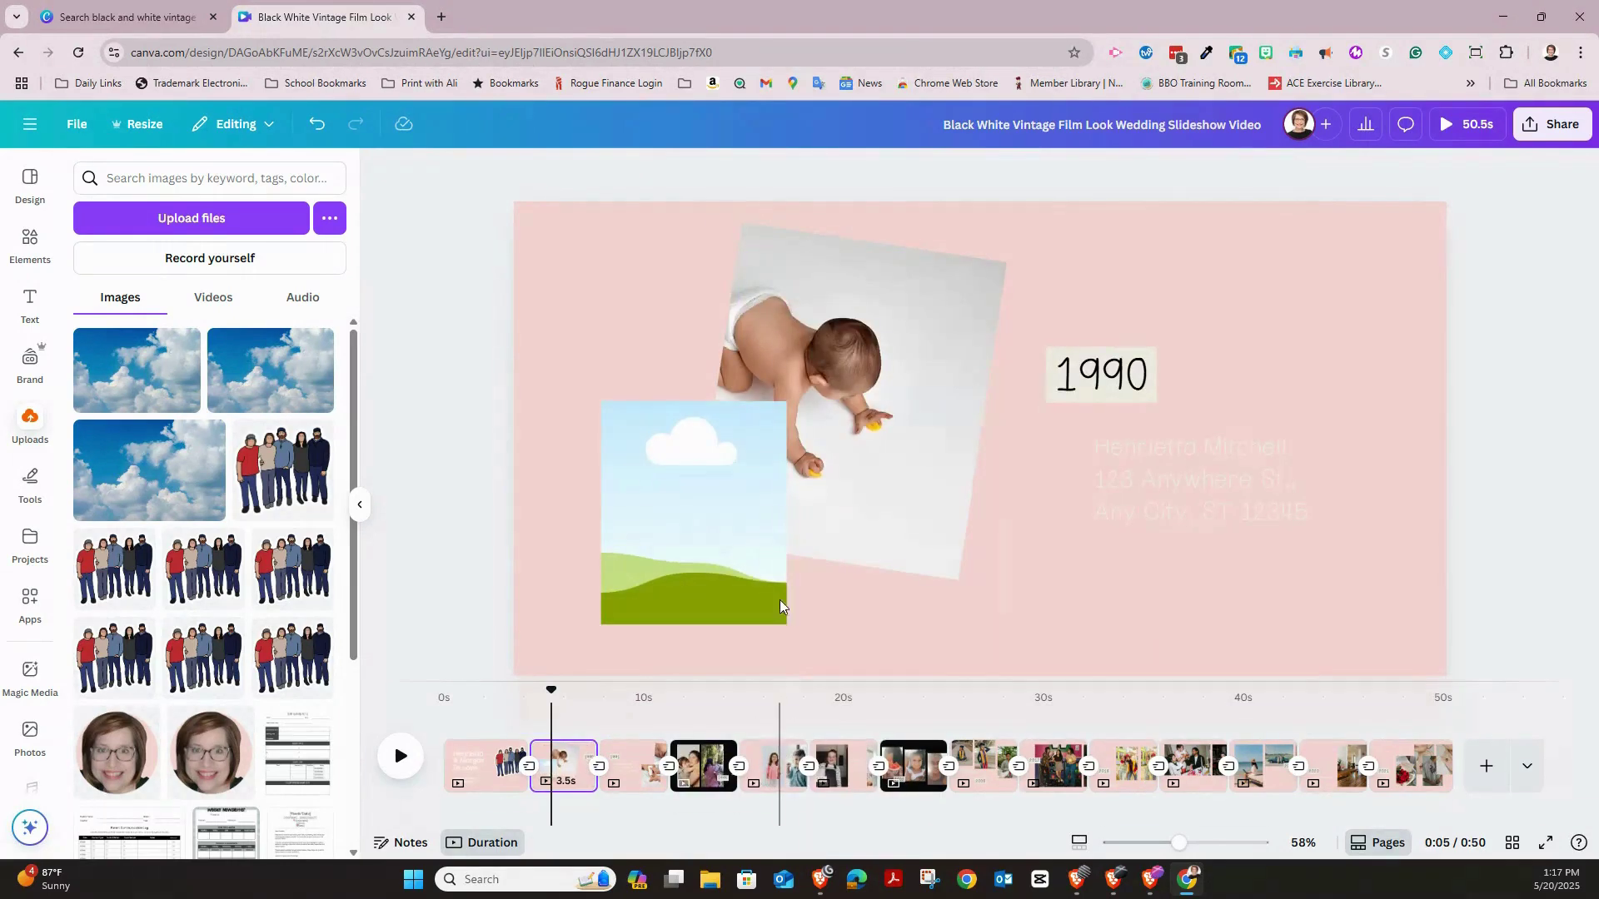
pyautogui.click(826, 390)
pyautogui.press('Delete')
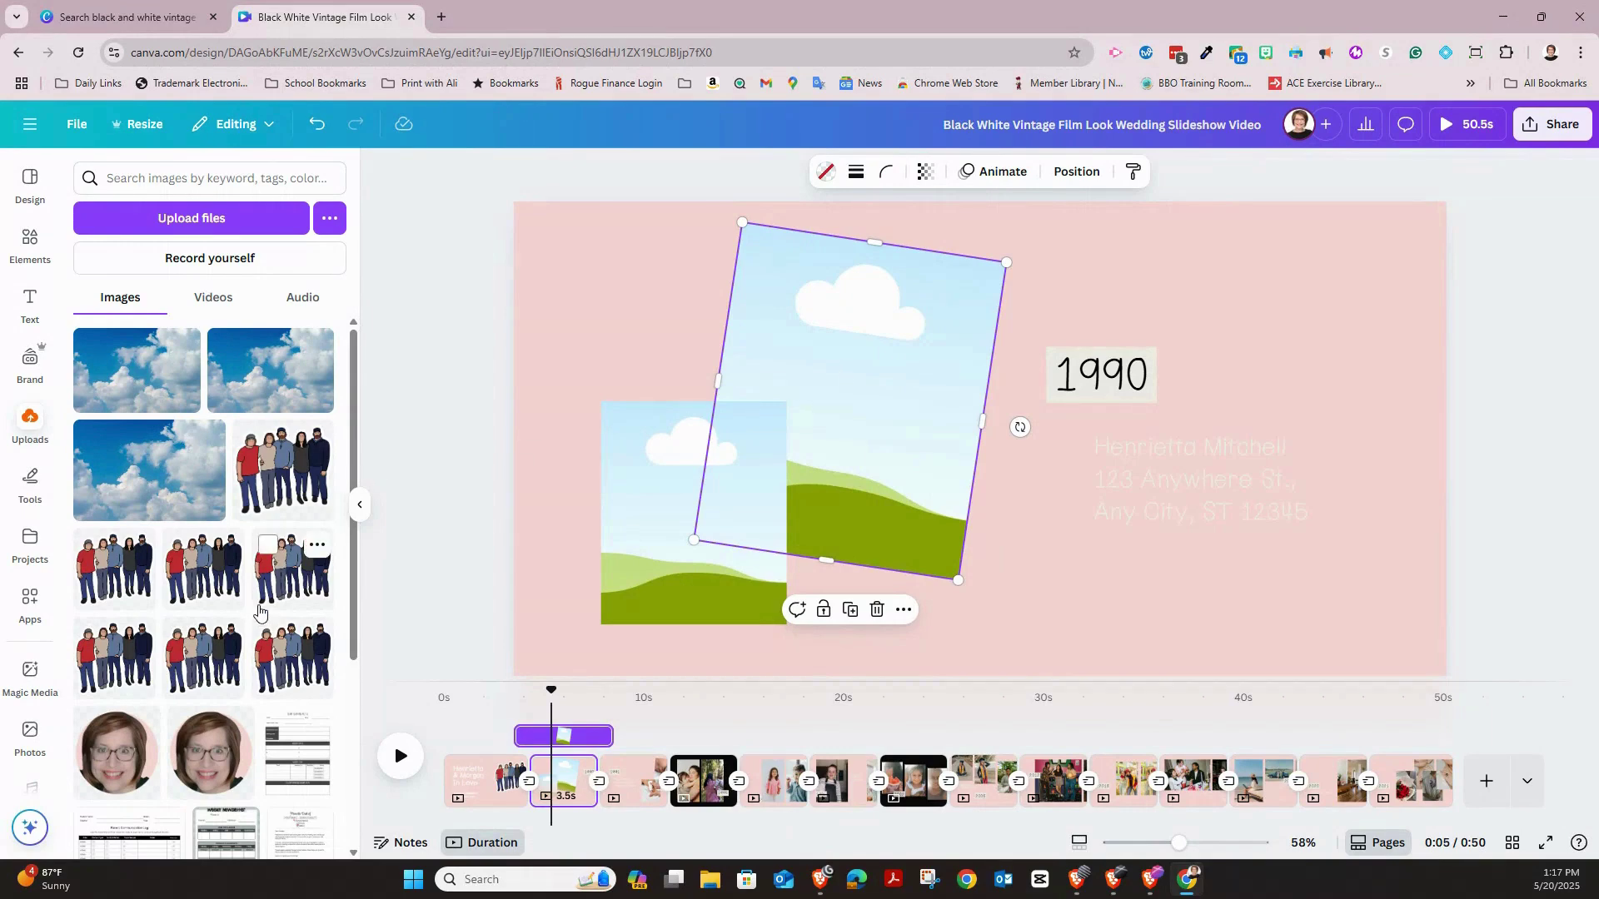
# Fill the second page's small frame with the uploaded younger portrait of the suited man and the large tilted frame with his older portrait
pyautogui.scroll(-3, 262, 612)
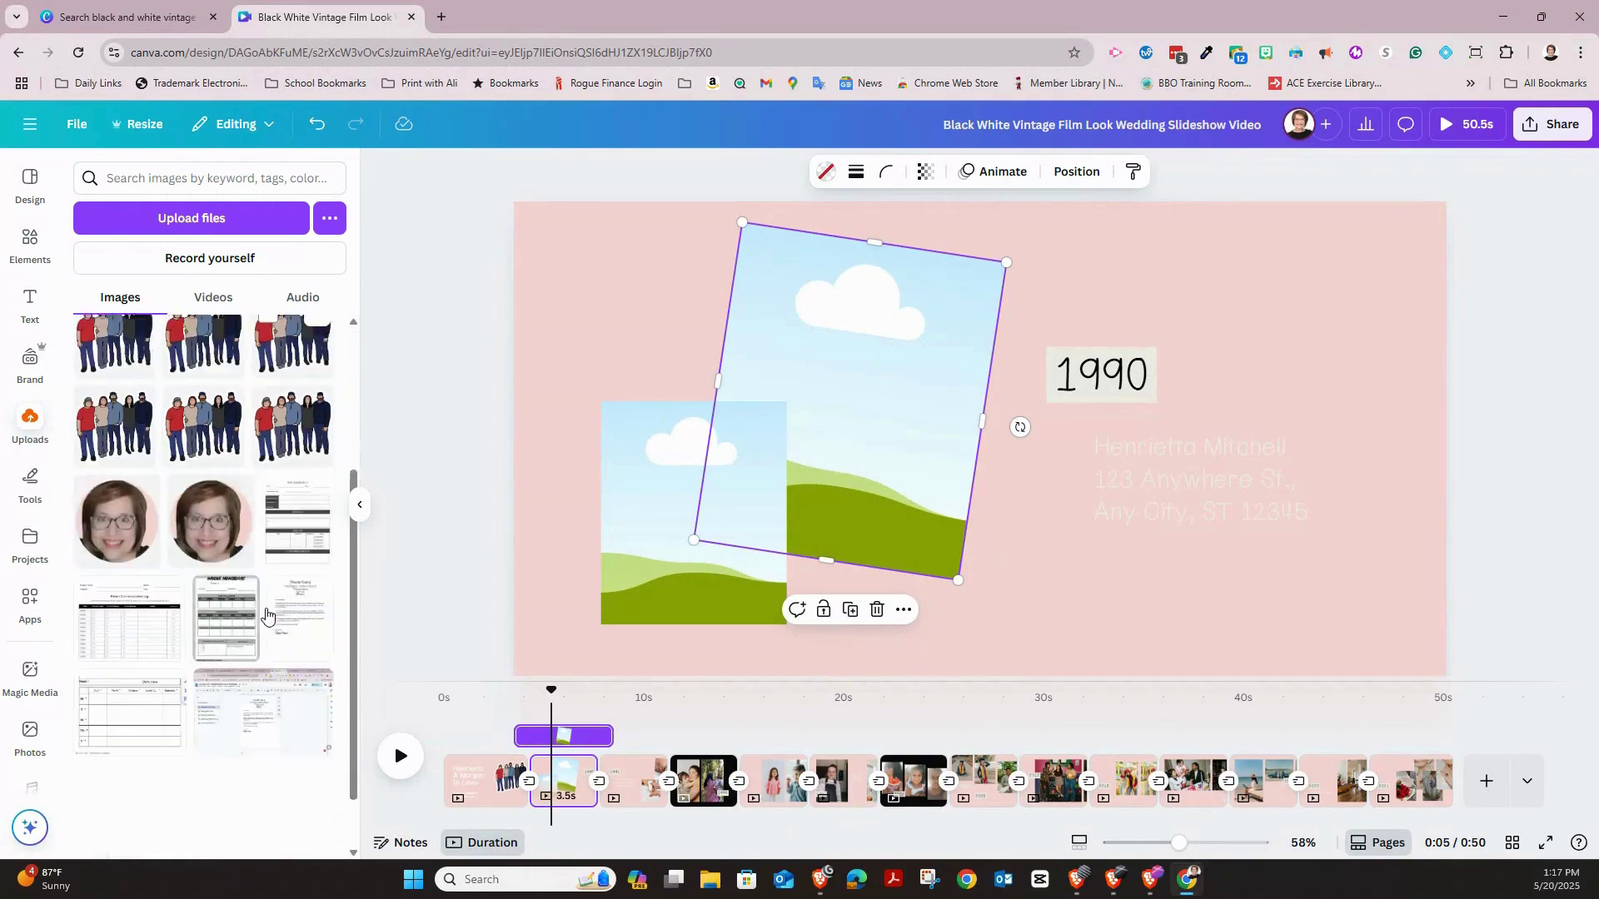
pyautogui.scroll(3, 262, 612)
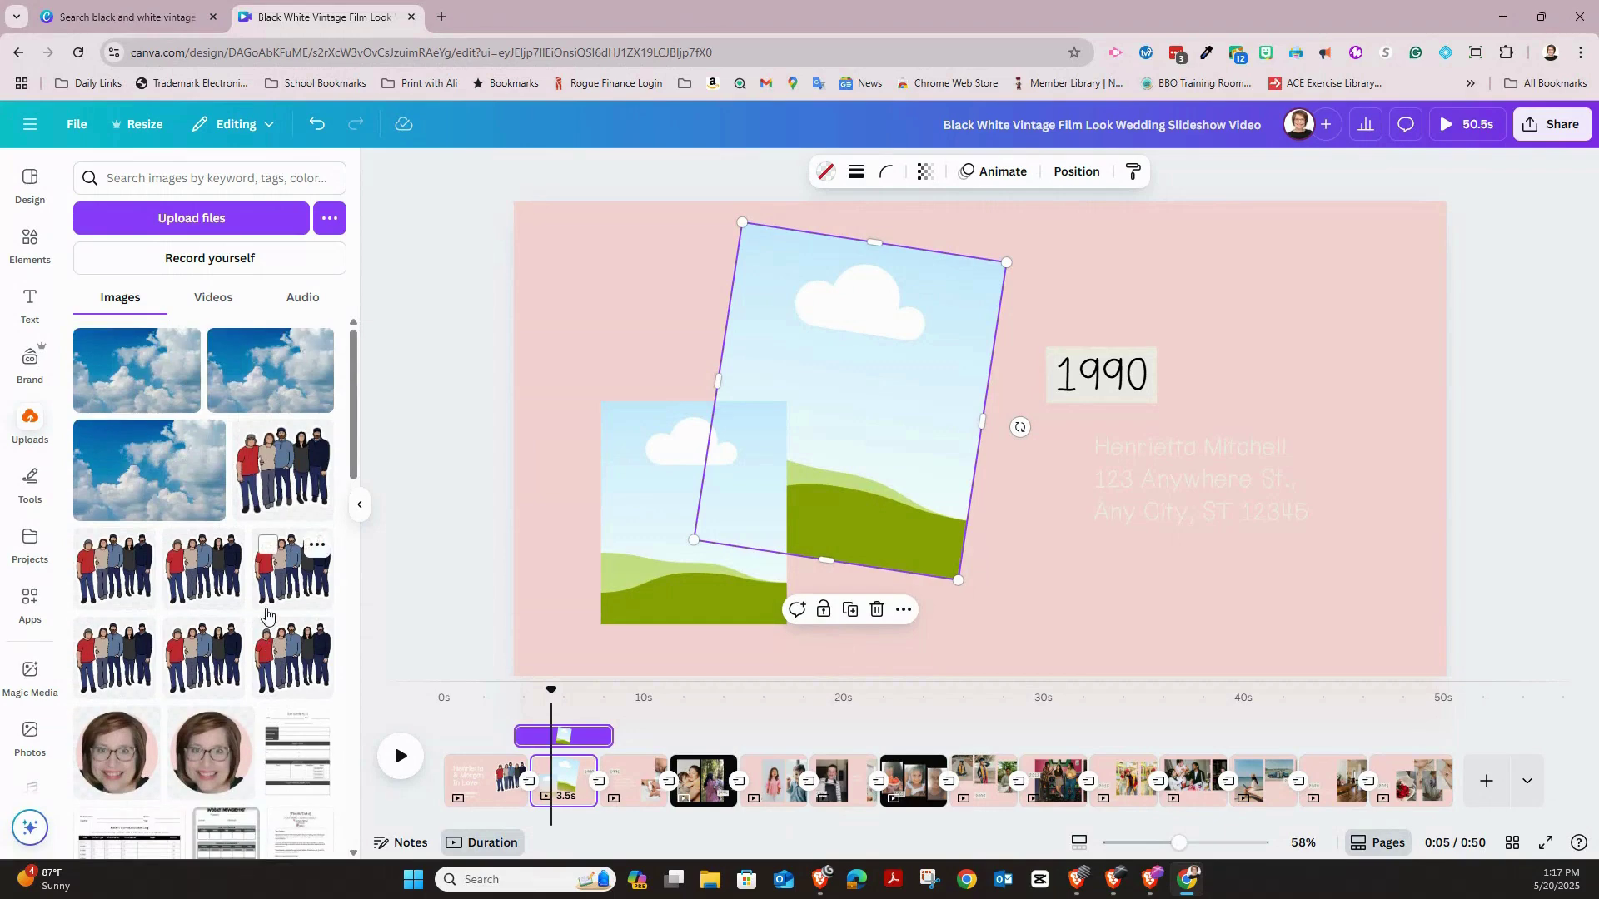
pyautogui.click(206, 305)
pyautogui.click(305, 309)
pyautogui.click(139, 300)
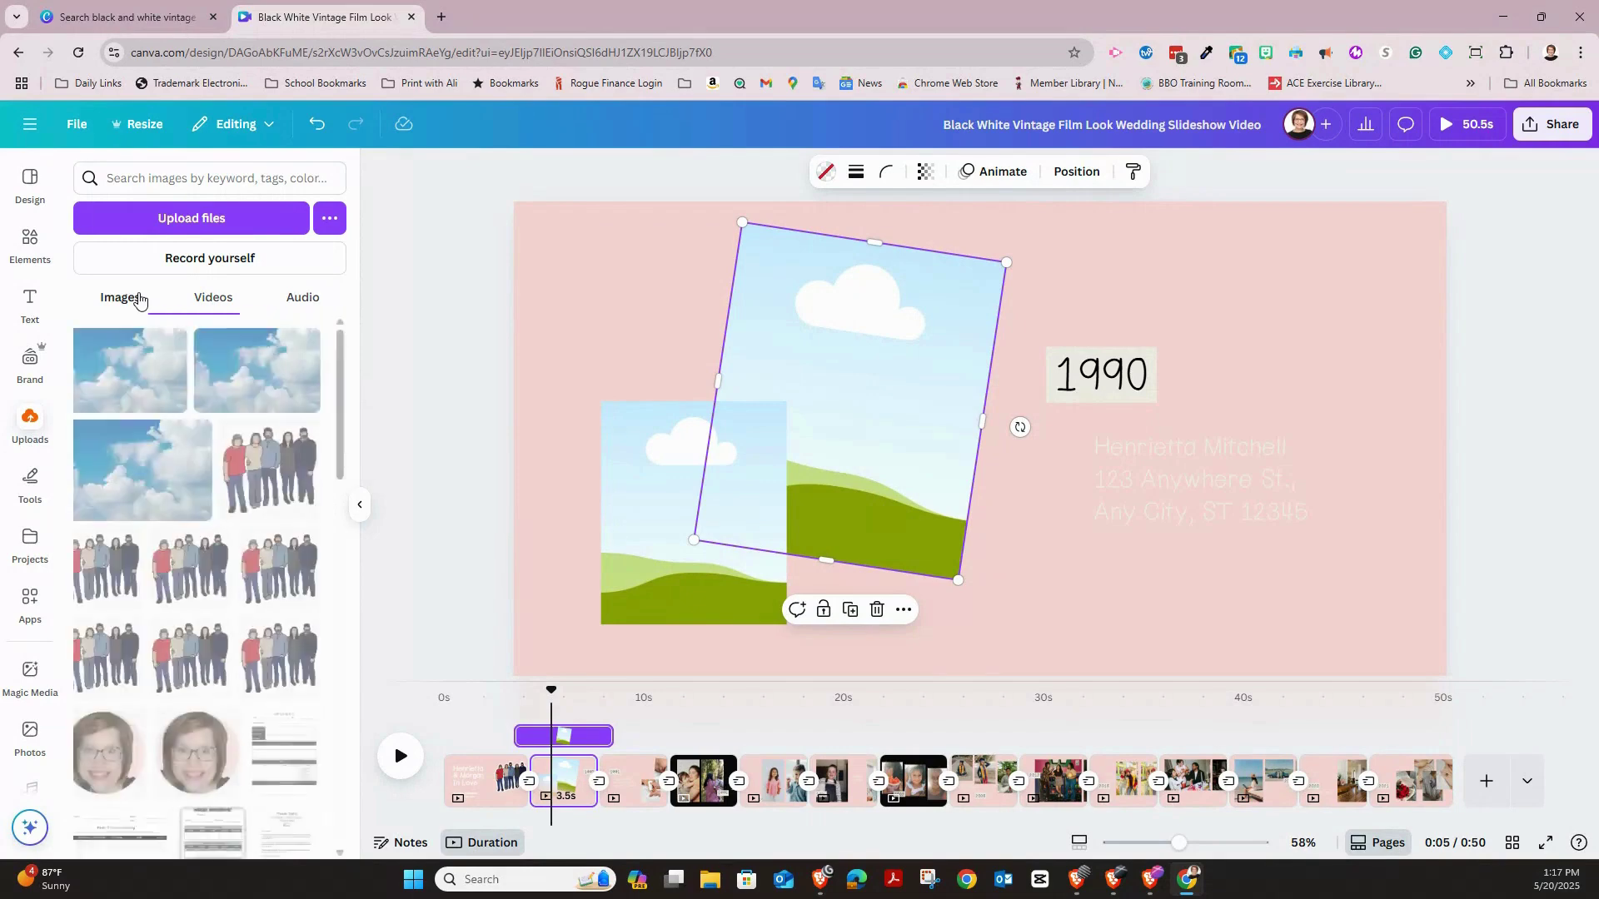
pyautogui.scroll(-15, 226, 486)
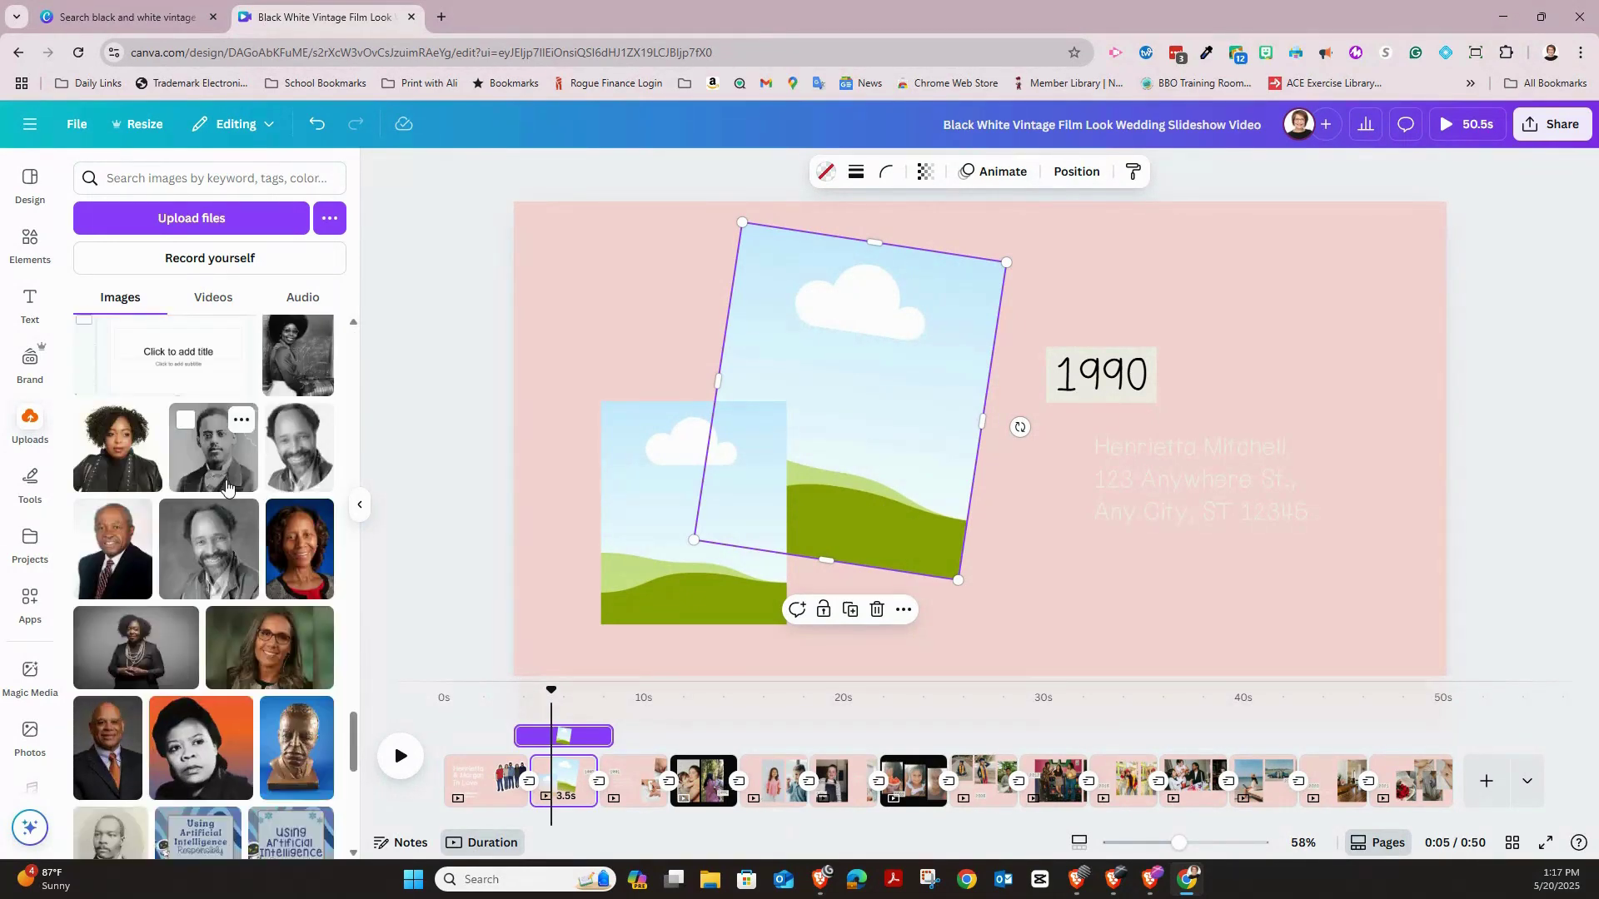
pyautogui.scroll(-10, 225, 486)
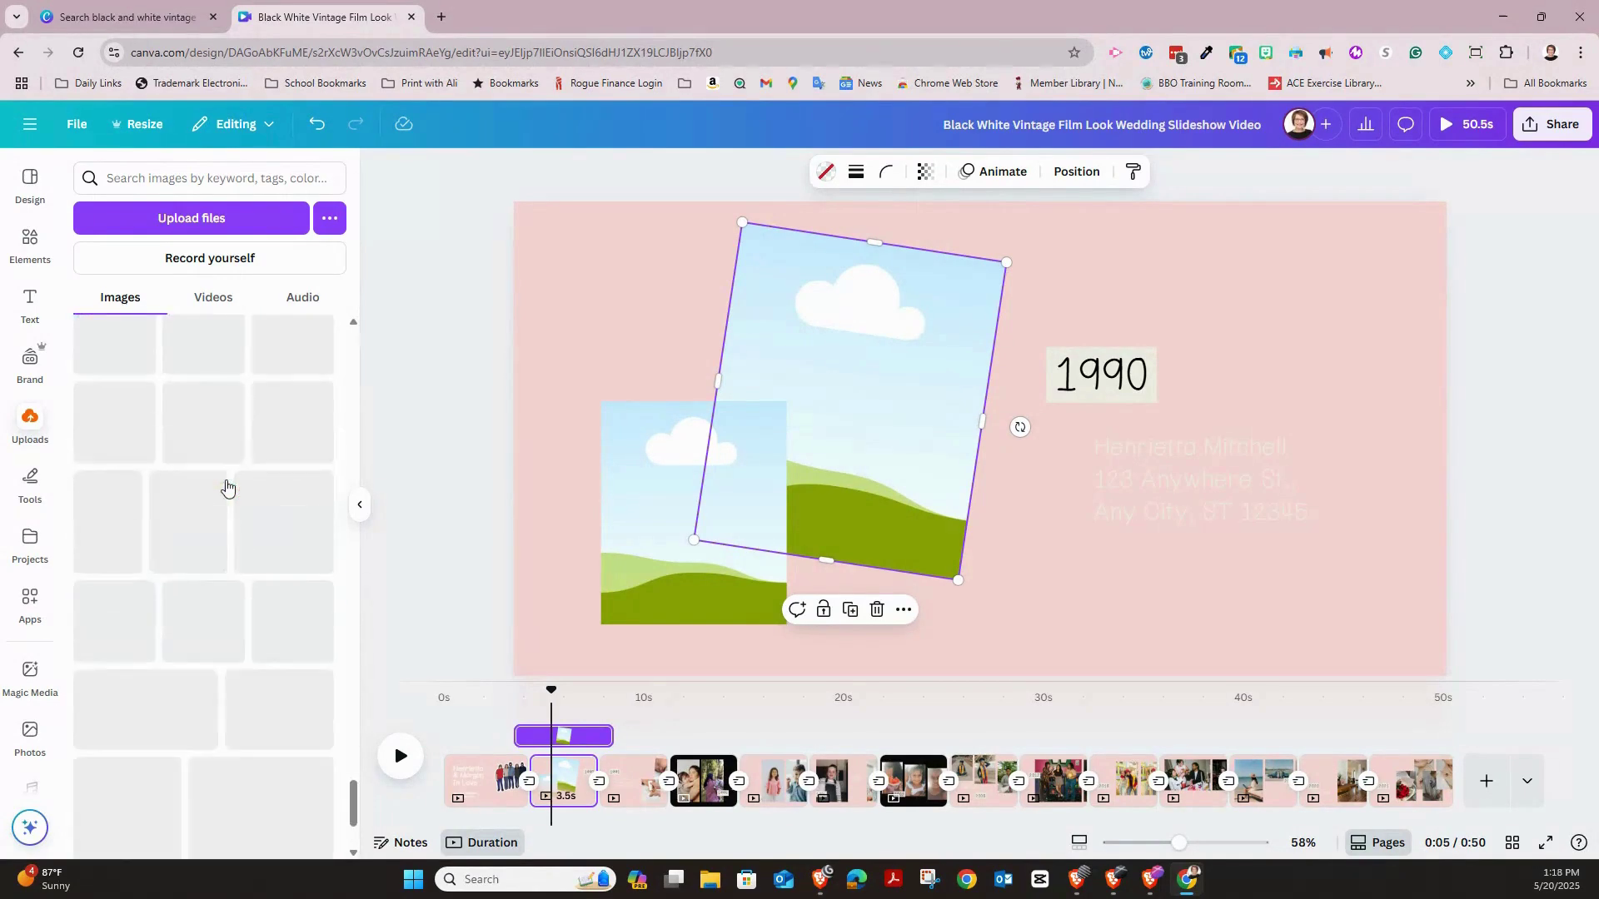
pyautogui.moveTo(200, 488); pyautogui.dragTo(716, 516)
pyautogui.click(136, 492)
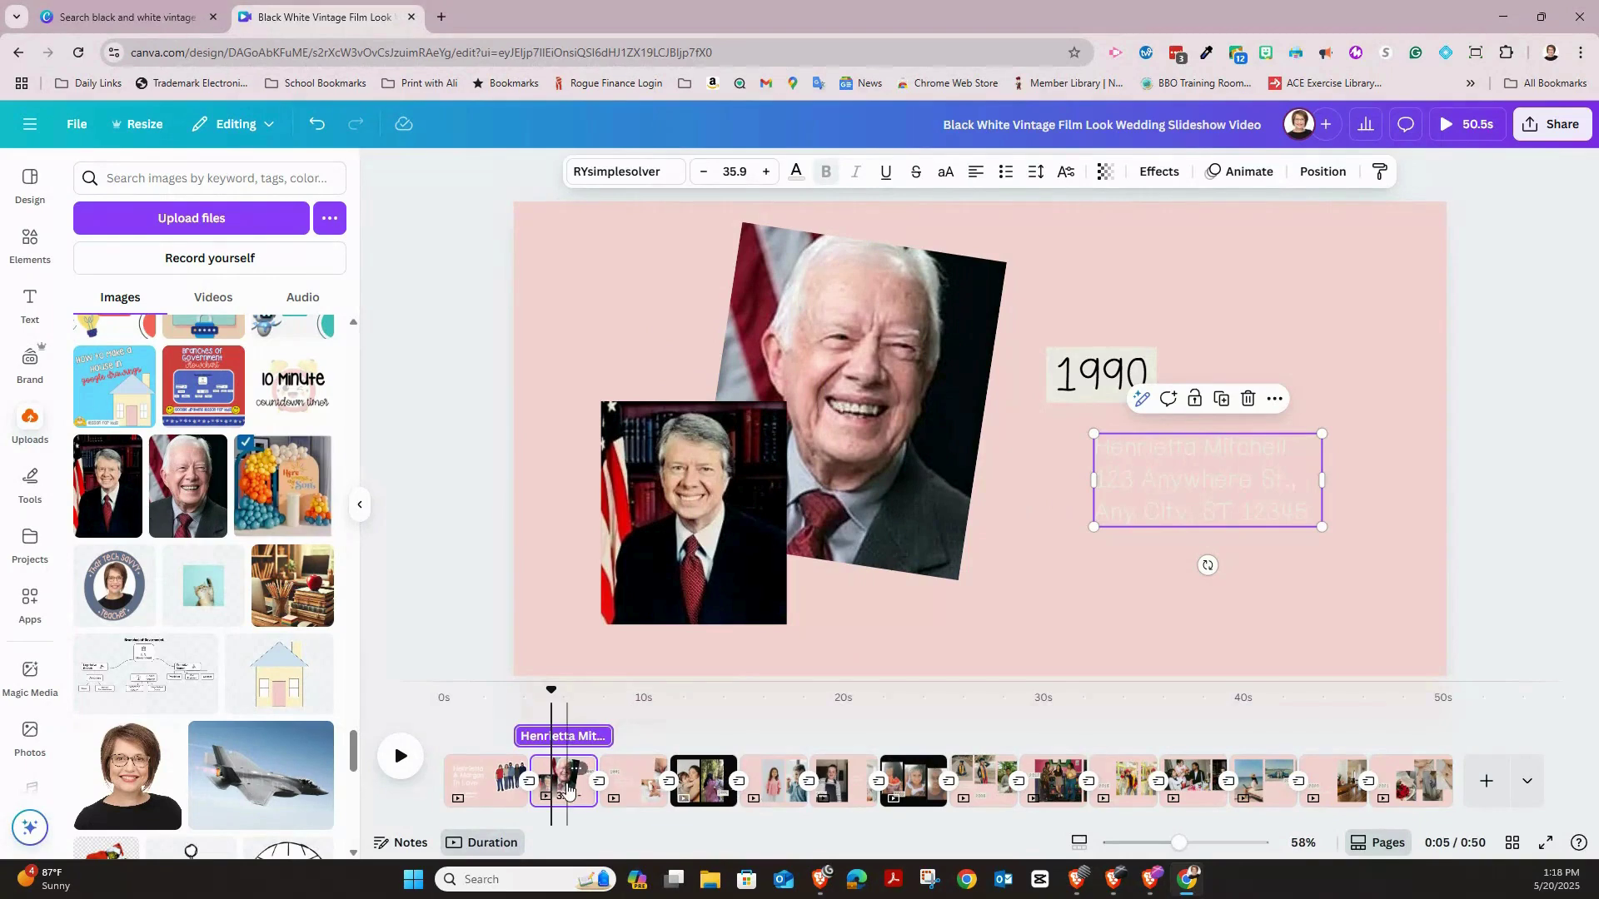
# Duplicate the second page and set the address text on the copy to the dark slate blue of the That Tech Savvy Teacher palette
pyautogui.rightClick(566, 800)
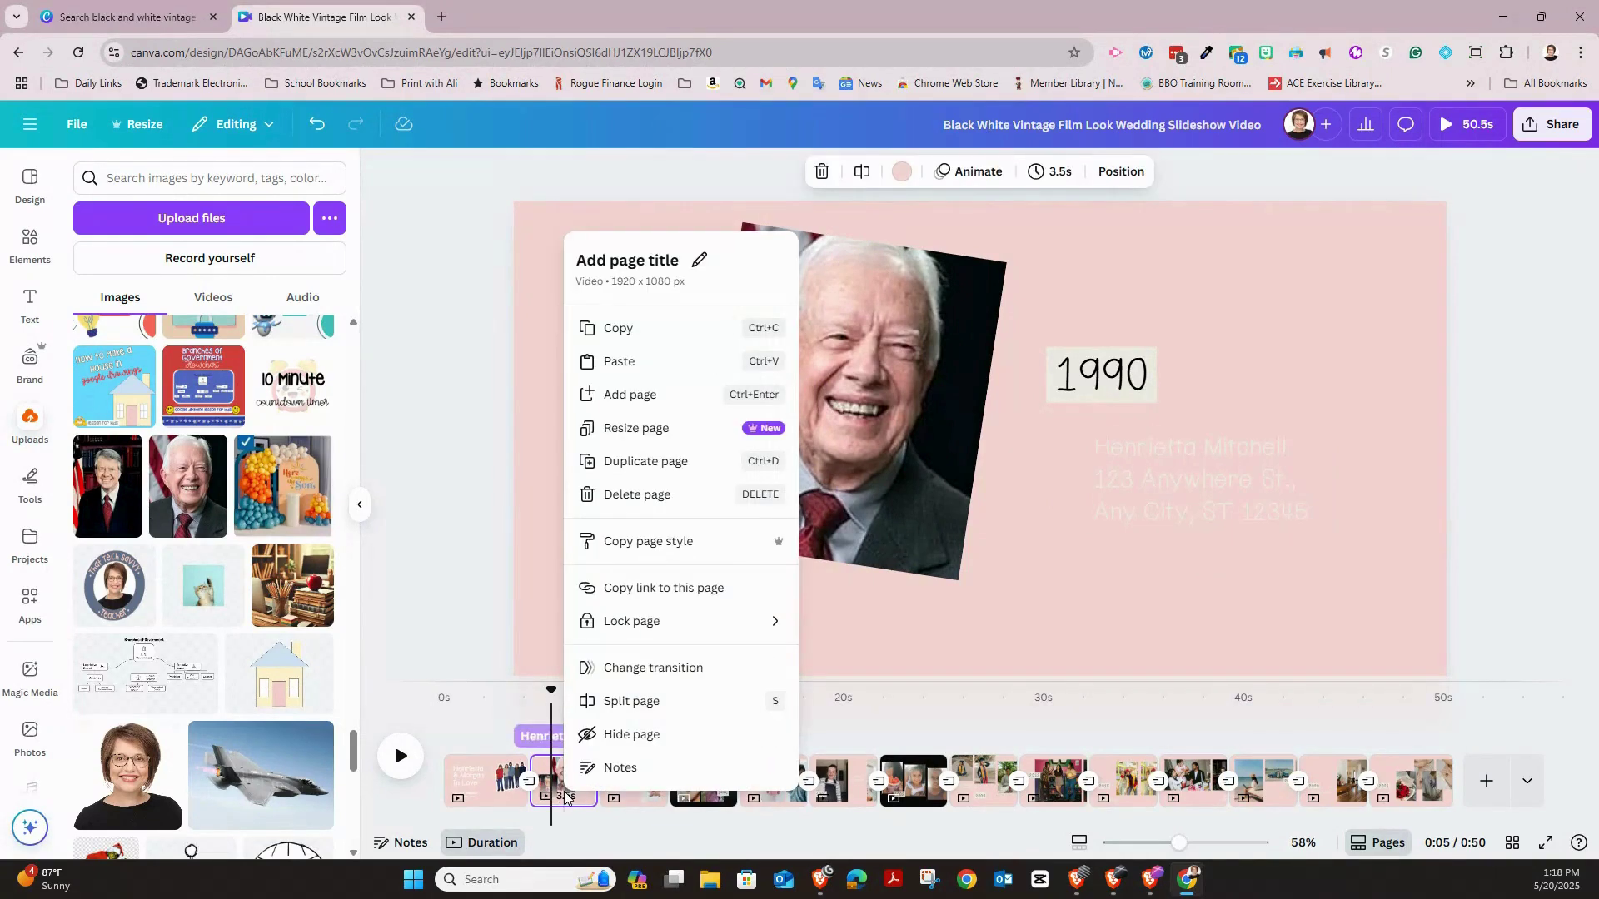
pyautogui.click(684, 463)
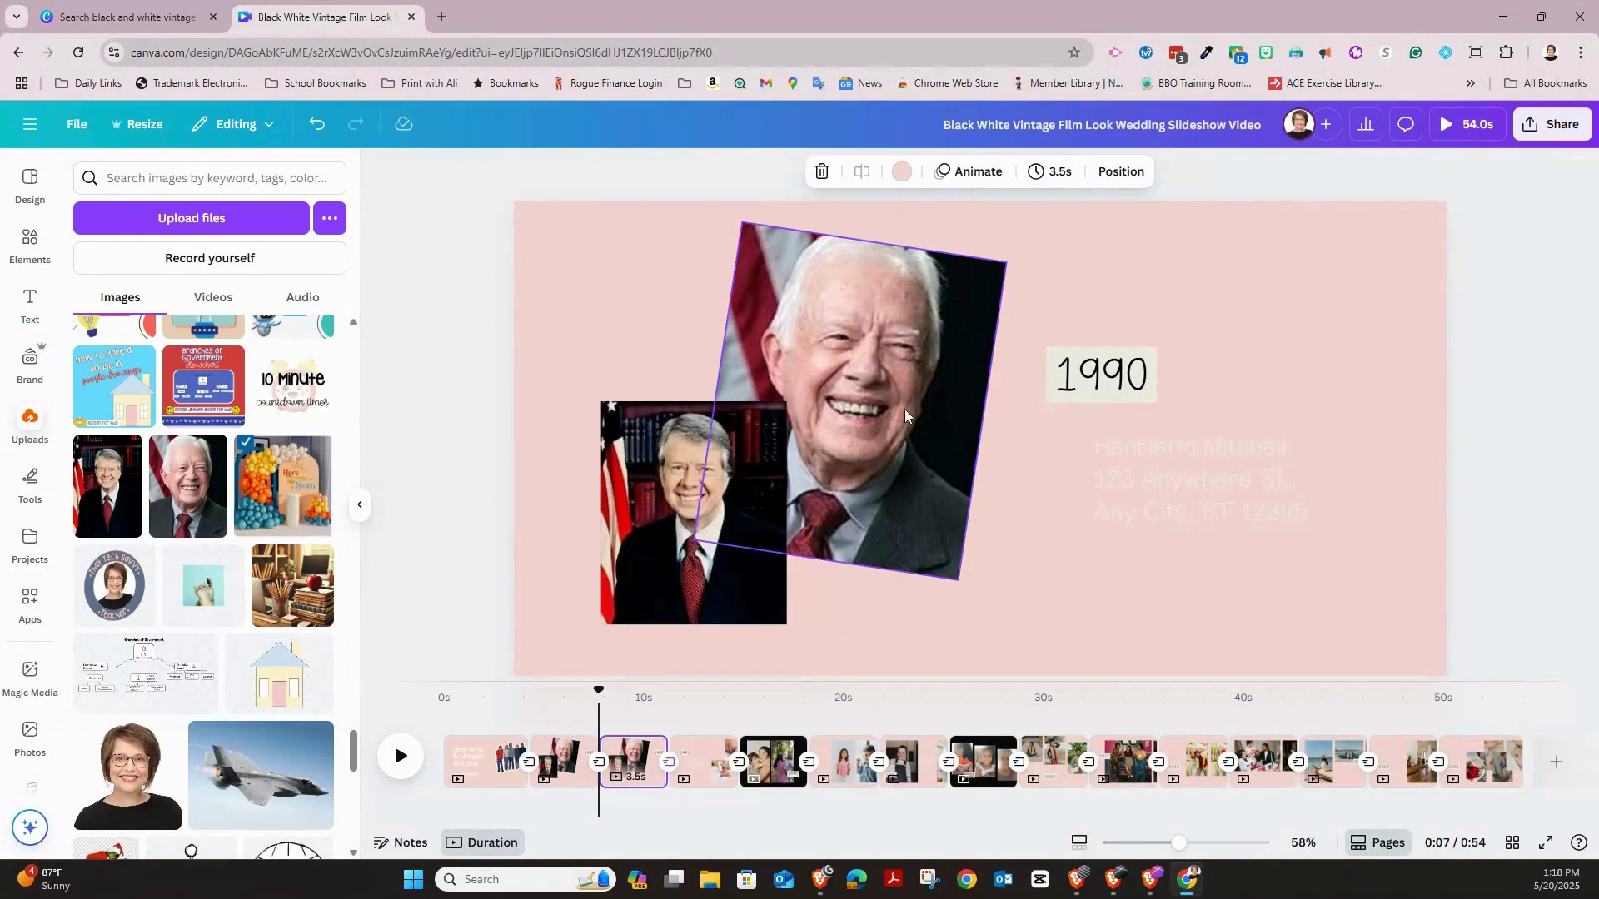
pyautogui.click(1282, 486)
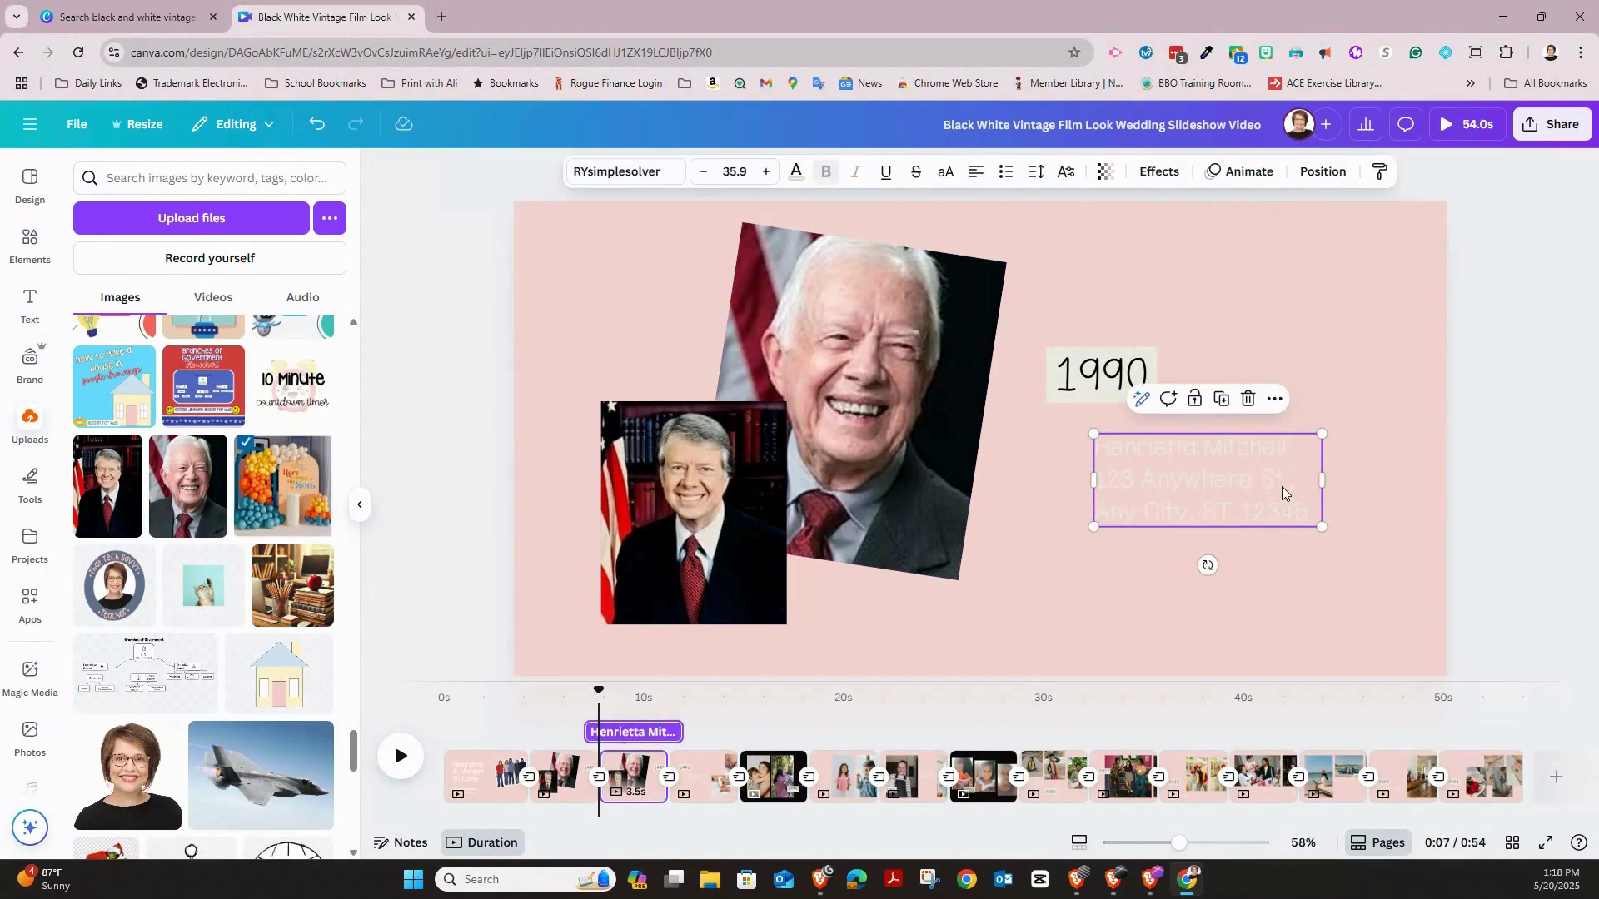
pyautogui.click(796, 172)
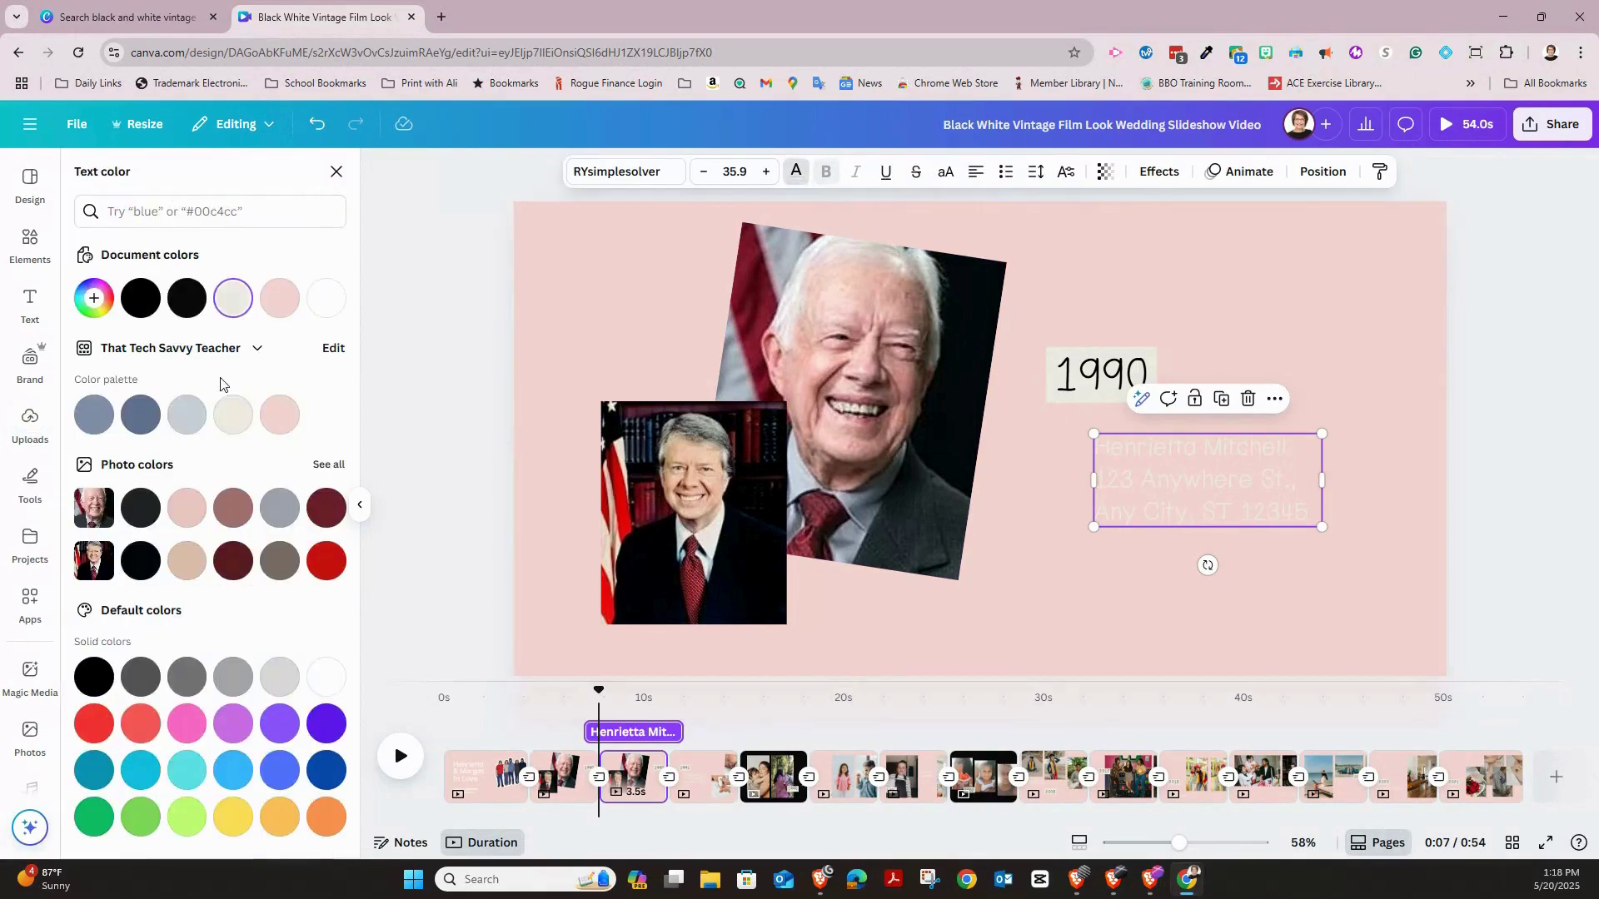
pyautogui.click(132, 416)
# Set the 1990 text to the palette's dark slate blue and apply the colour change to all matching black elements in the video
pyautogui.click(1100, 377)
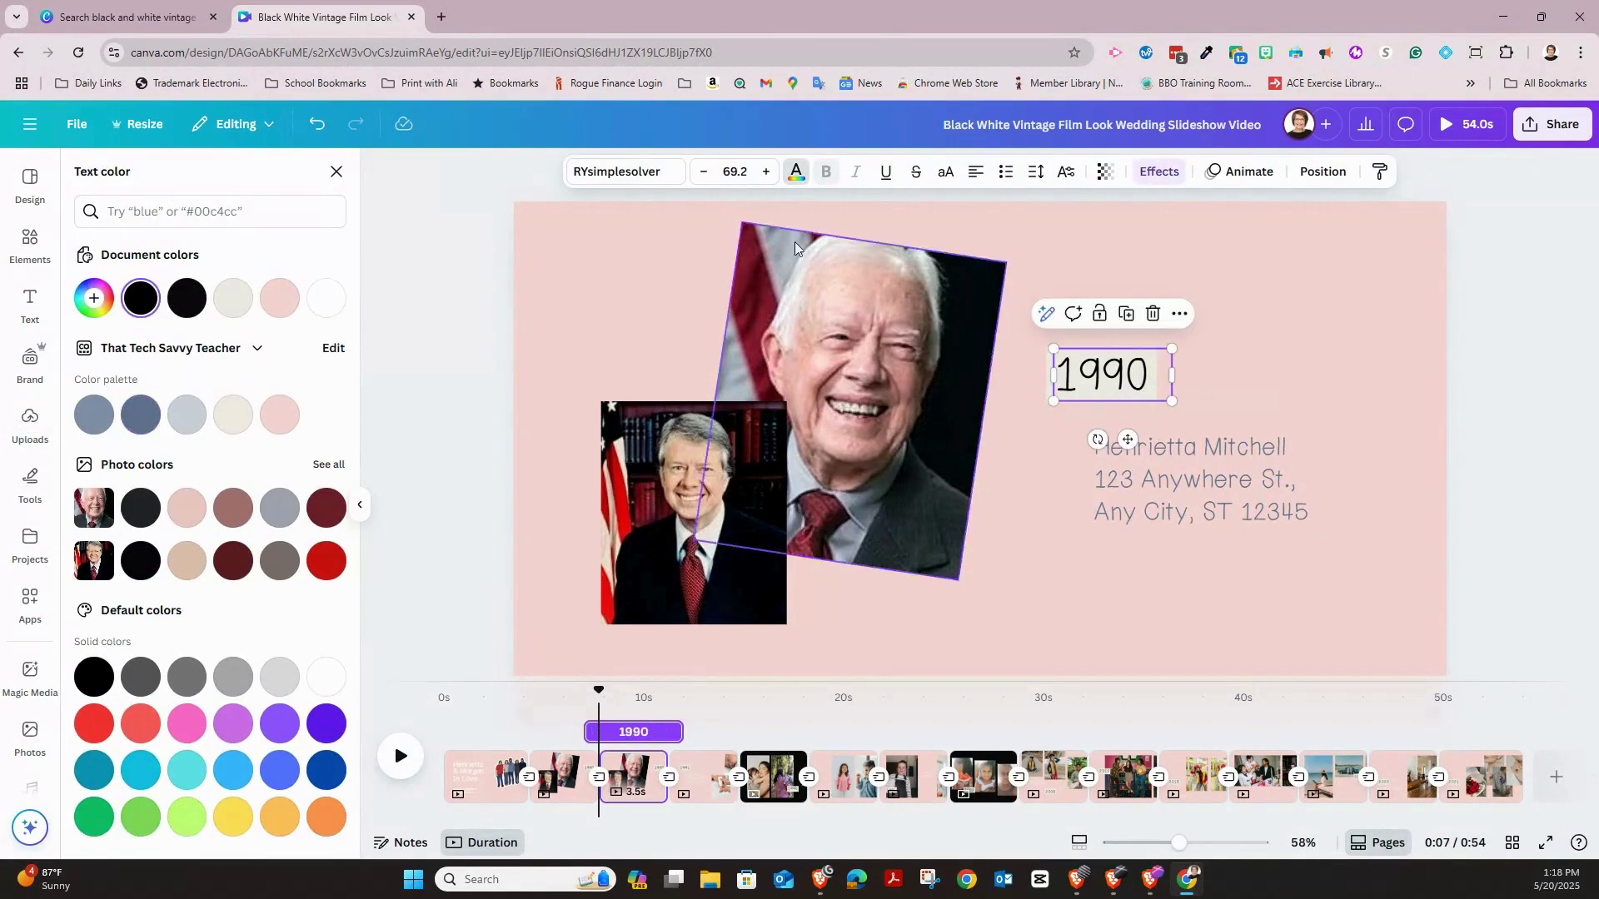
pyautogui.click(796, 172)
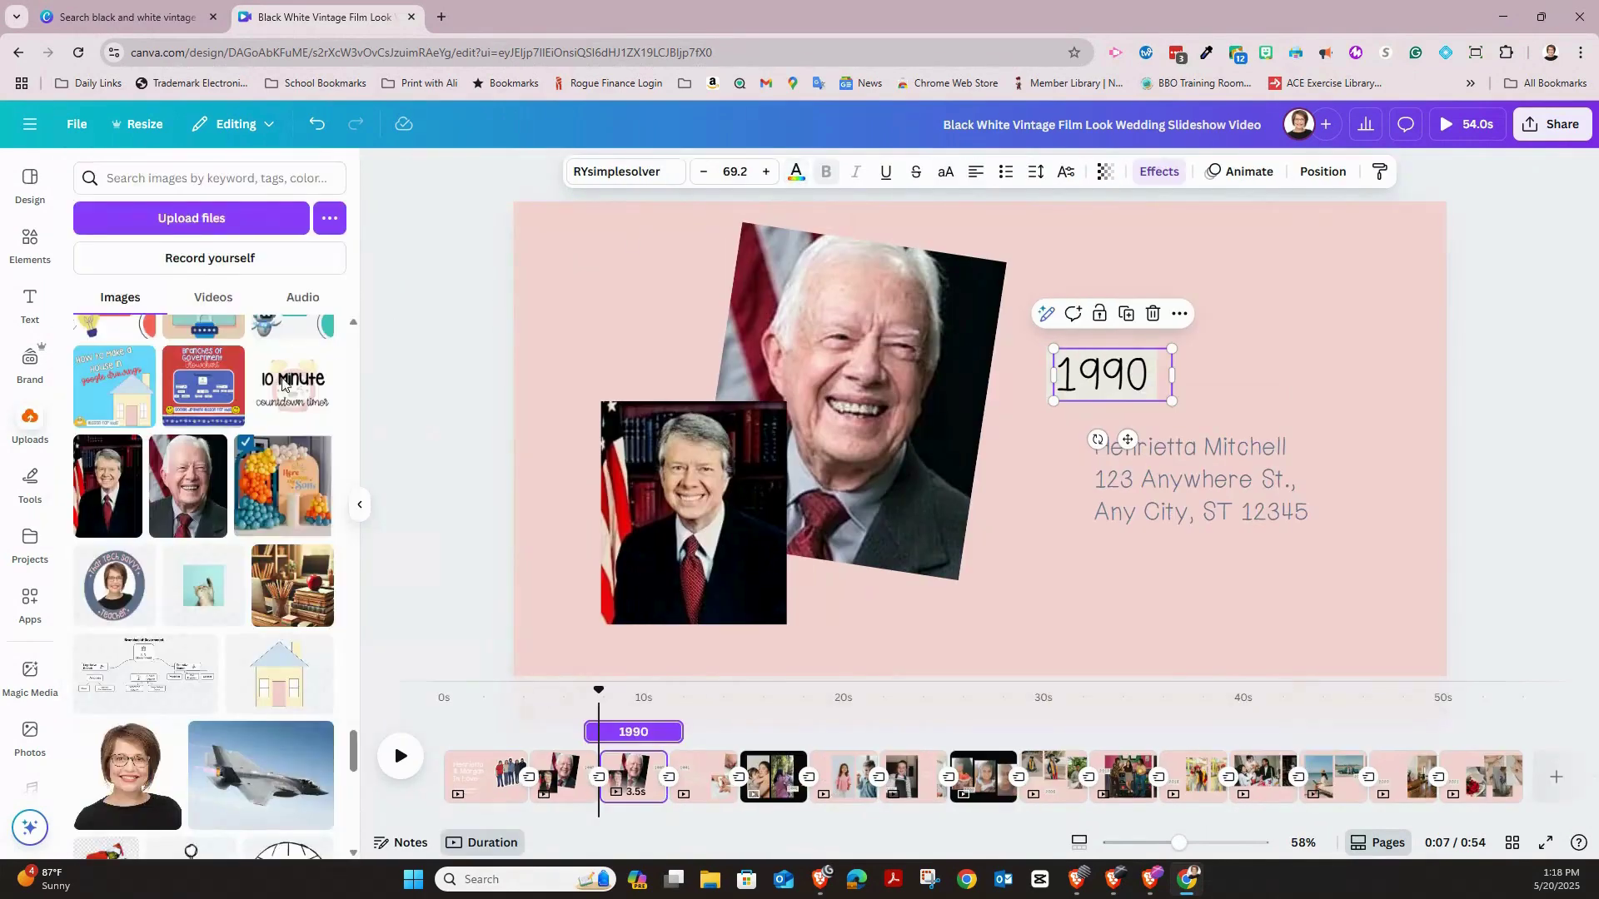
pyautogui.click(796, 172)
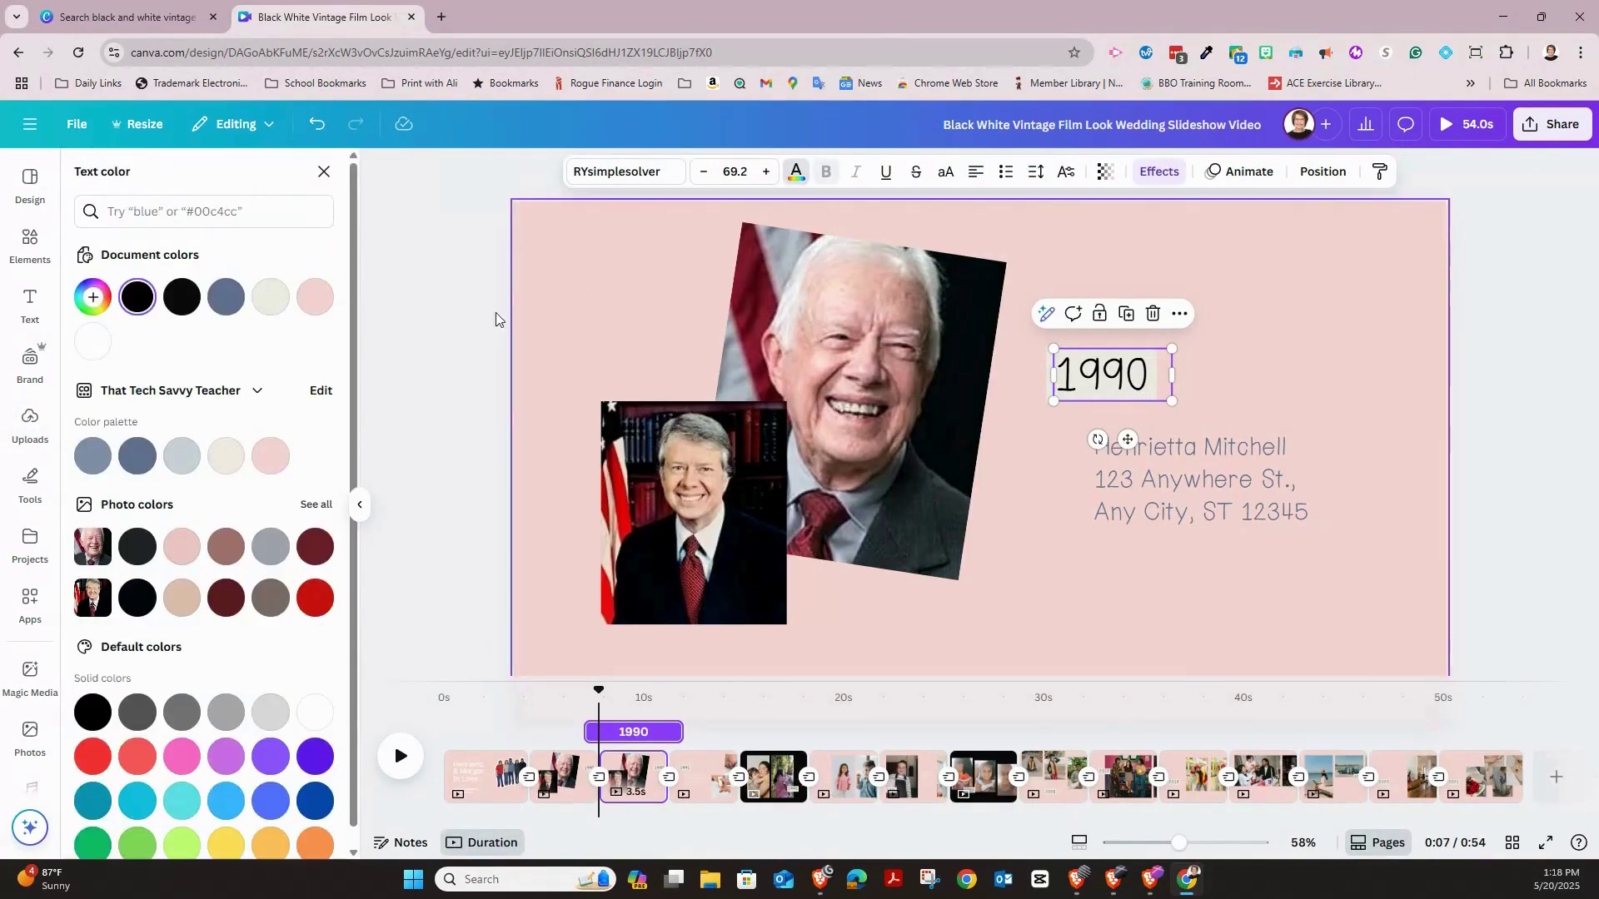
pyautogui.click(144, 455)
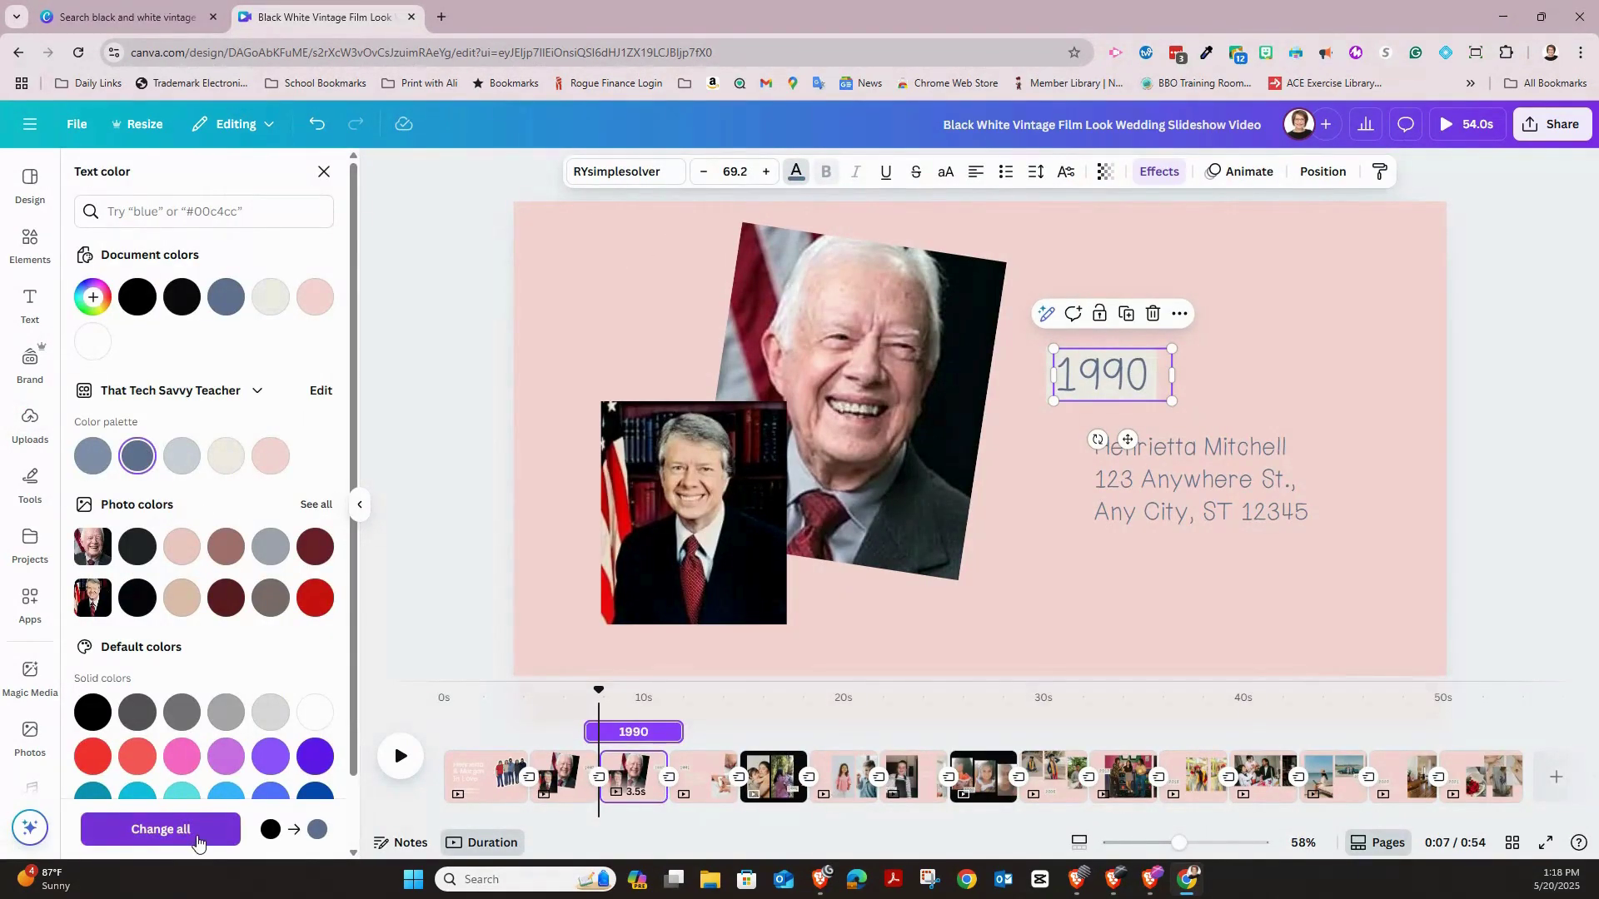
pyautogui.click(160, 830)
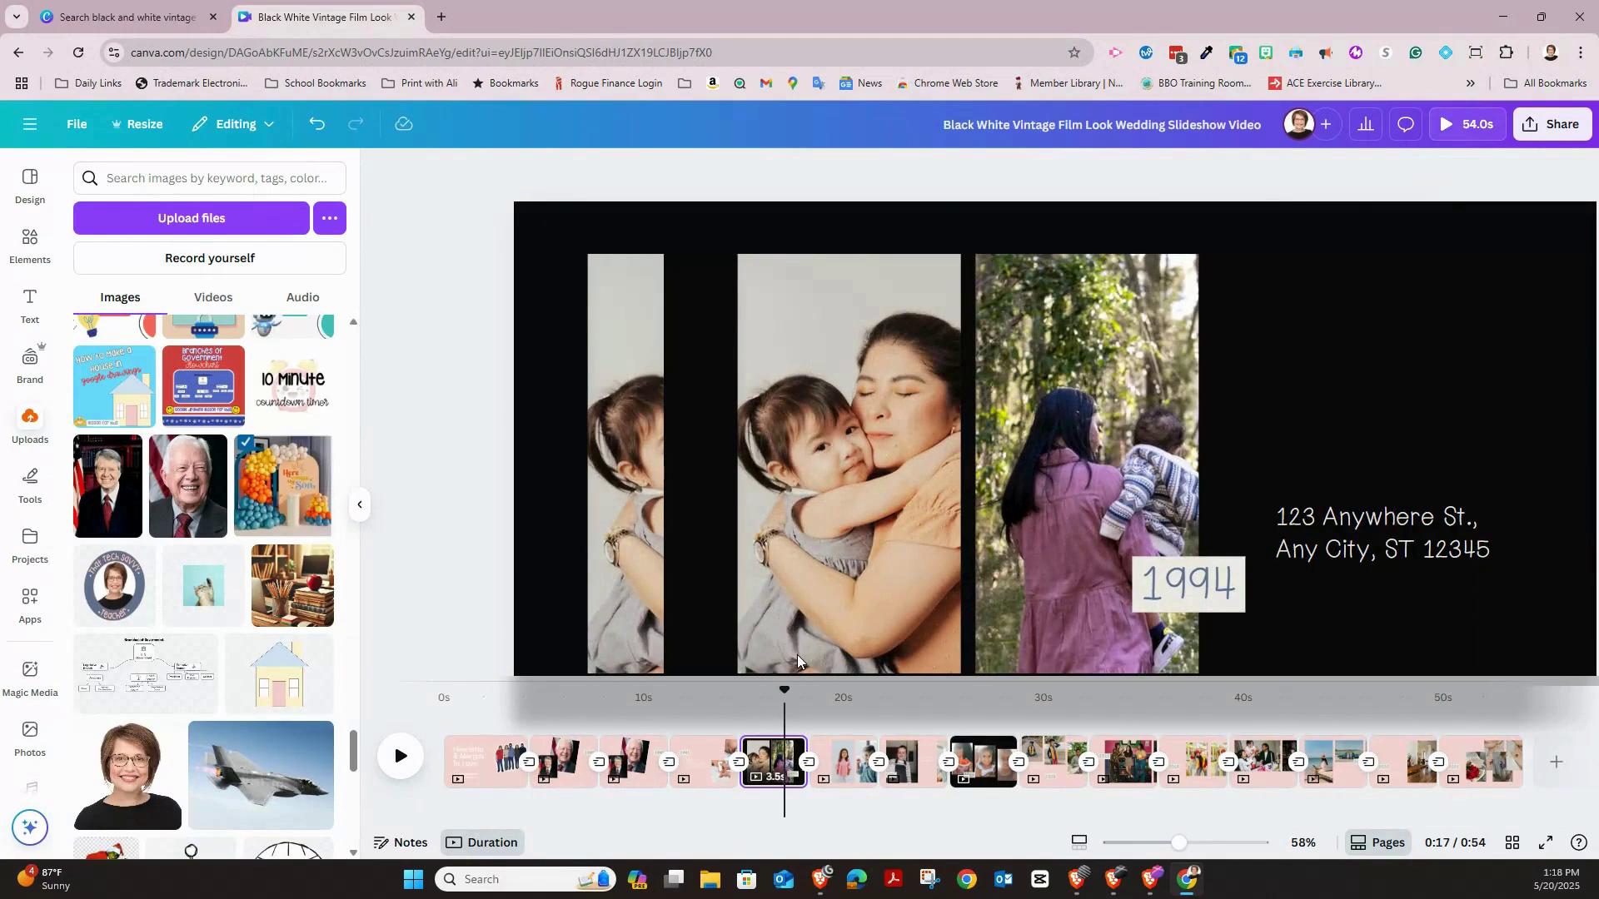
# Animate the entire design with Magic Animate, trying the Bold, Energetic and Professional styles before choosing Handmade, and preview the video
pyautogui.click(489, 776)
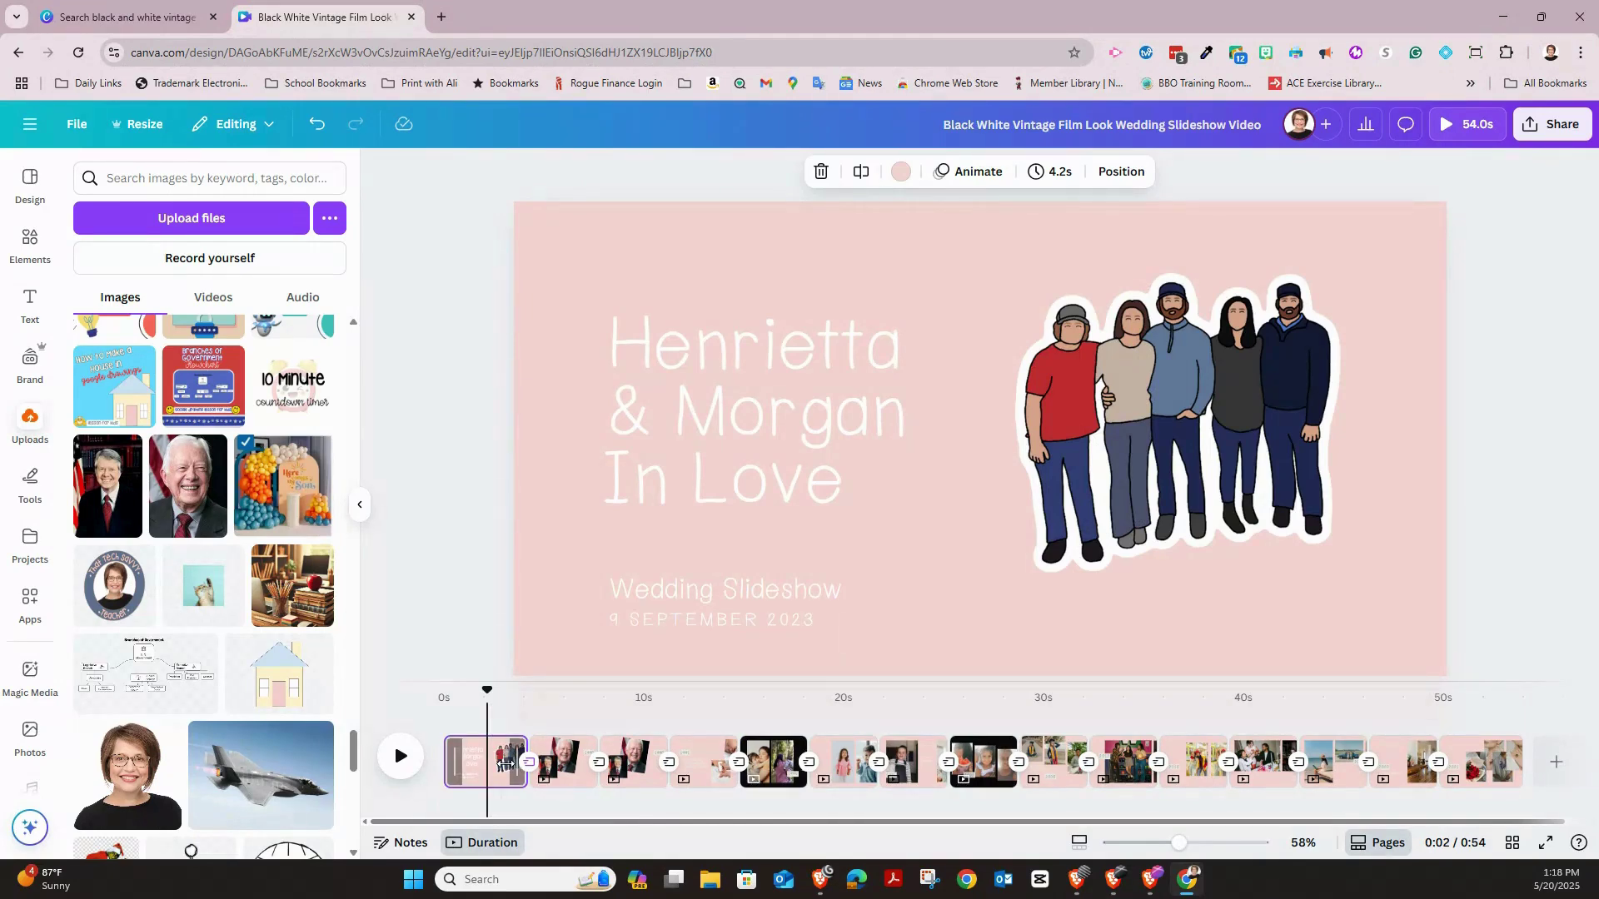
pyautogui.click(979, 172)
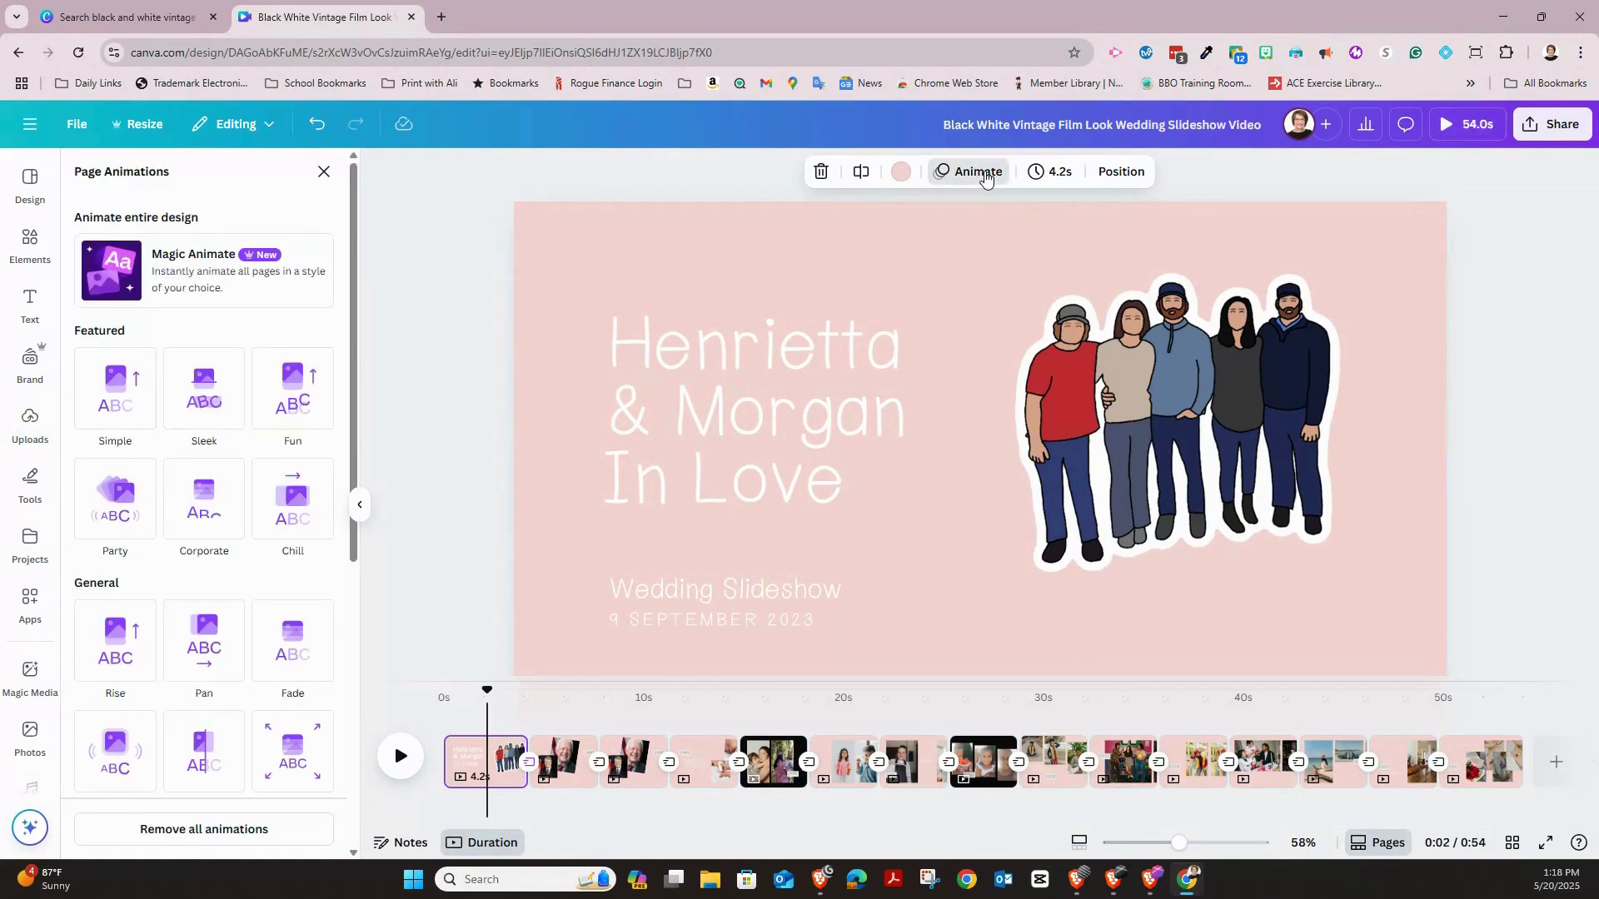
pyautogui.click(233, 274)
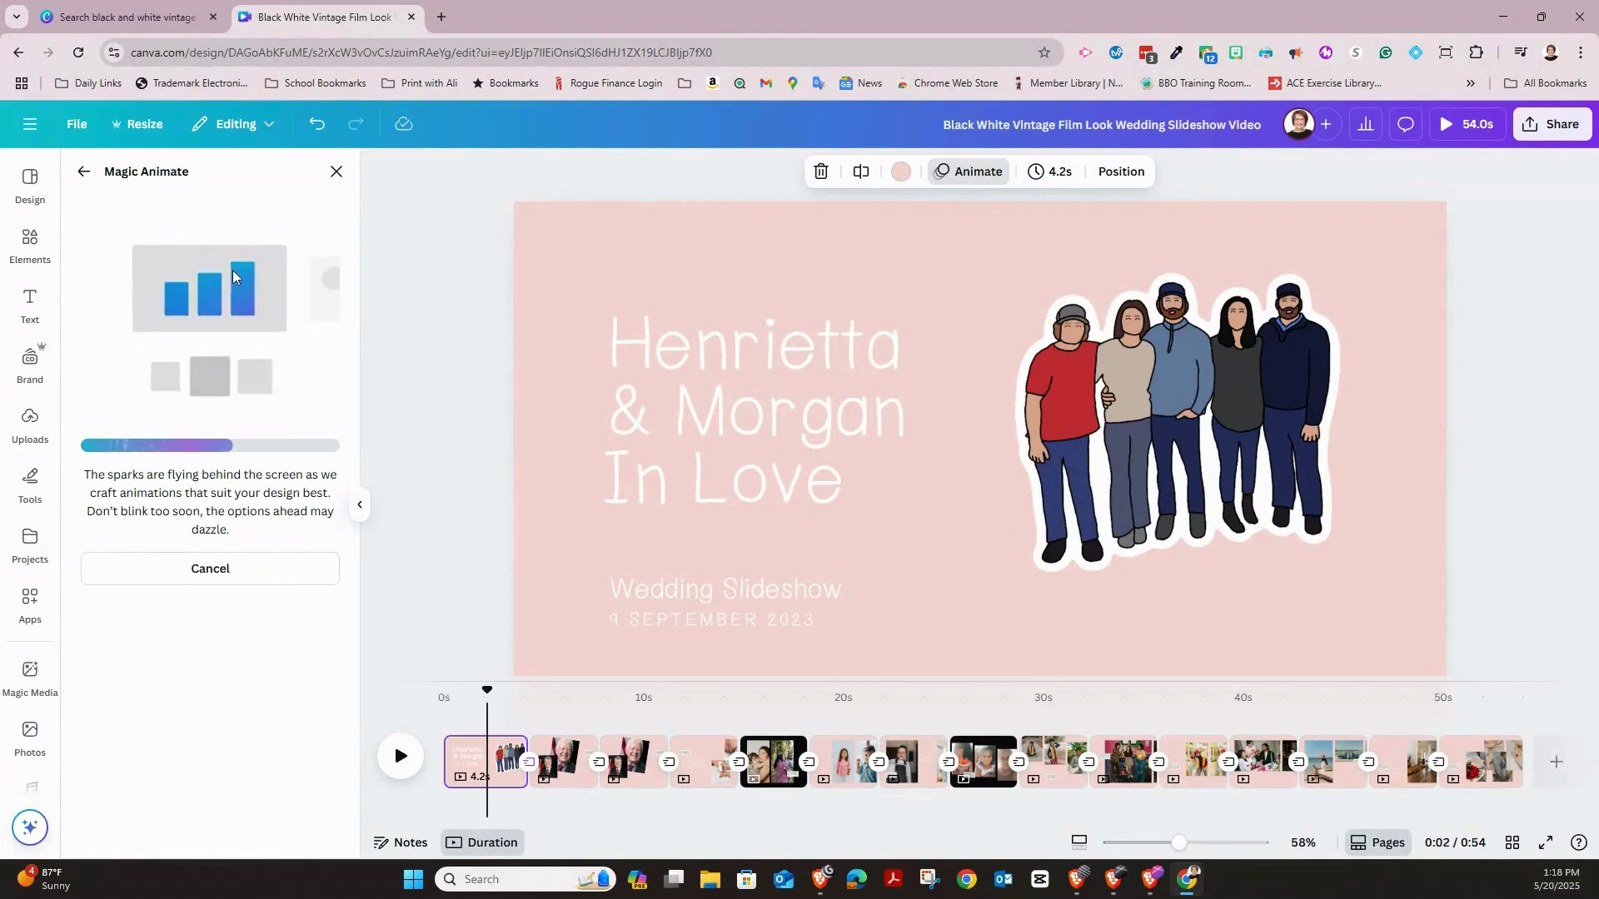
pyautogui.click(124, 425)
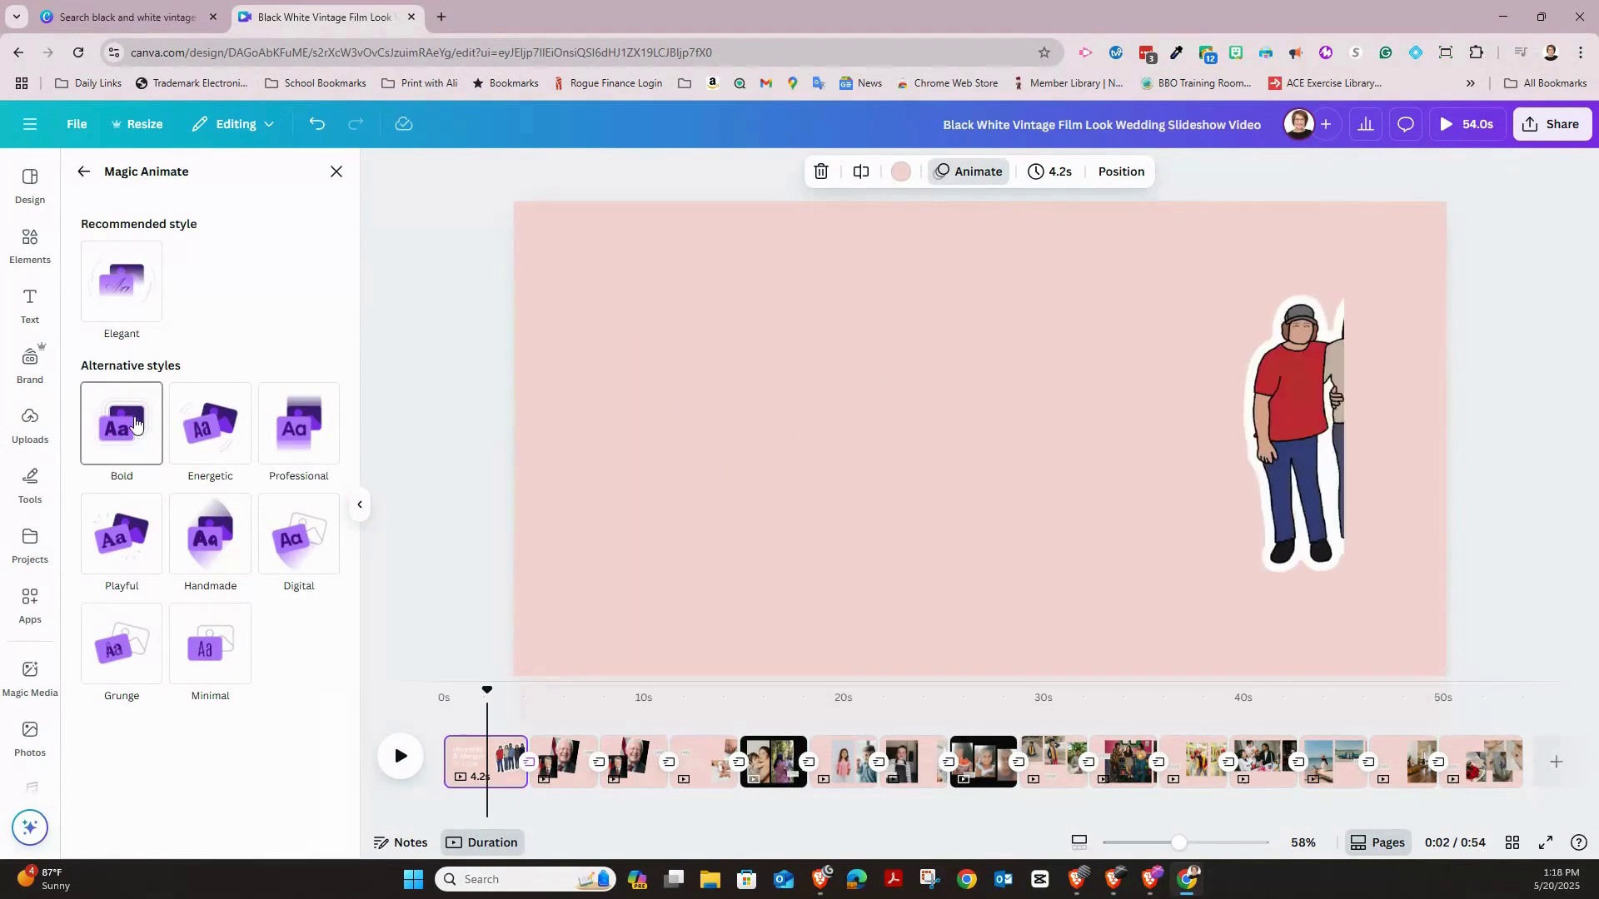
pyautogui.click(190, 424)
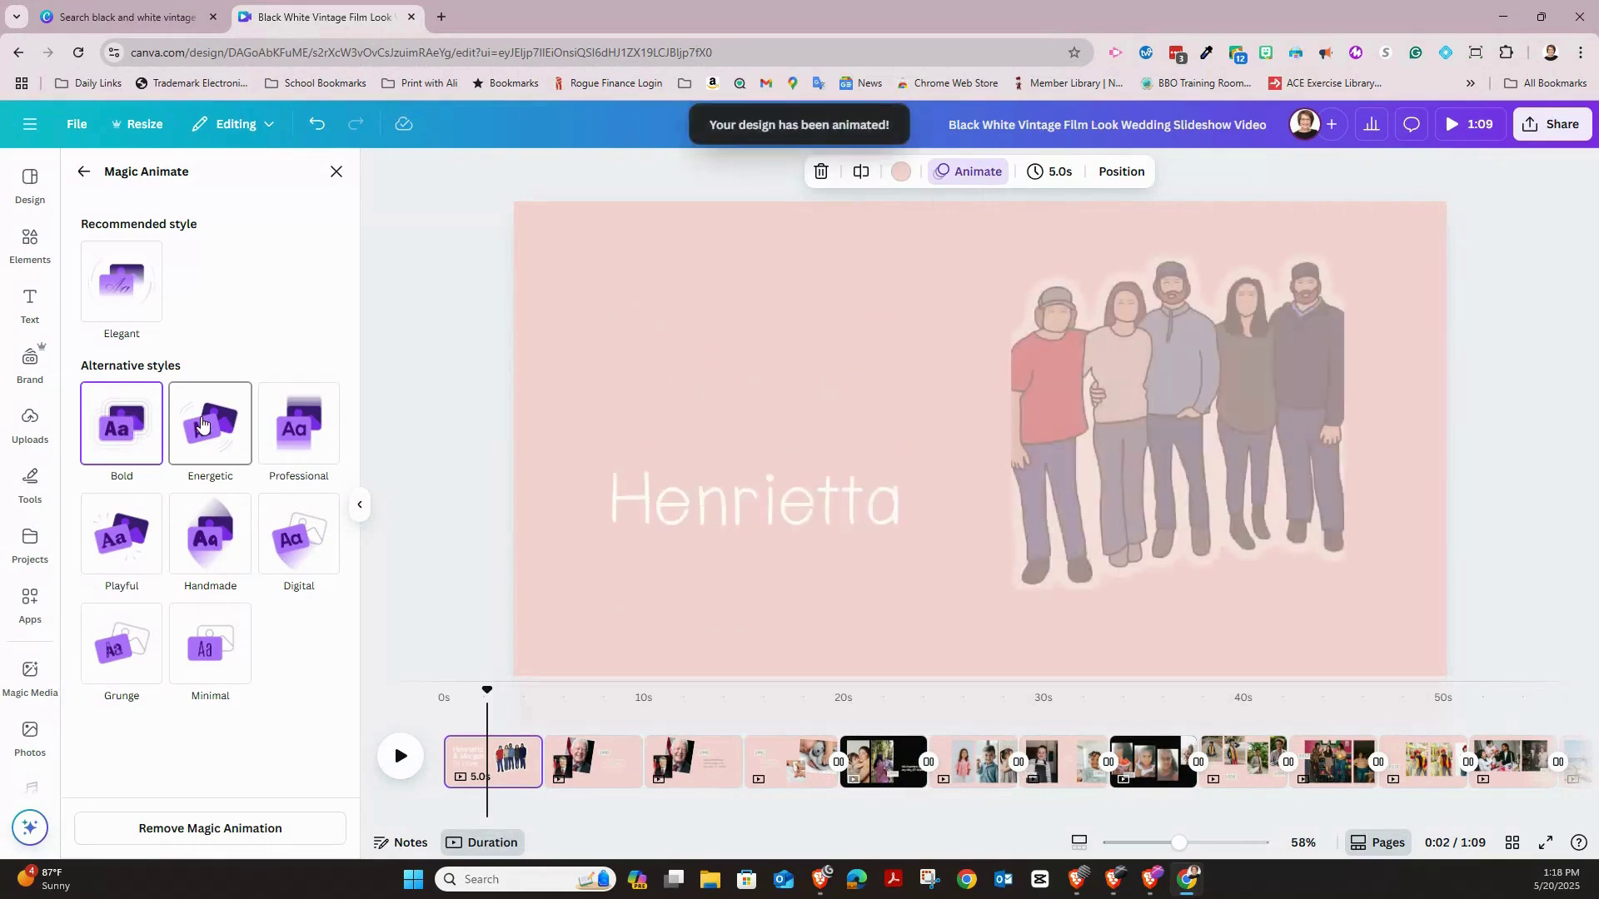
pyautogui.click(288, 429)
pyautogui.click(219, 558)
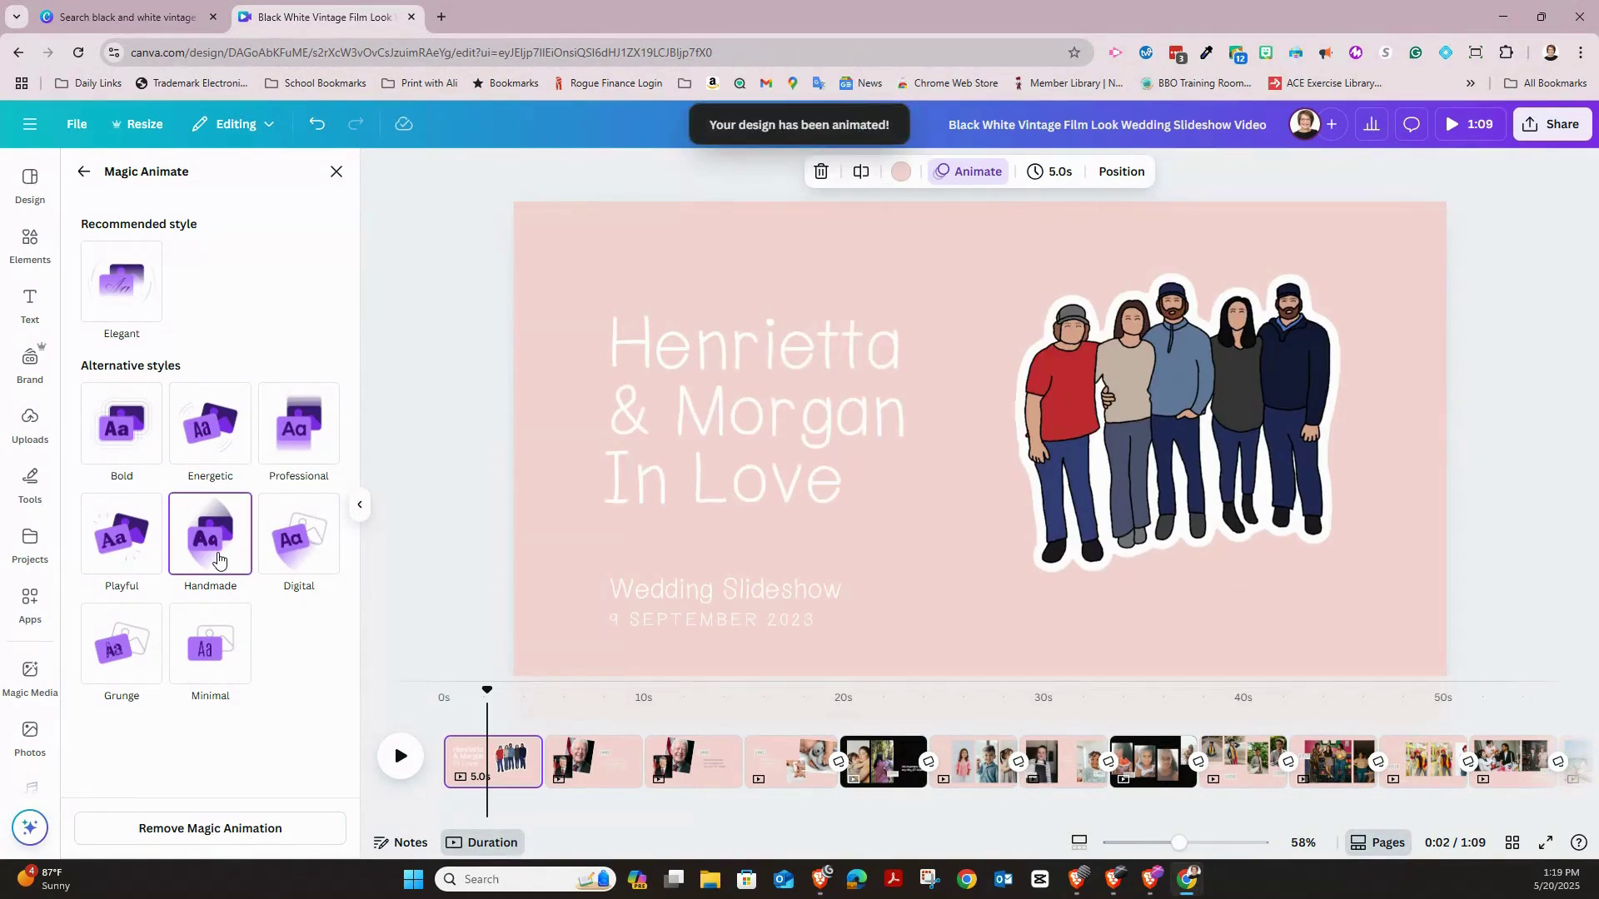
pyautogui.click(1482, 124)
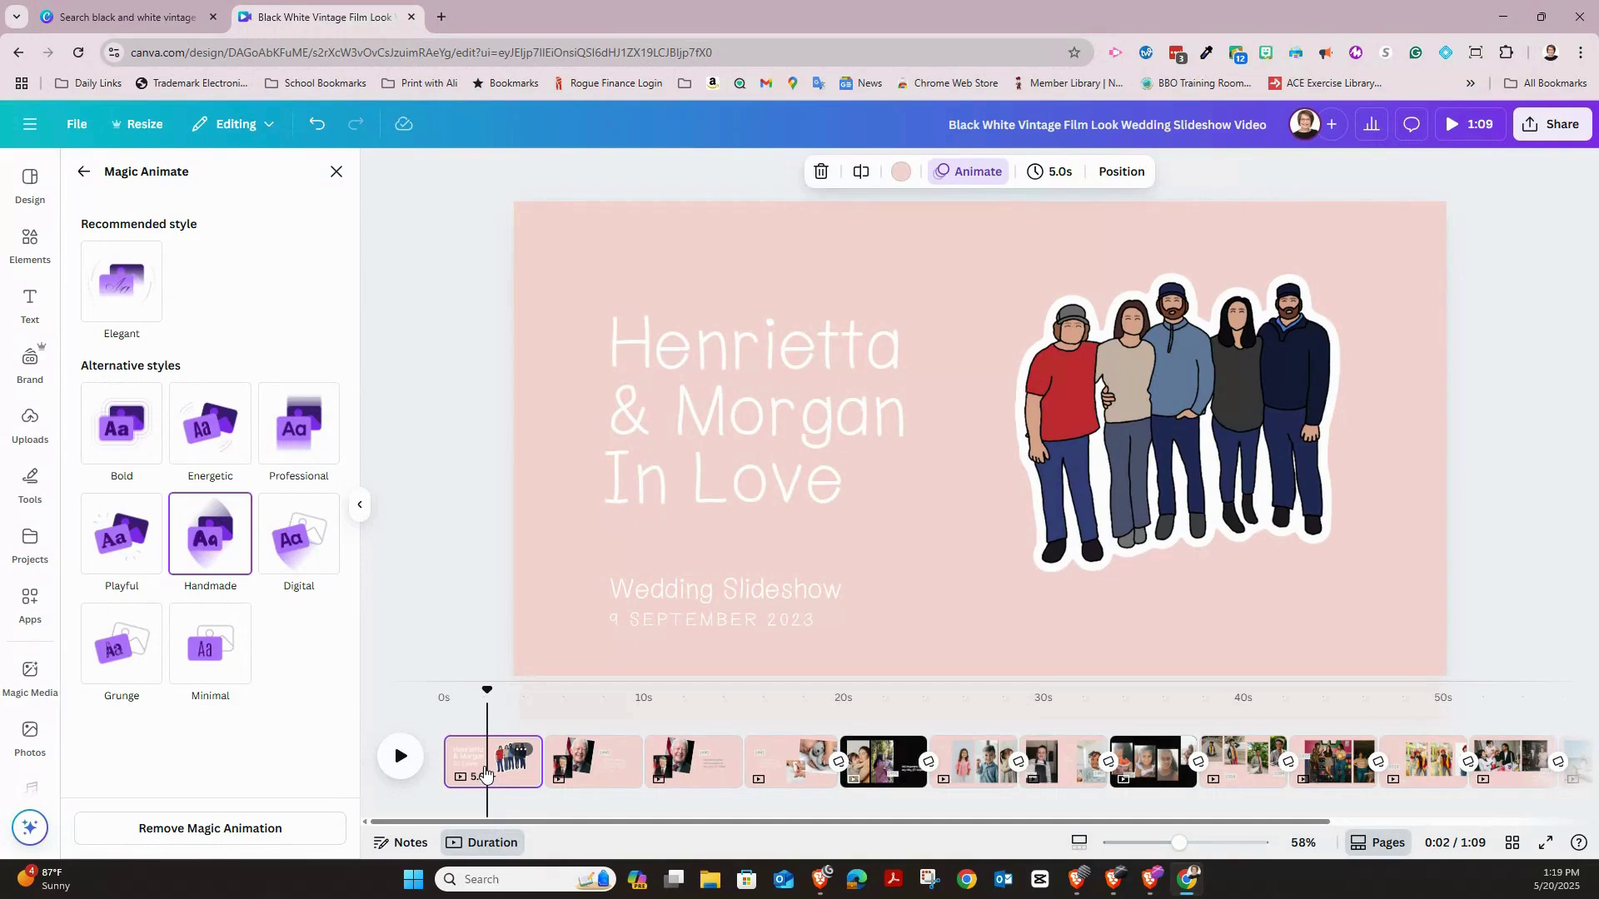
# Set the first page's duration to 6.5 seconds
pyautogui.click(1057, 175)
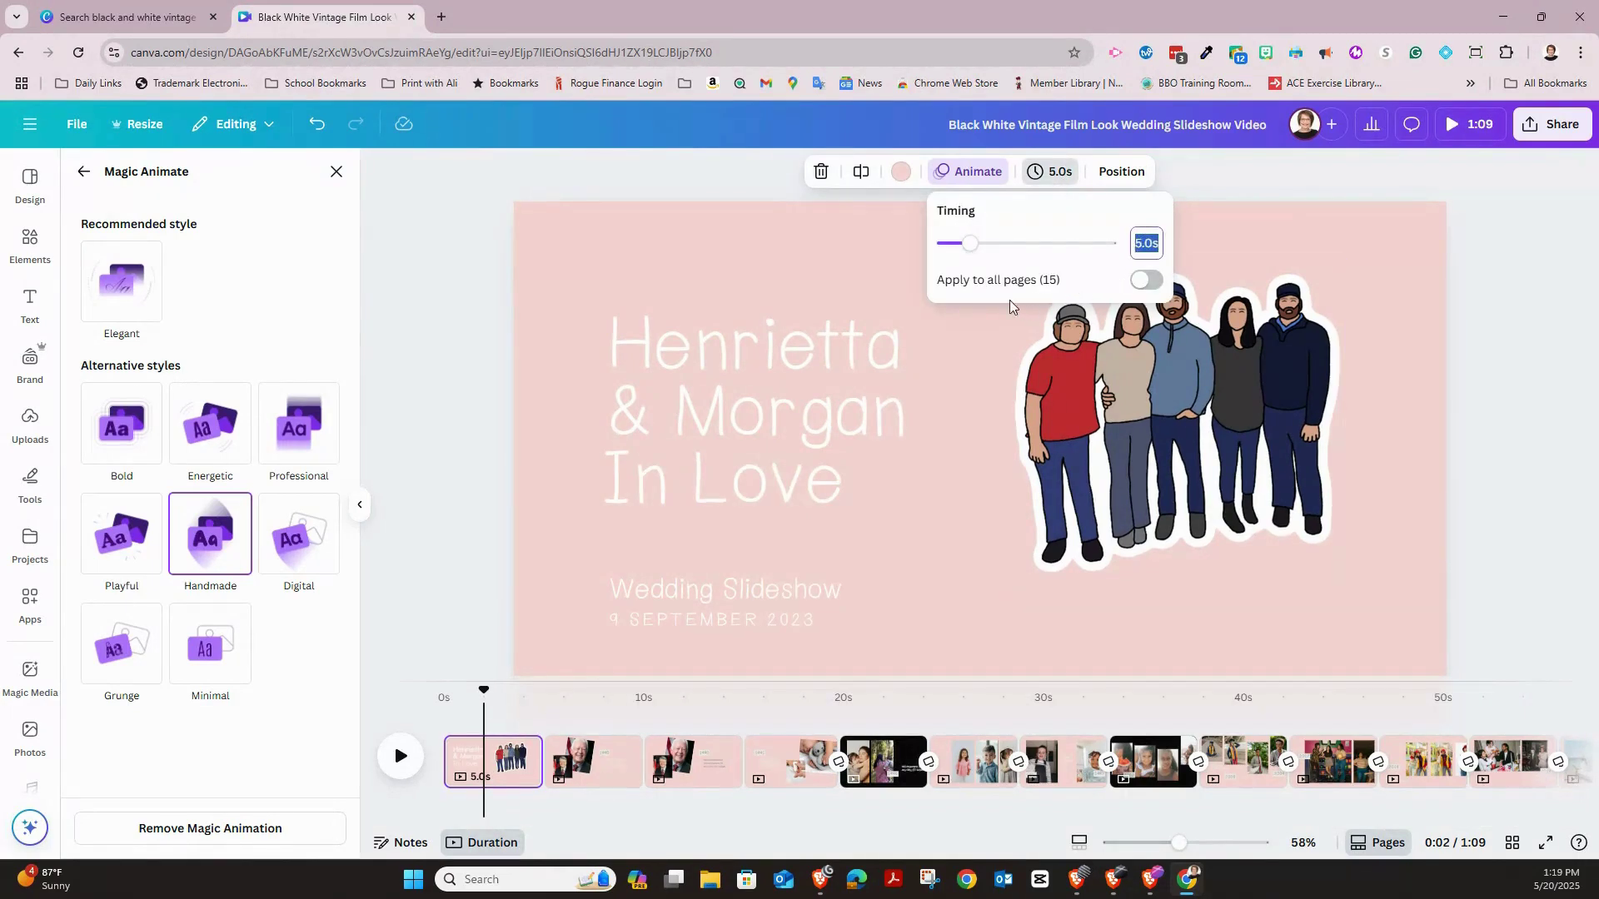
pyautogui.moveTo(975, 247)
pyautogui.mouseDown()
pyautogui.moveTo(958, 244)
pyautogui.moveTo(979, 244)
pyautogui.mouseUp()
pyautogui.click(1141, 244)
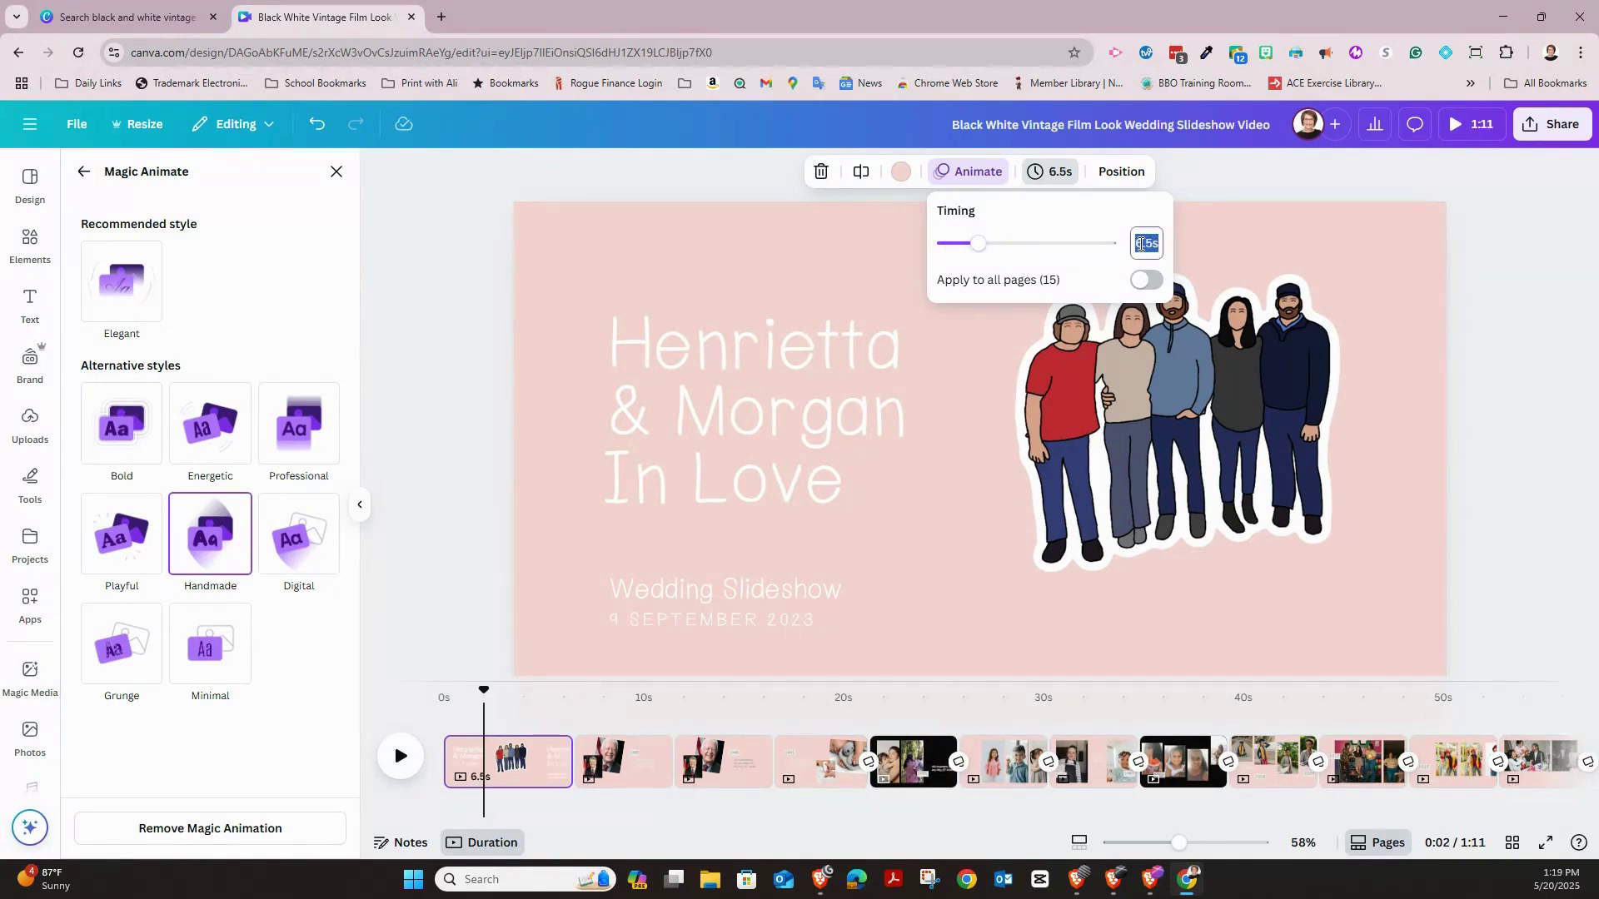
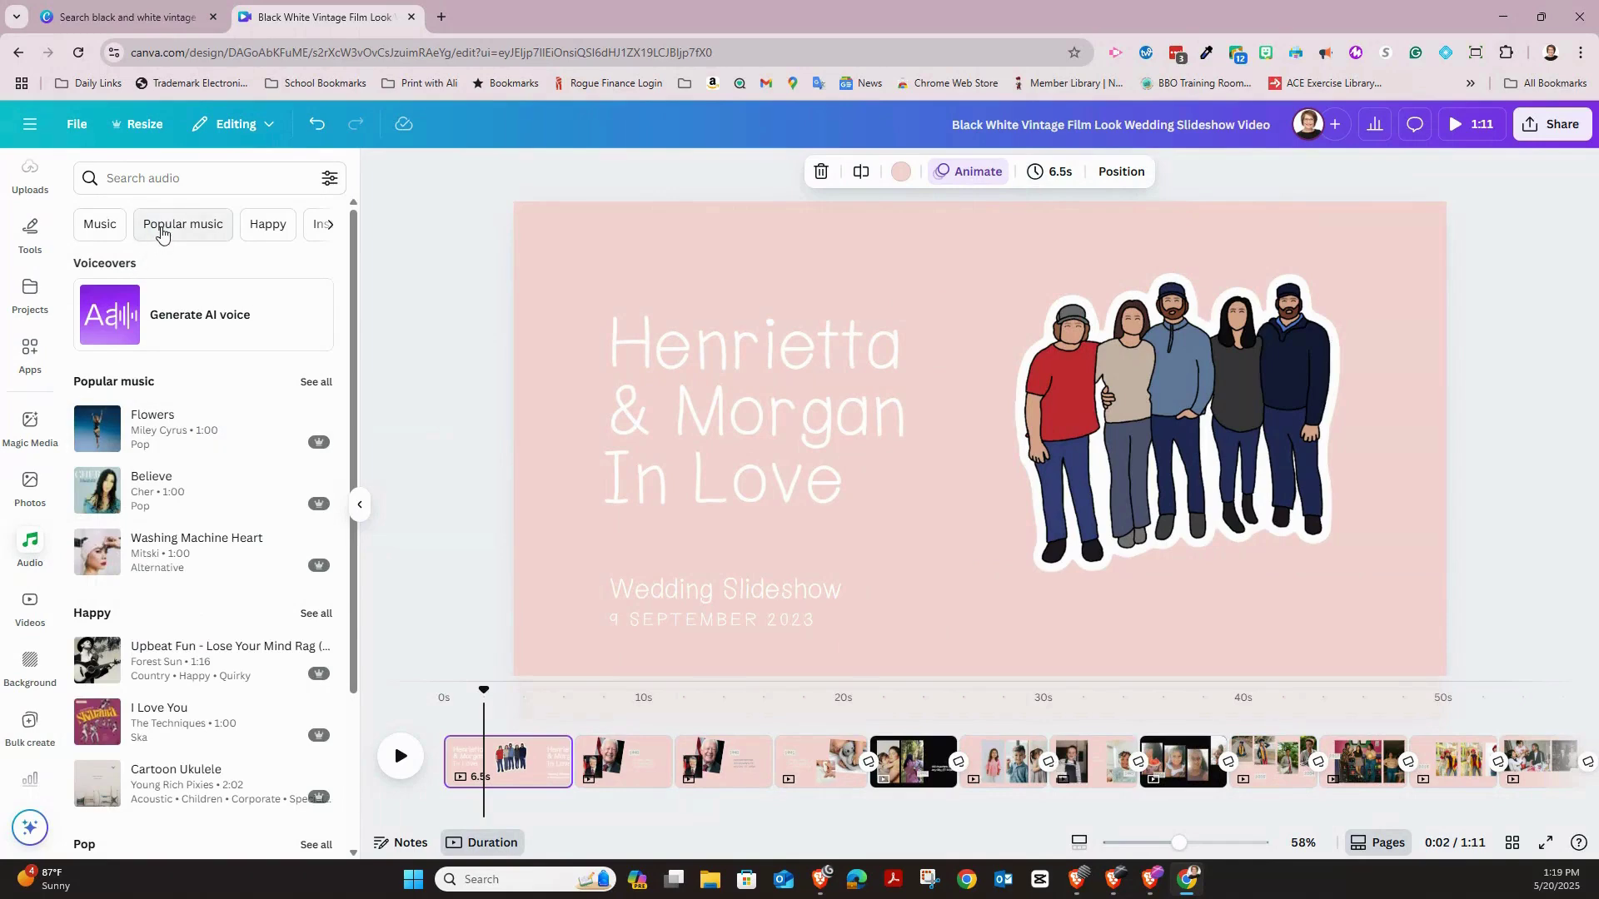
# Browse the audio library's Happy and Happy childrens tunes categories for a suitable background track
pyautogui.click(267, 226)
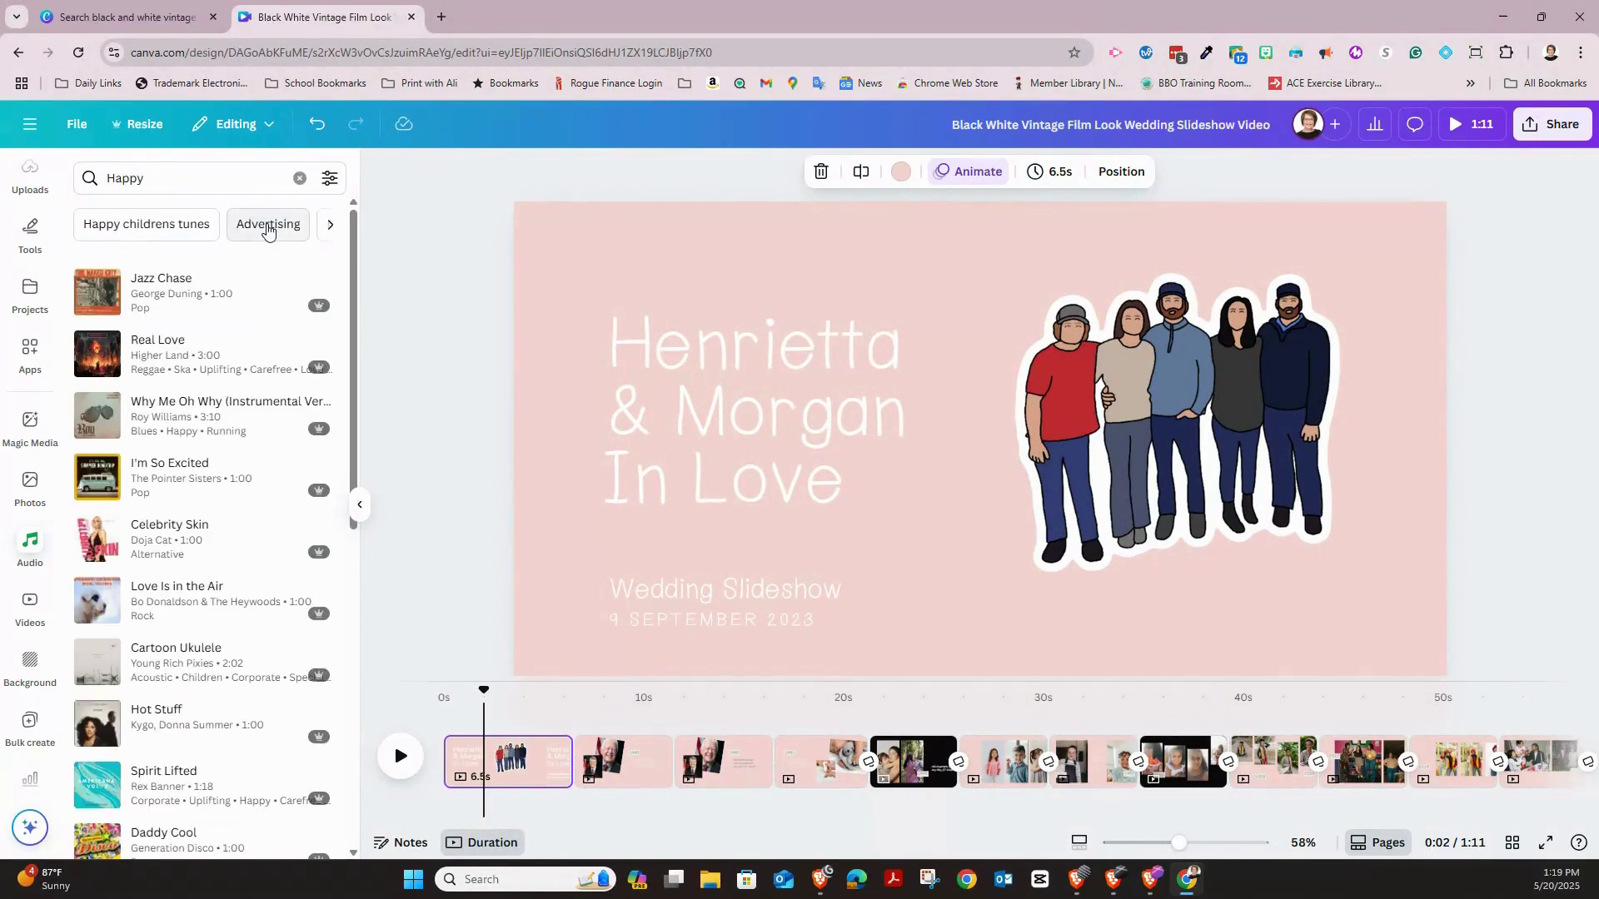
pyautogui.scroll(-3, 190, 557)
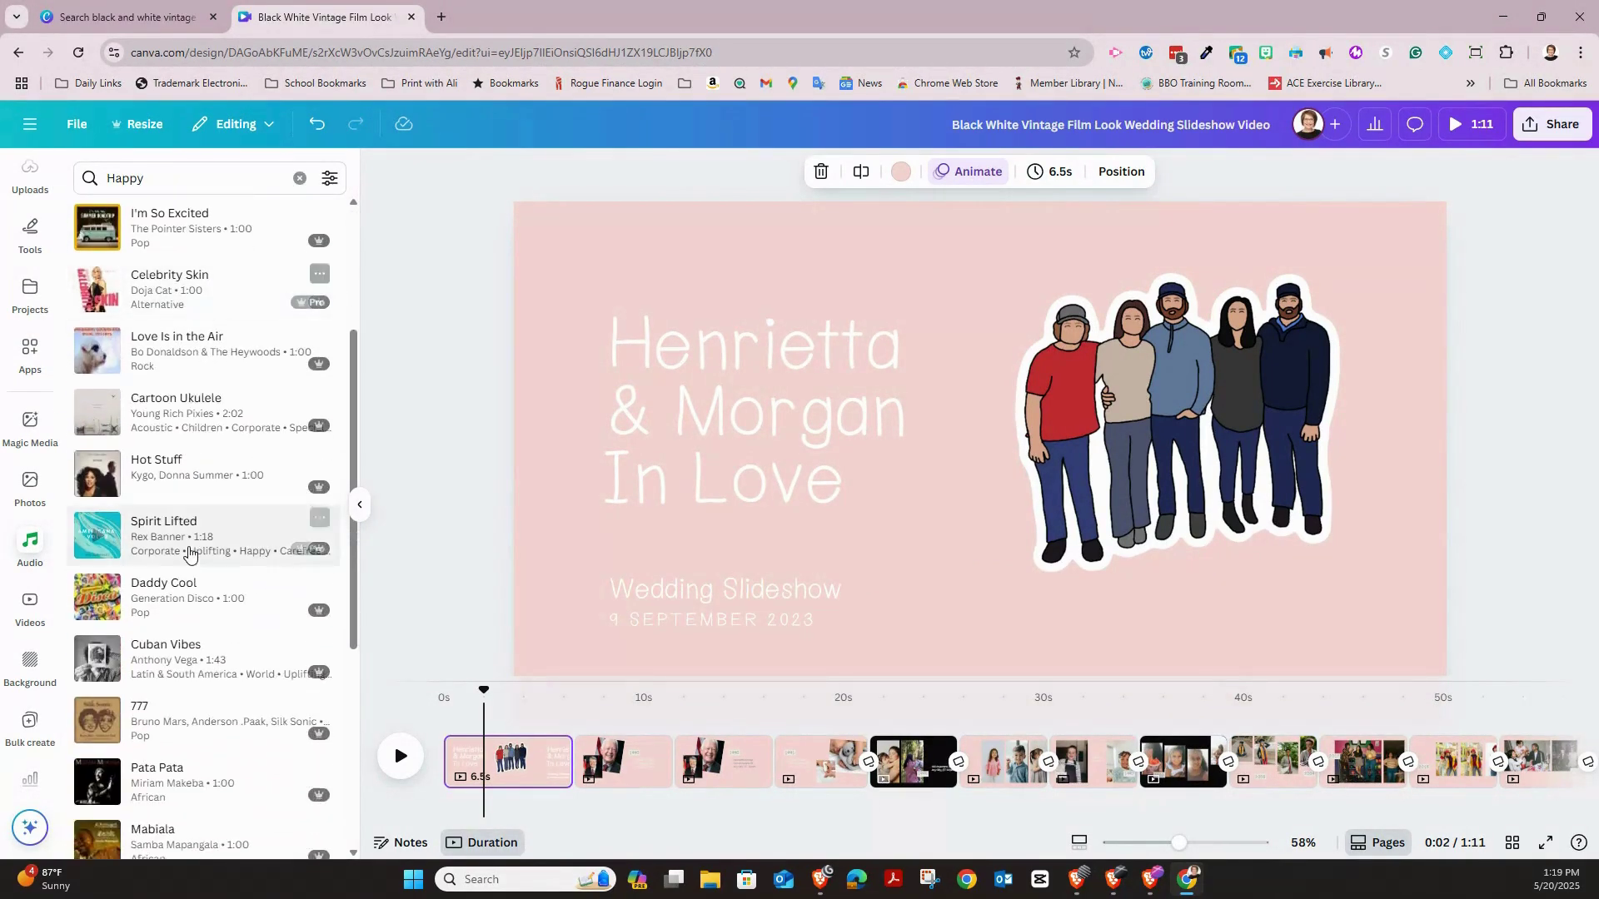
pyautogui.scroll(-10, 190, 551)
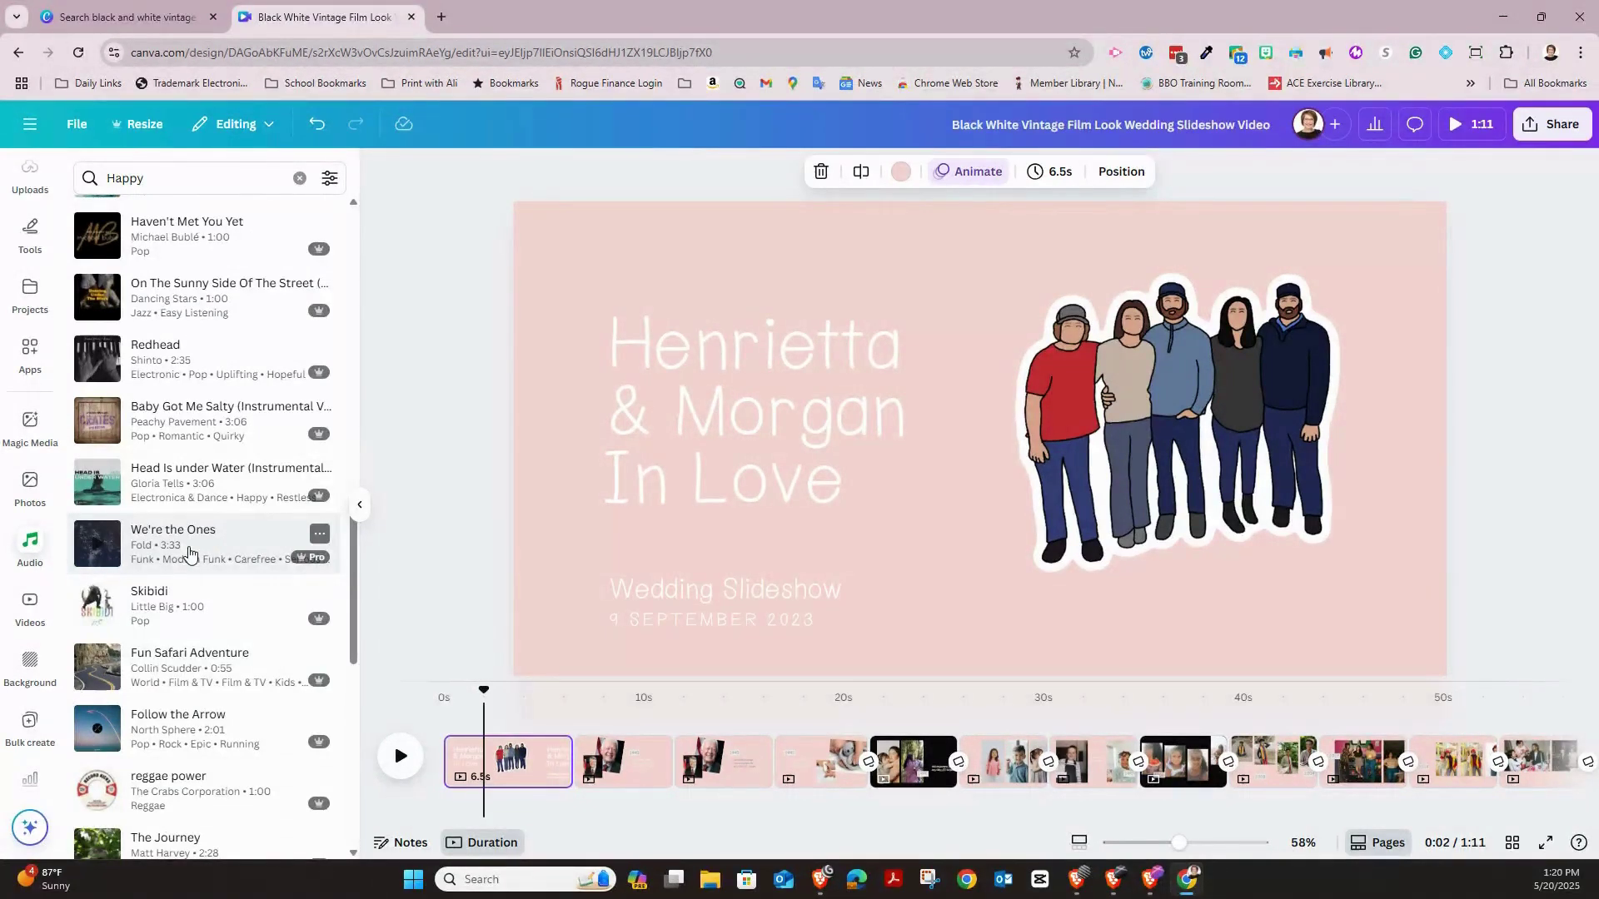
pyautogui.scroll(15, 190, 552)
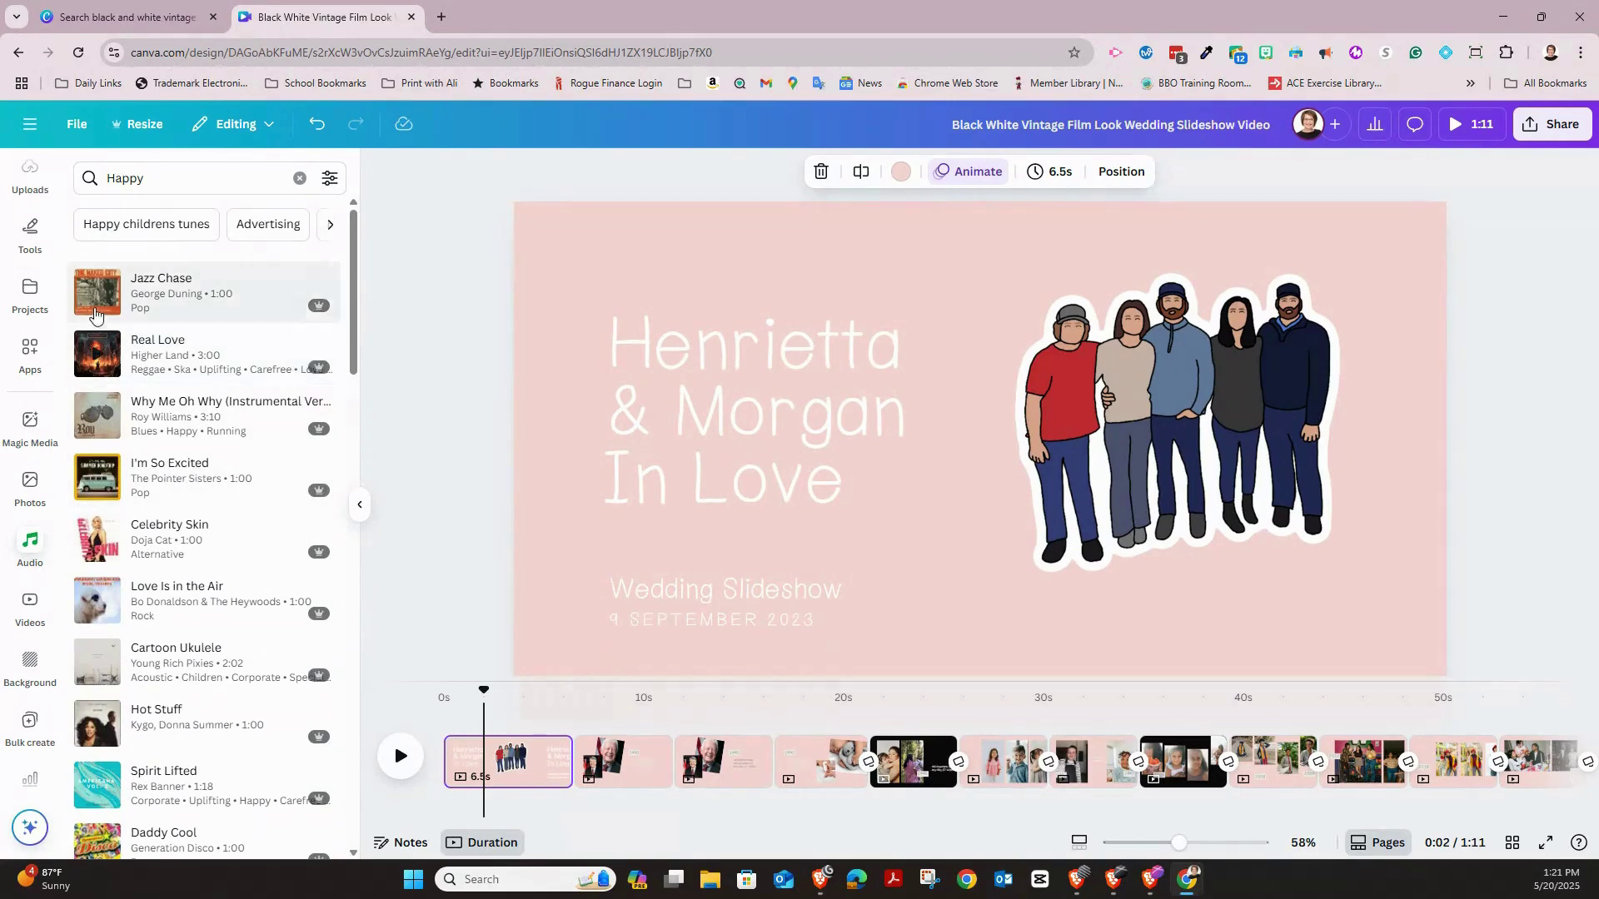
pyautogui.click(138, 231)
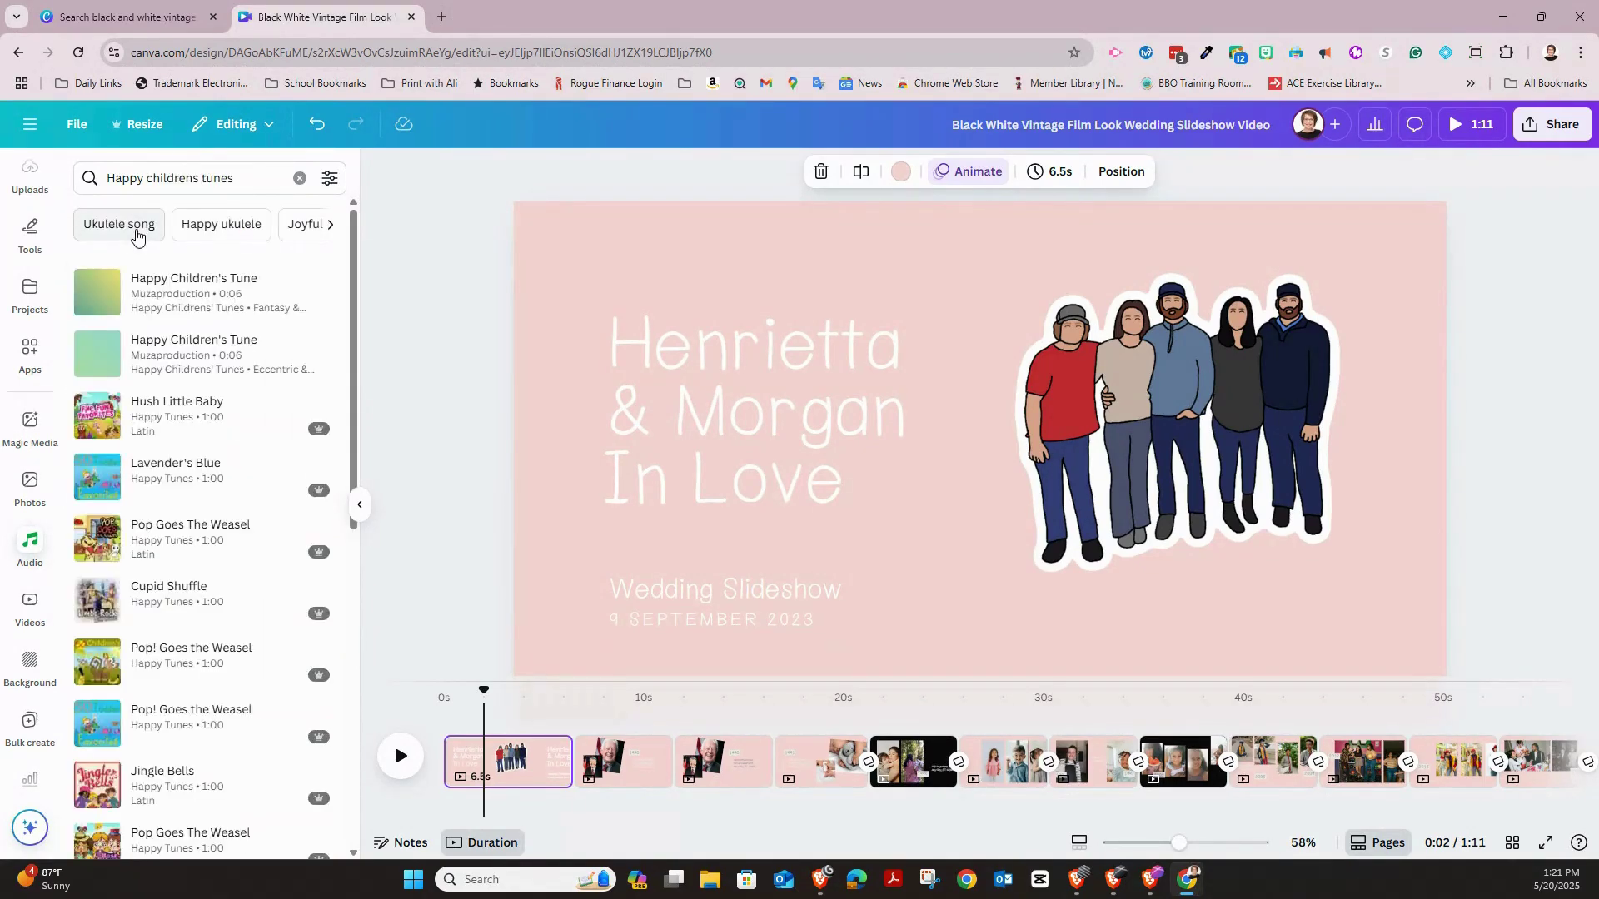
pyautogui.scroll(-6, 168, 425)
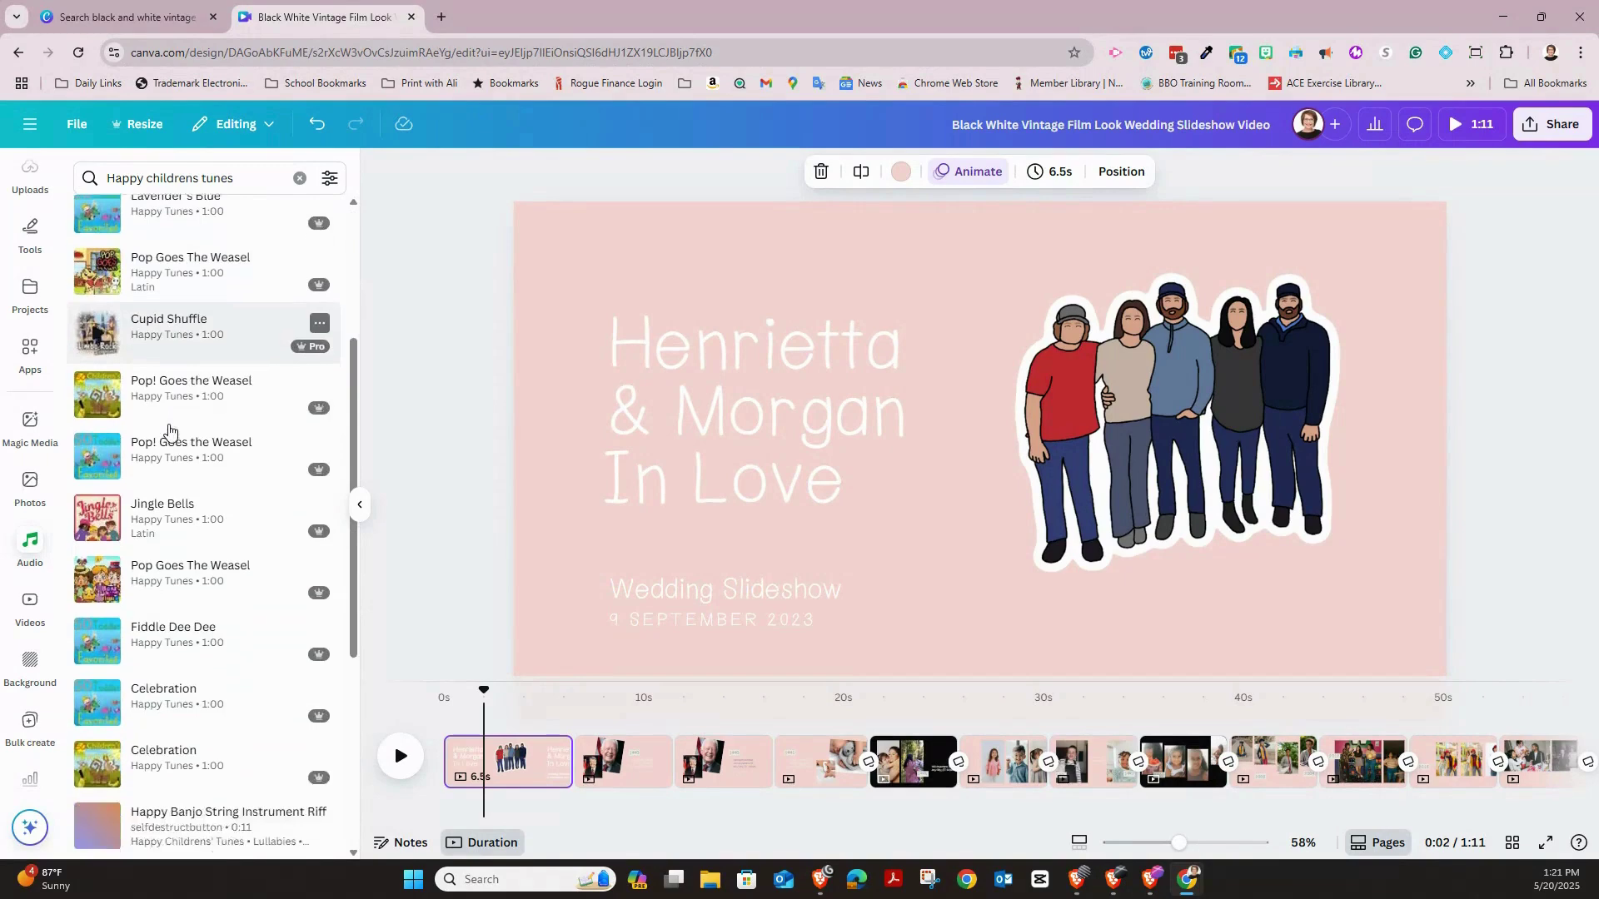
pyautogui.scroll(-7, 169, 432)
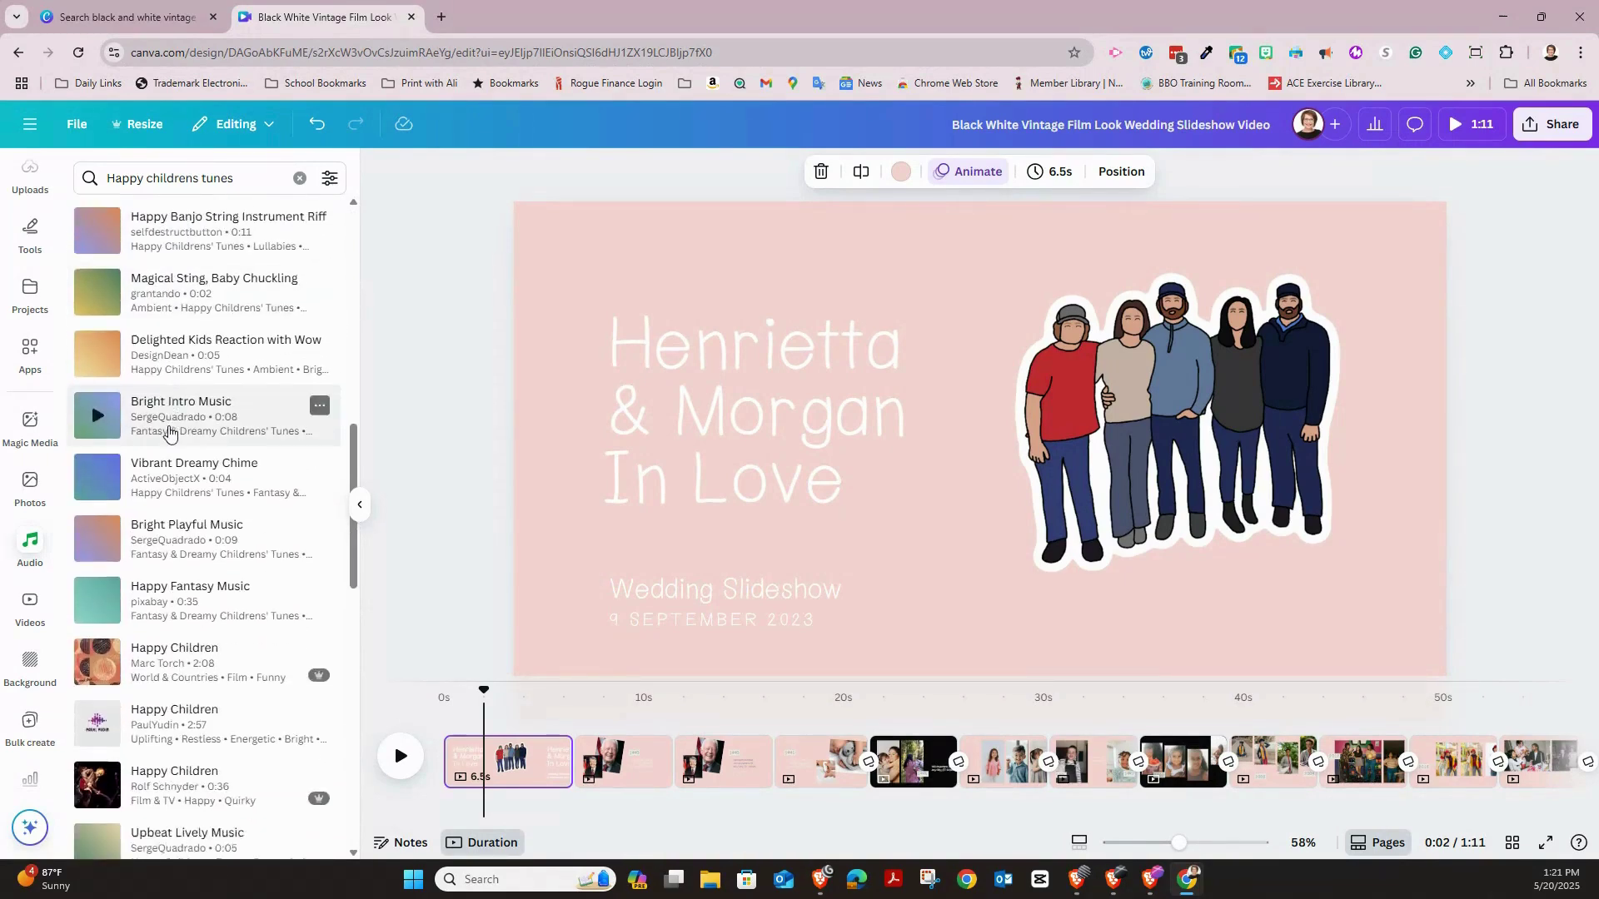
pyautogui.scroll(-4, 235, 566)
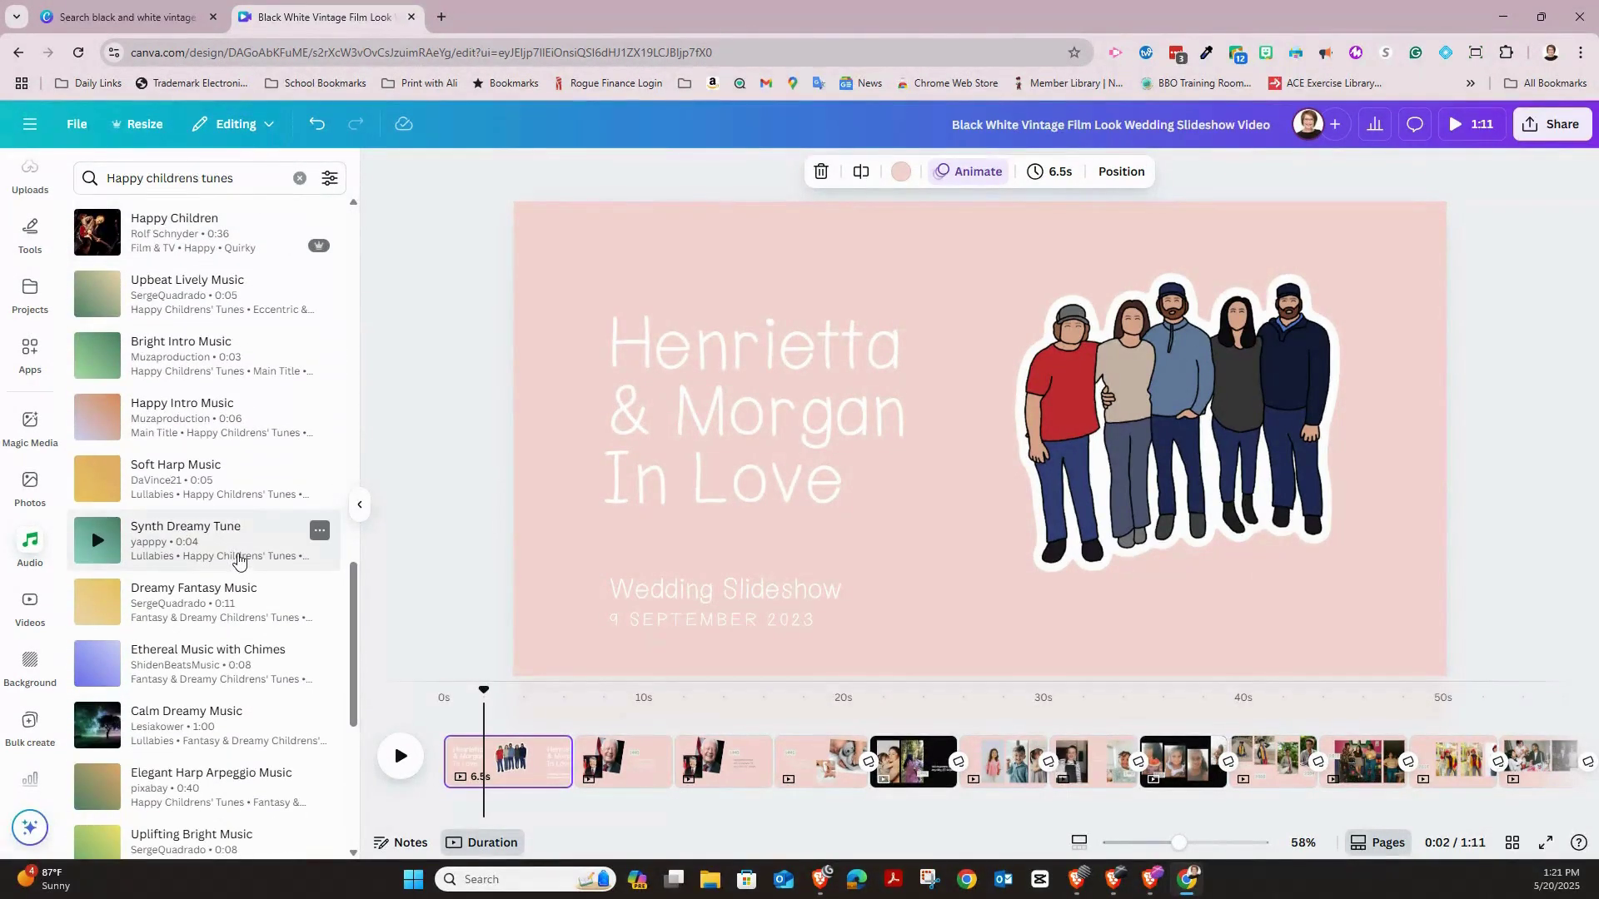
pyautogui.scroll(17, 236, 549)
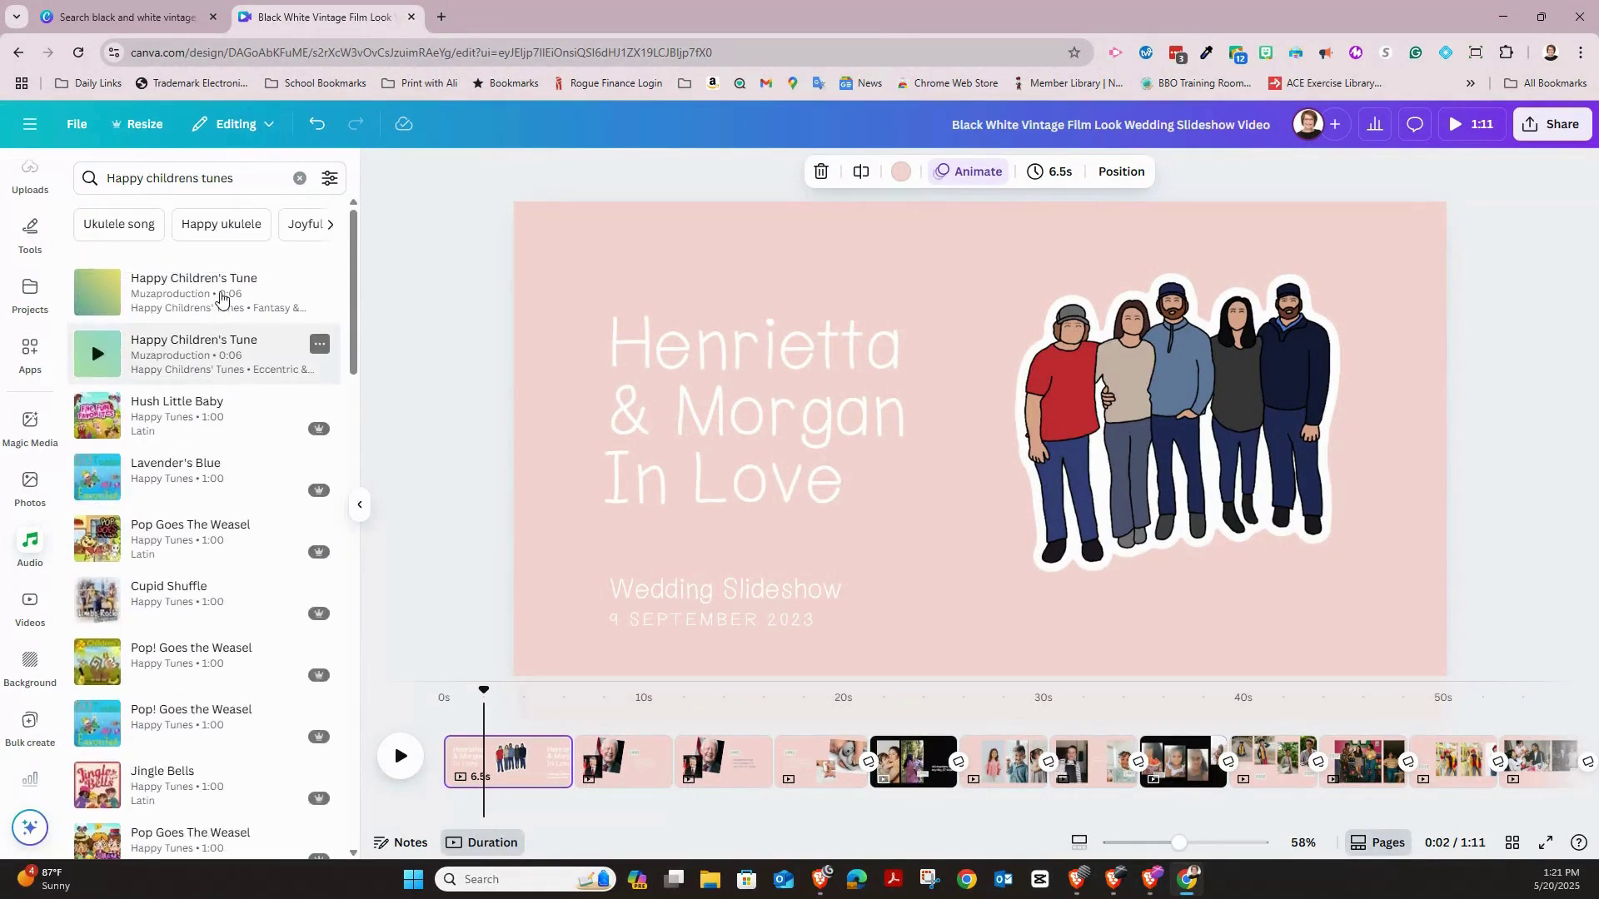
# Add the Happy Ukulele track from the Happy ukulele audio results and align its start with the beginning of the video
pyautogui.click(222, 224)
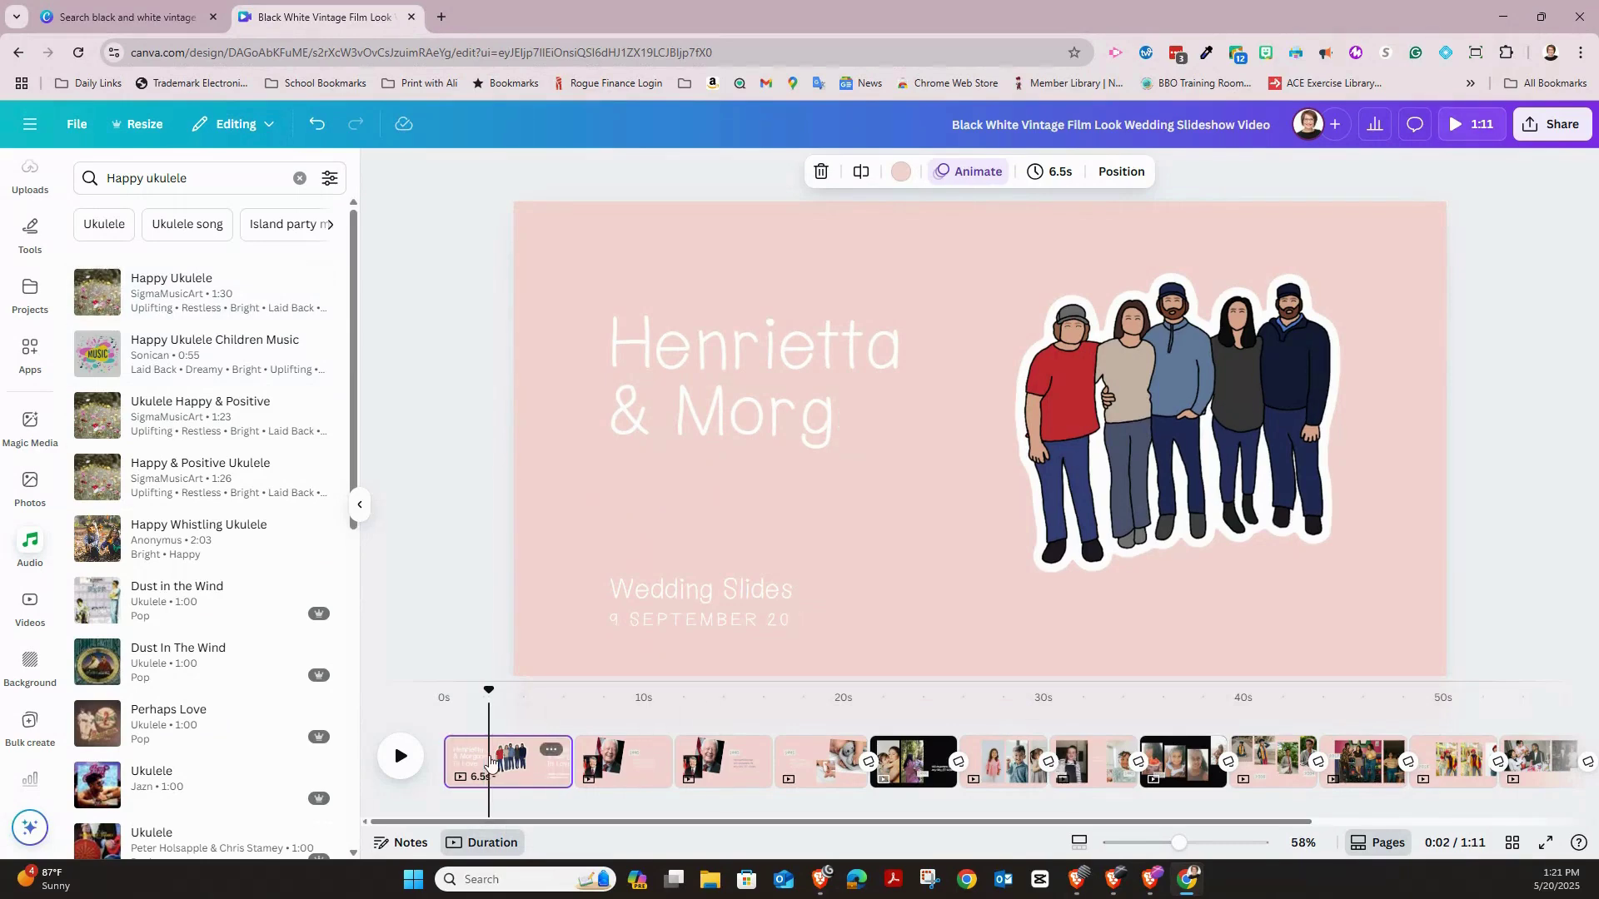
pyautogui.click(158, 302)
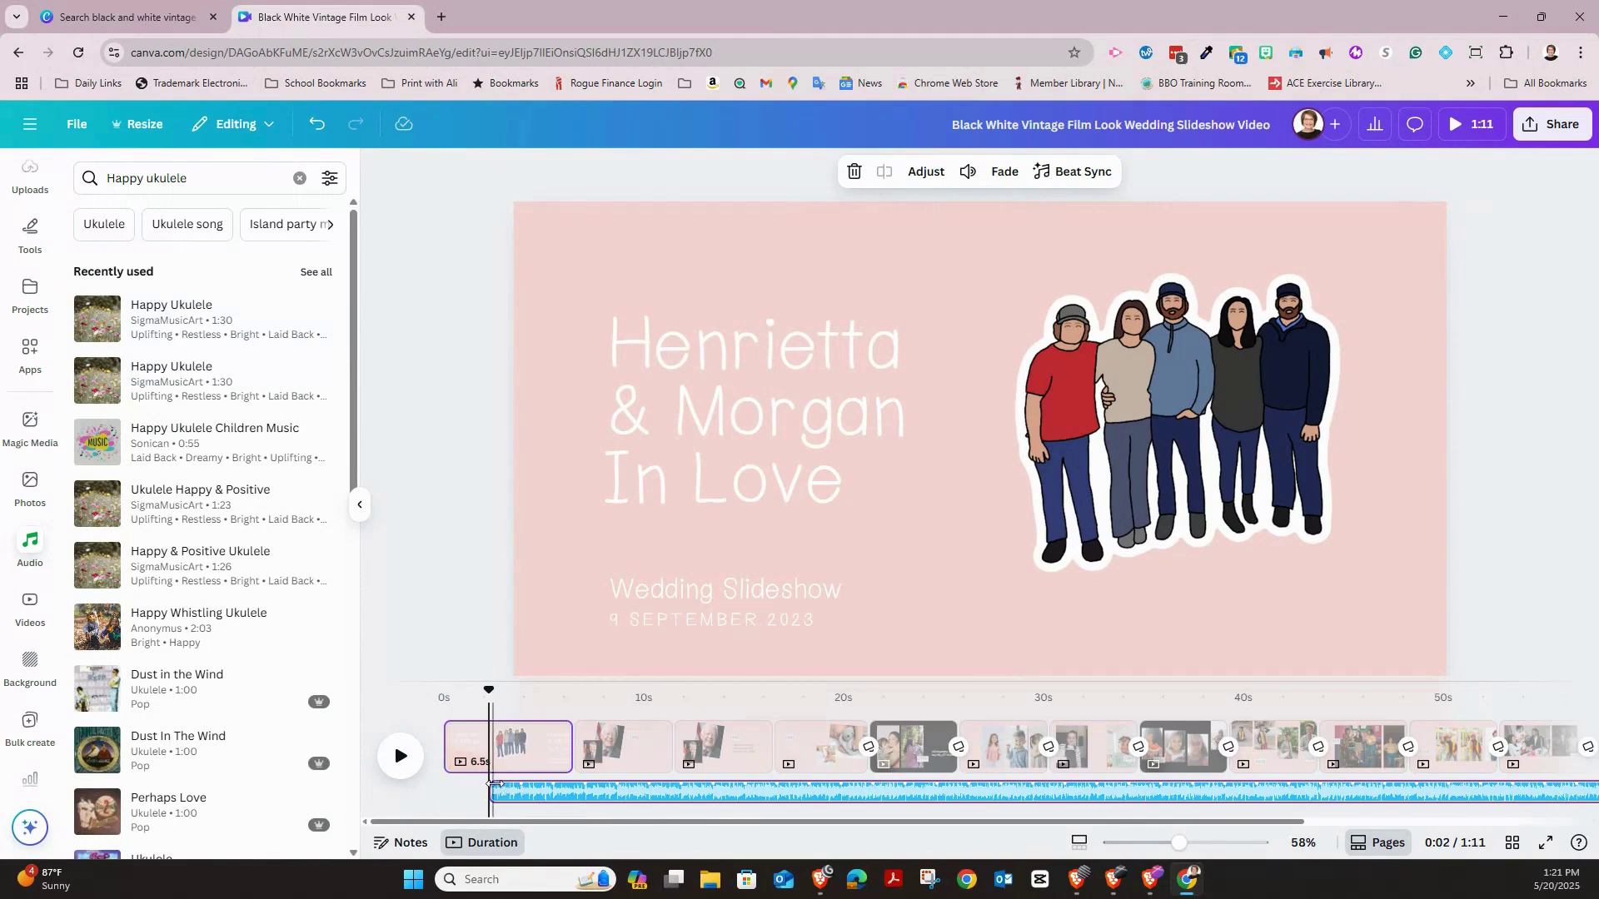
pyautogui.moveTo(712, 795); pyautogui.dragTo(661, 798)
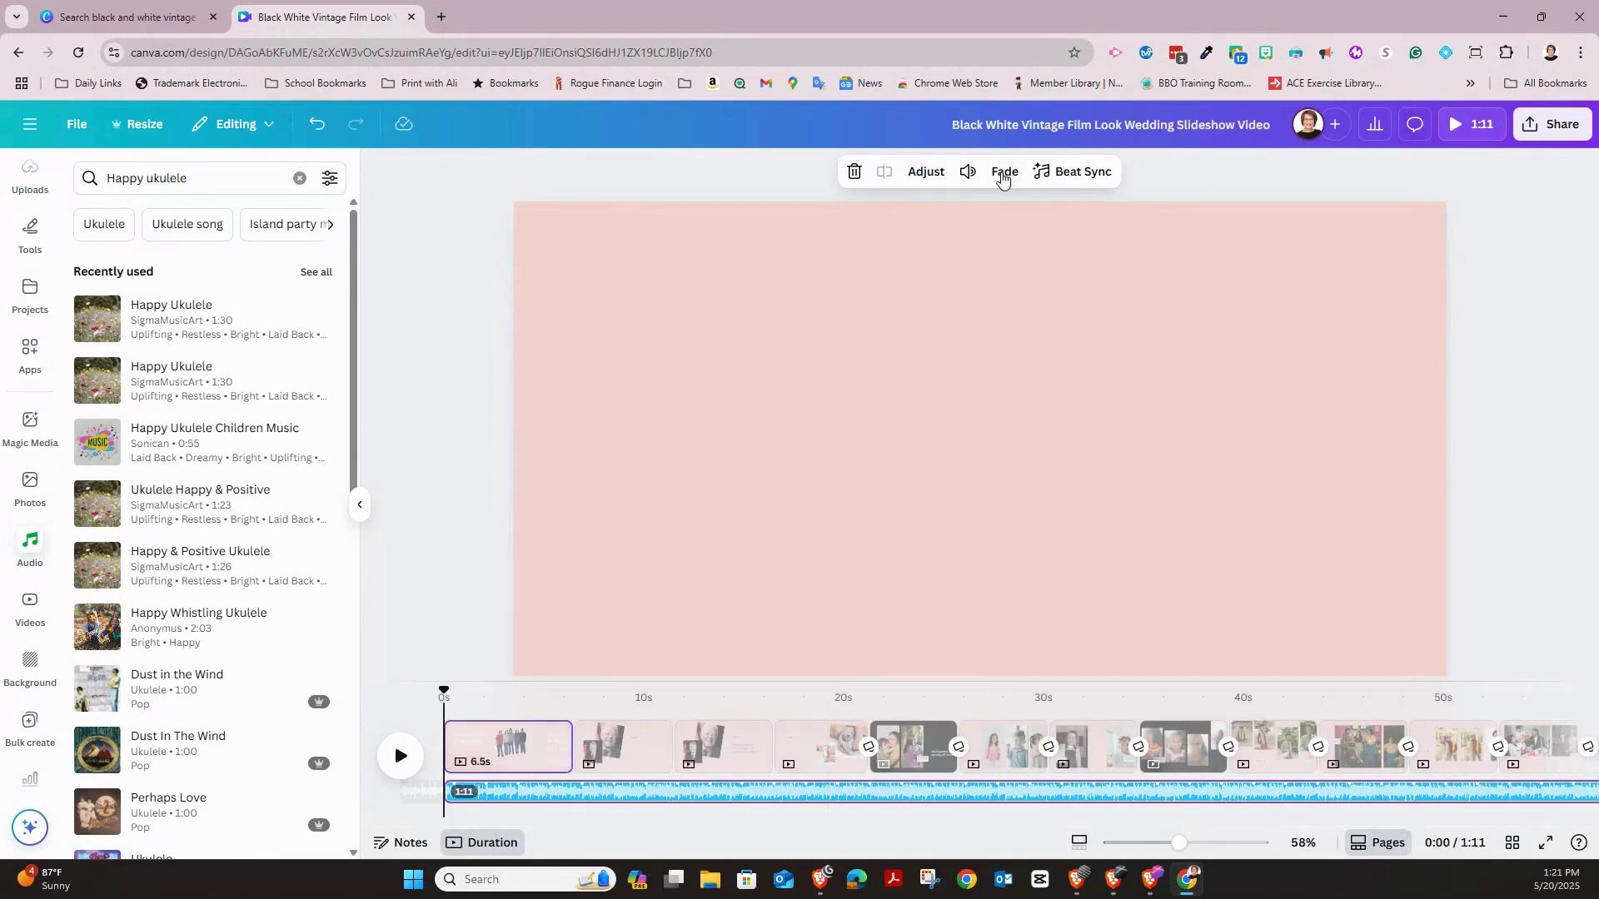
# Sync the pages and elements to the music with Beat Sync and preview the opening of the video
pyautogui.click(1067, 181)
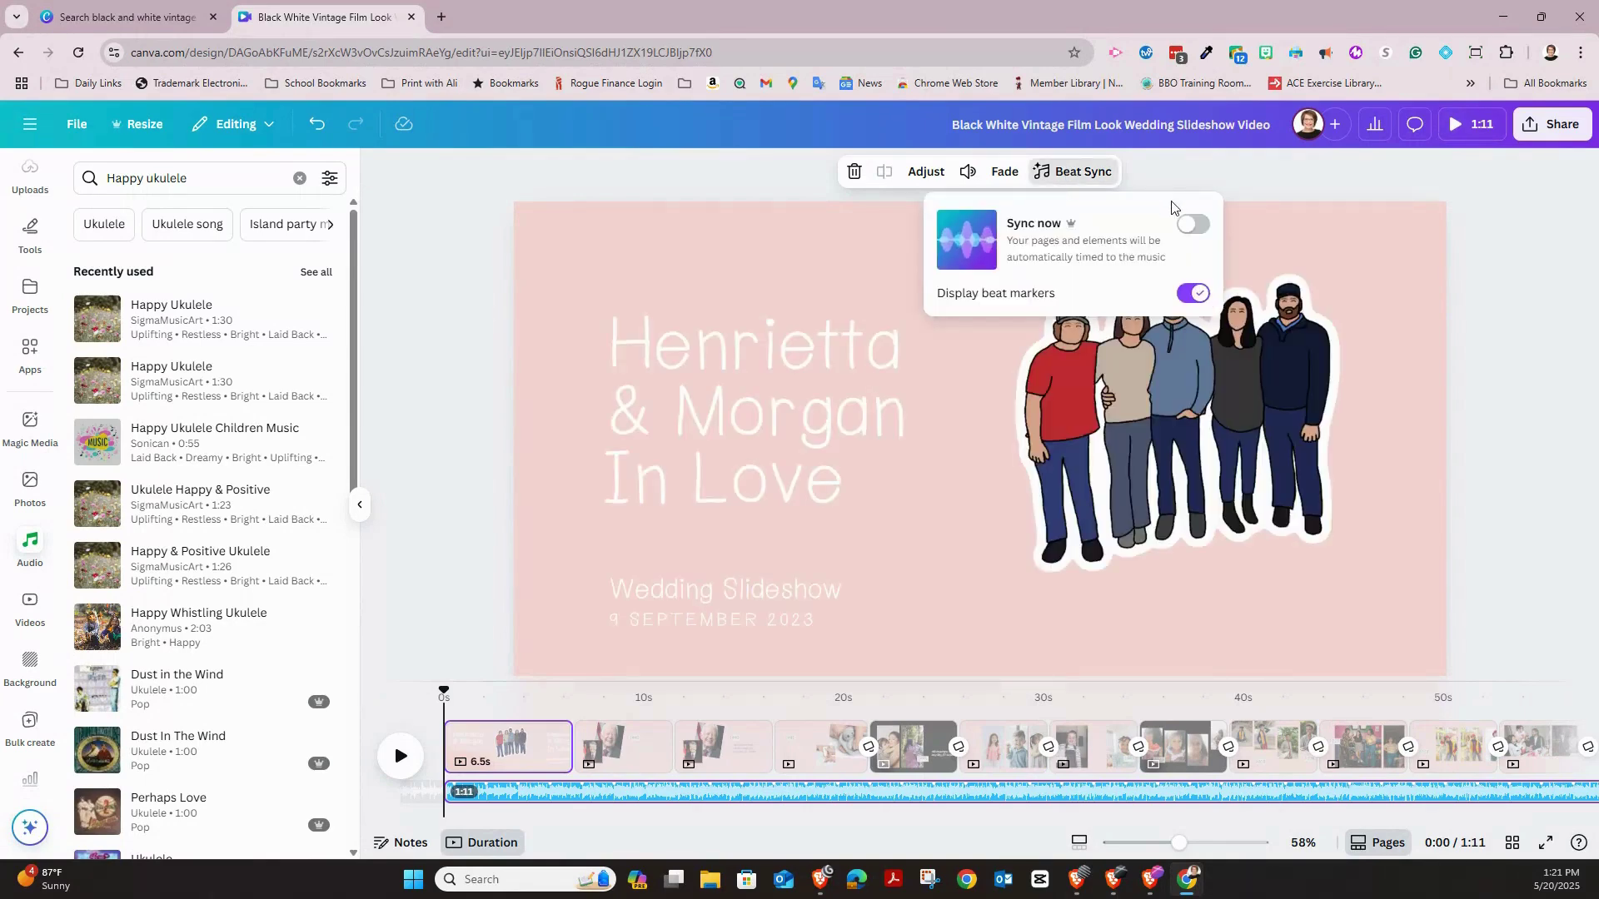
pyautogui.click(1192, 226)
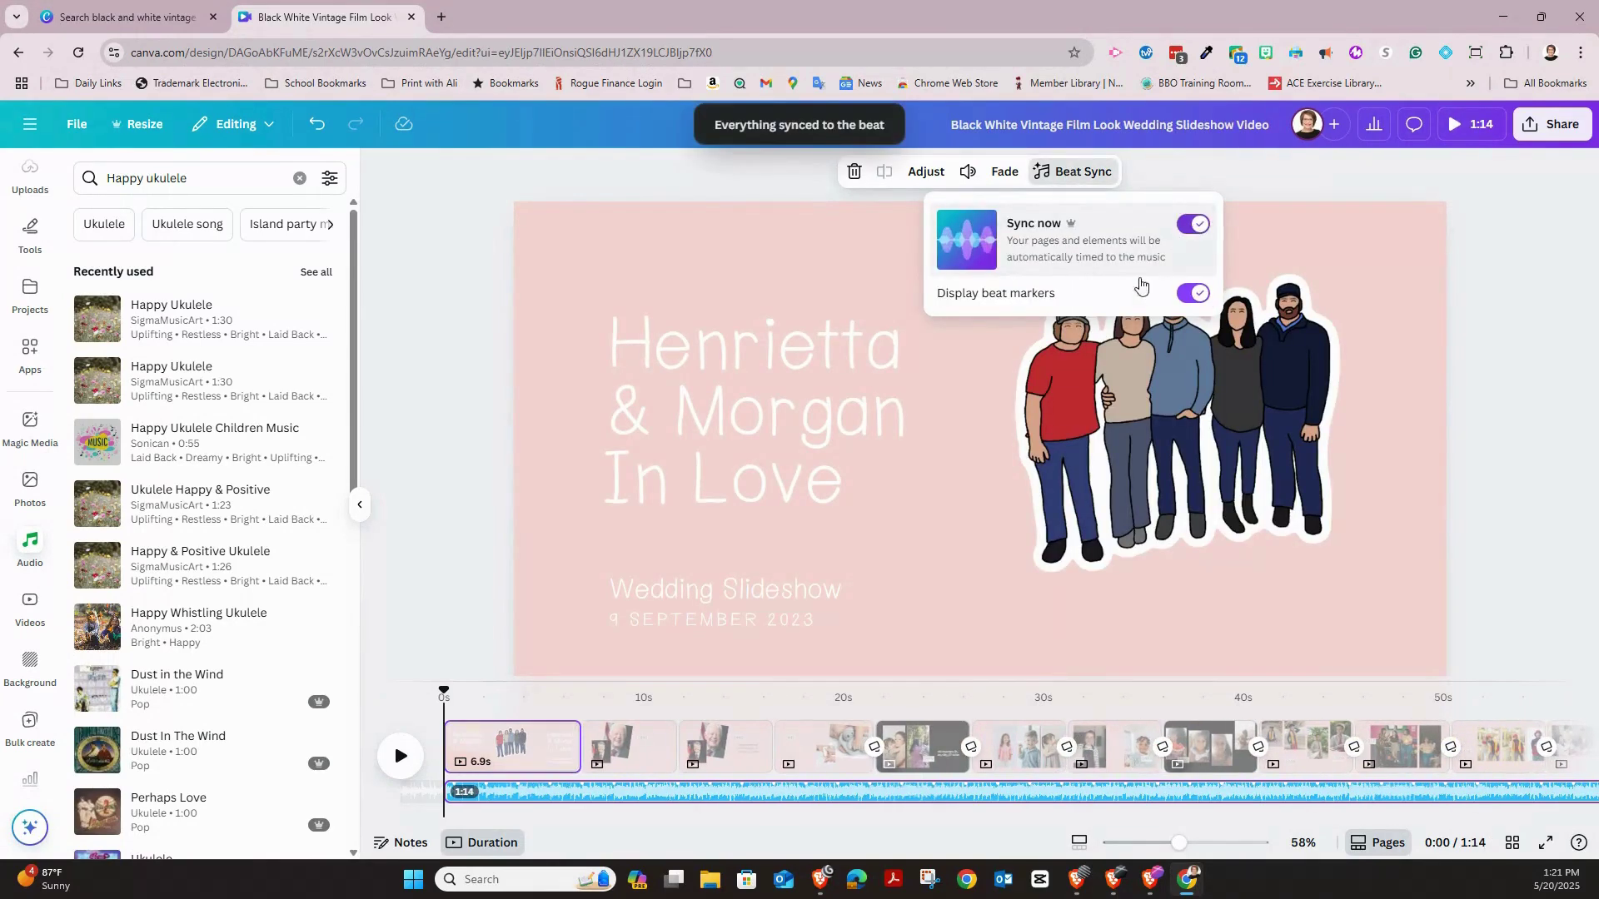
pyautogui.click(401, 755)
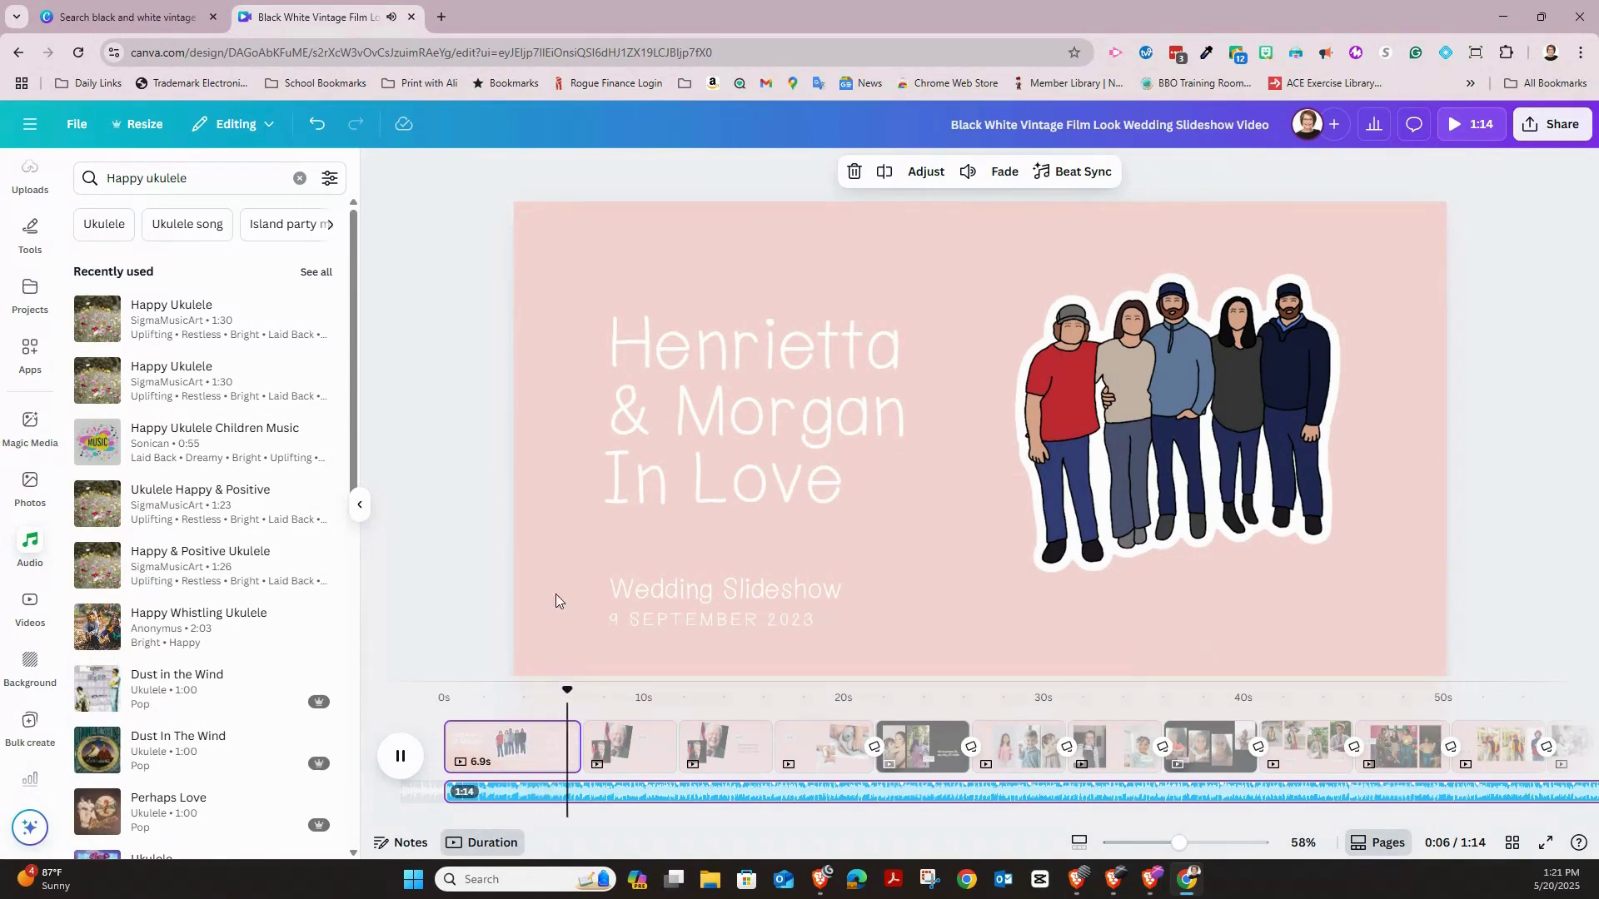
pyautogui.click(401, 755)
# Add three blank pages at the end of the video
pyautogui.hscroll(5, 916, 749)
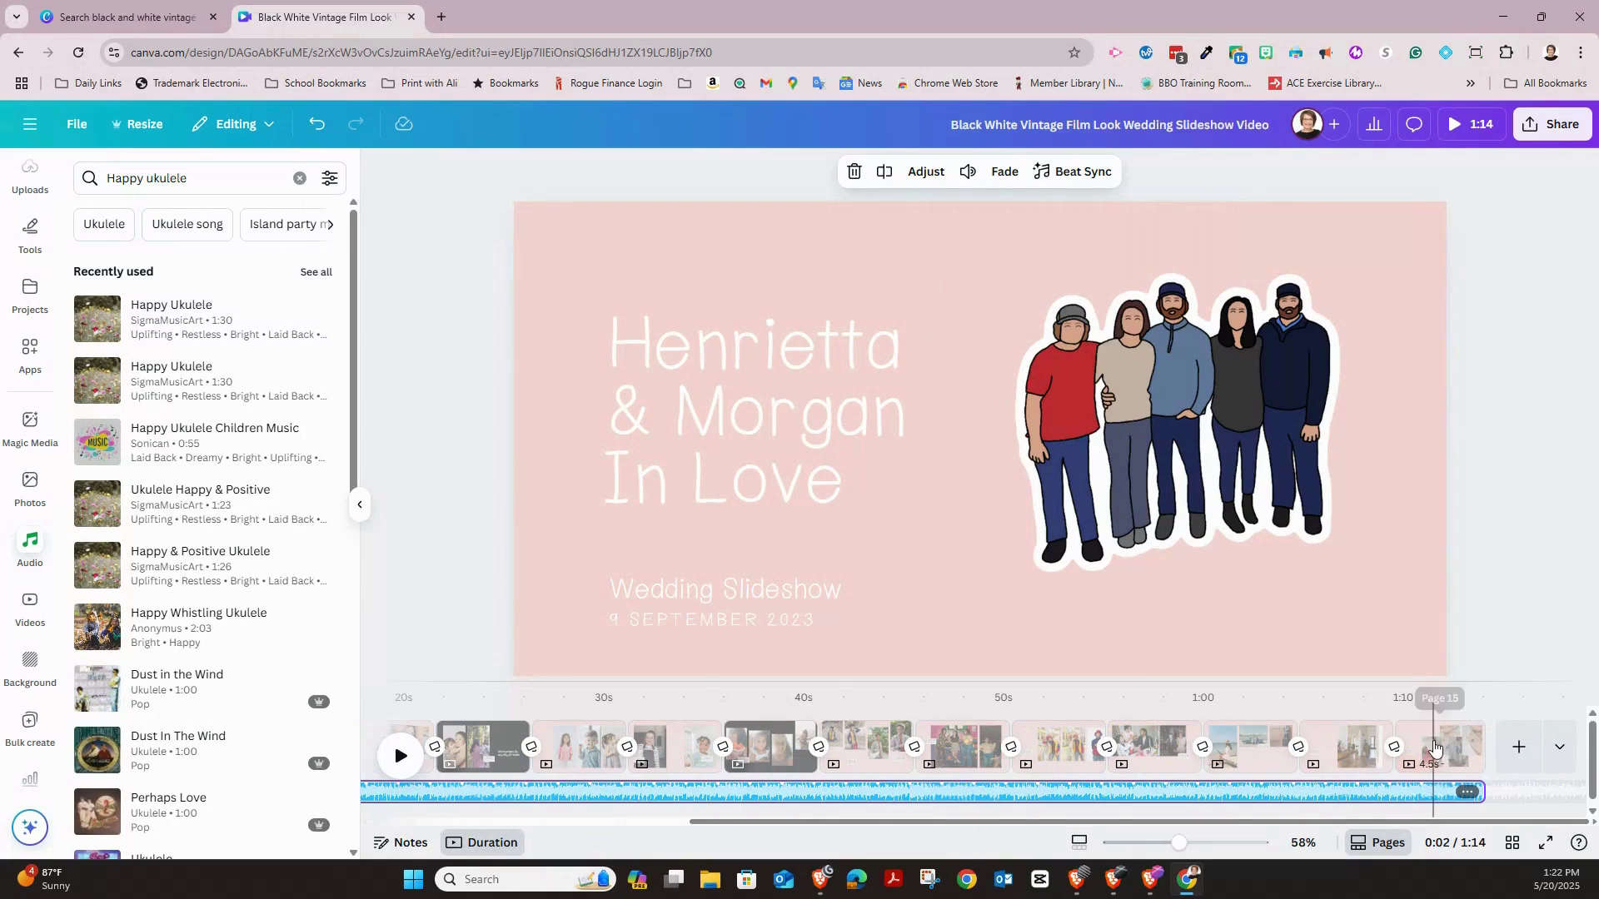
pyautogui.click(1524, 748)
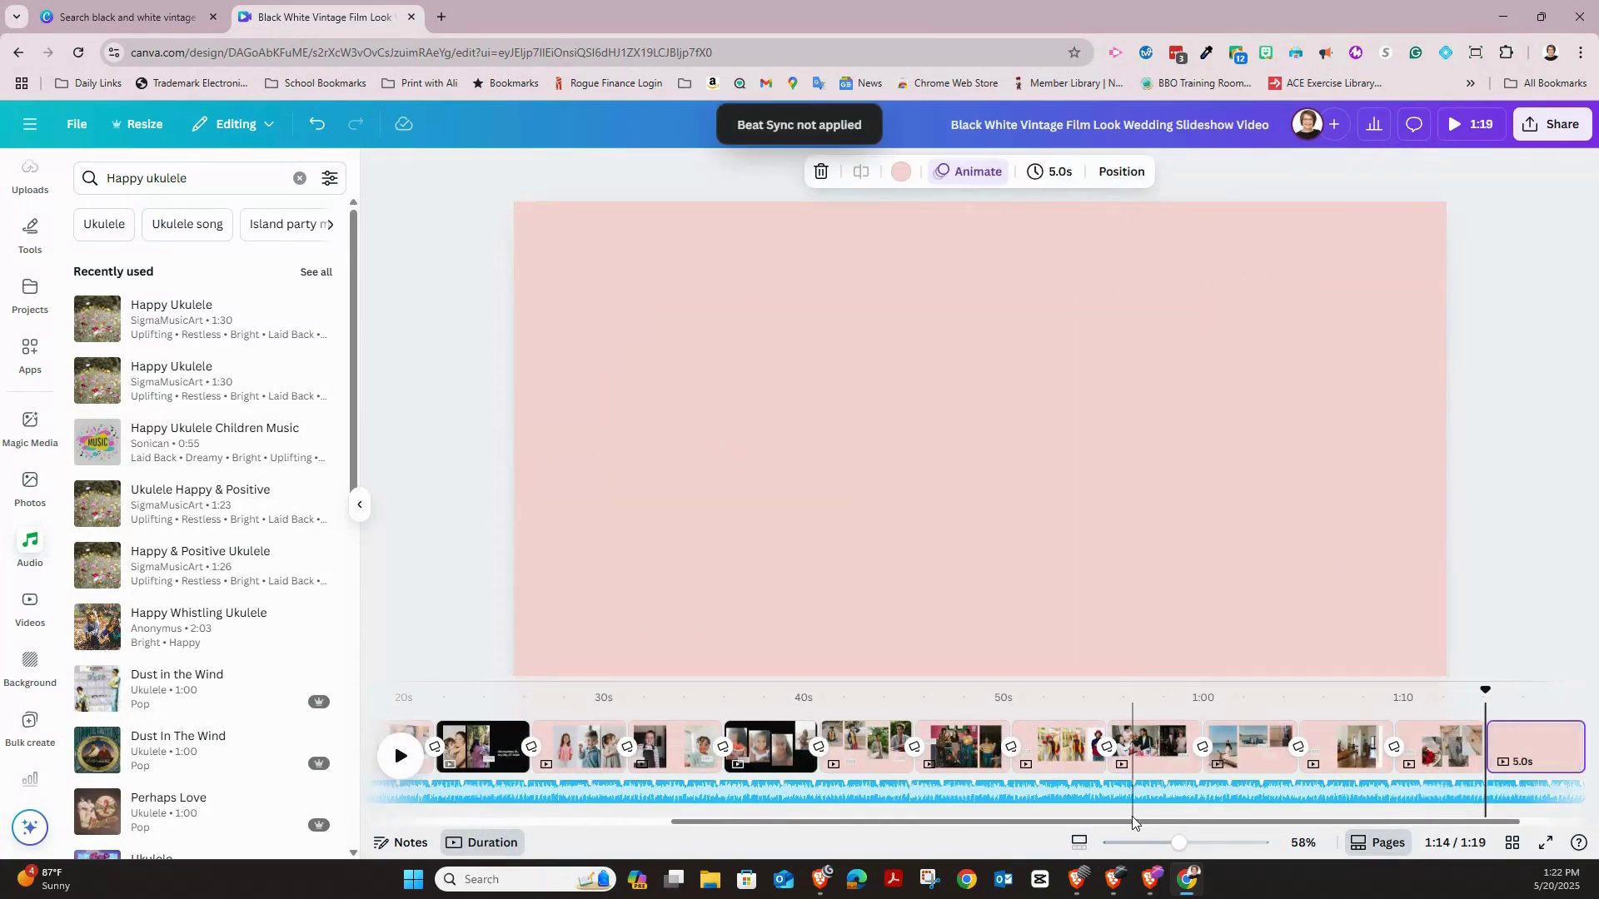
pyautogui.hscroll(2, 1490, 749)
pyautogui.click(1517, 747)
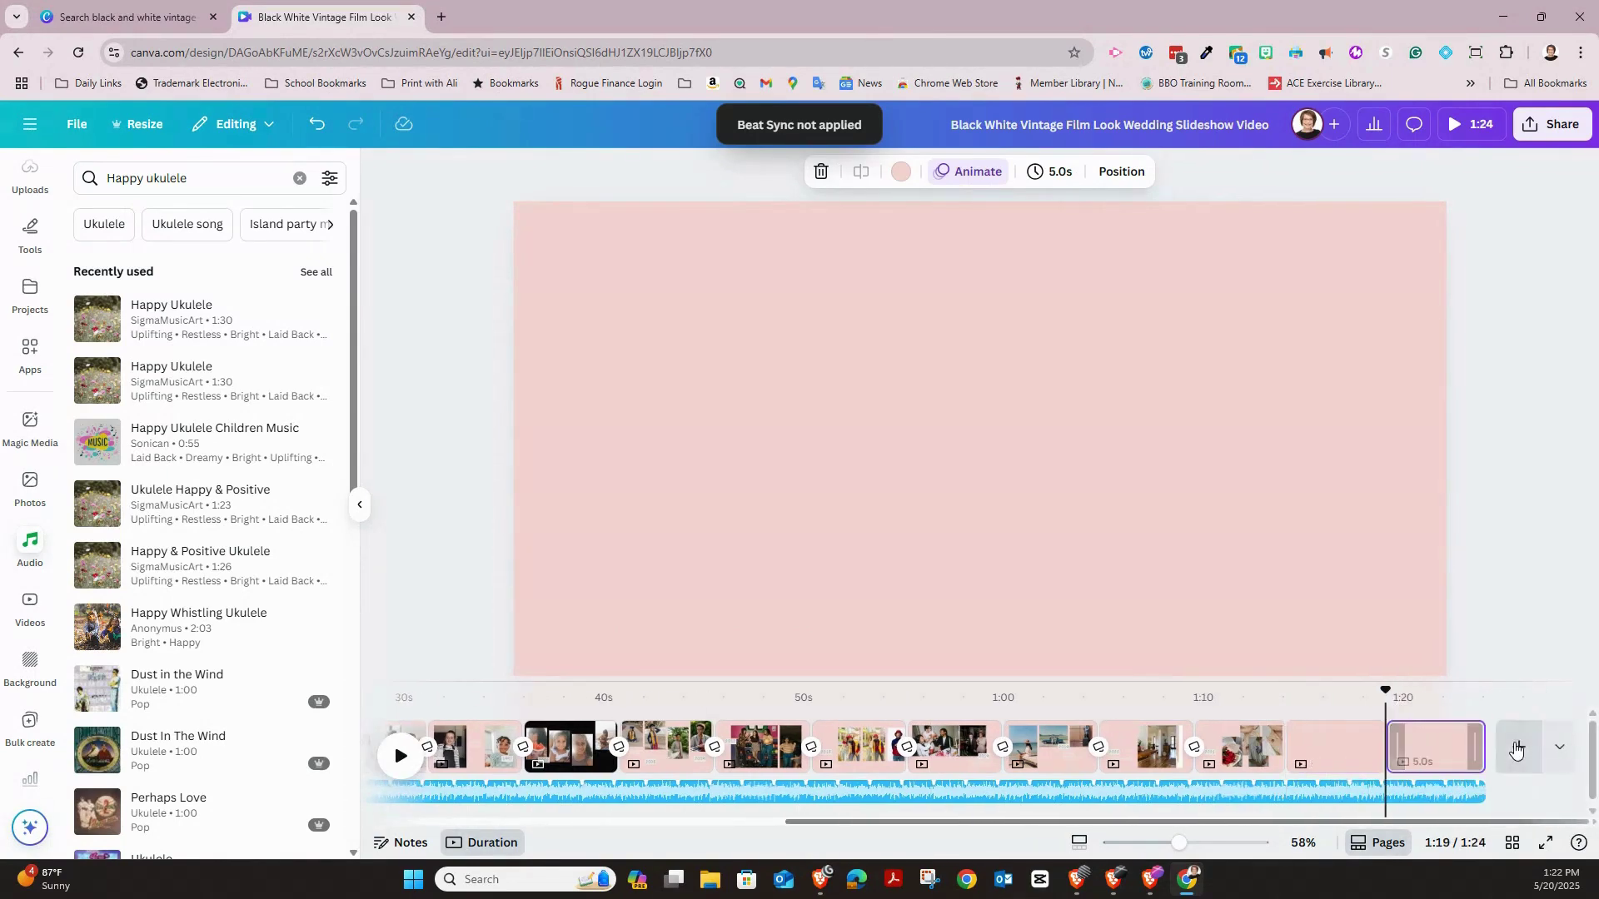
pyautogui.click(1518, 747)
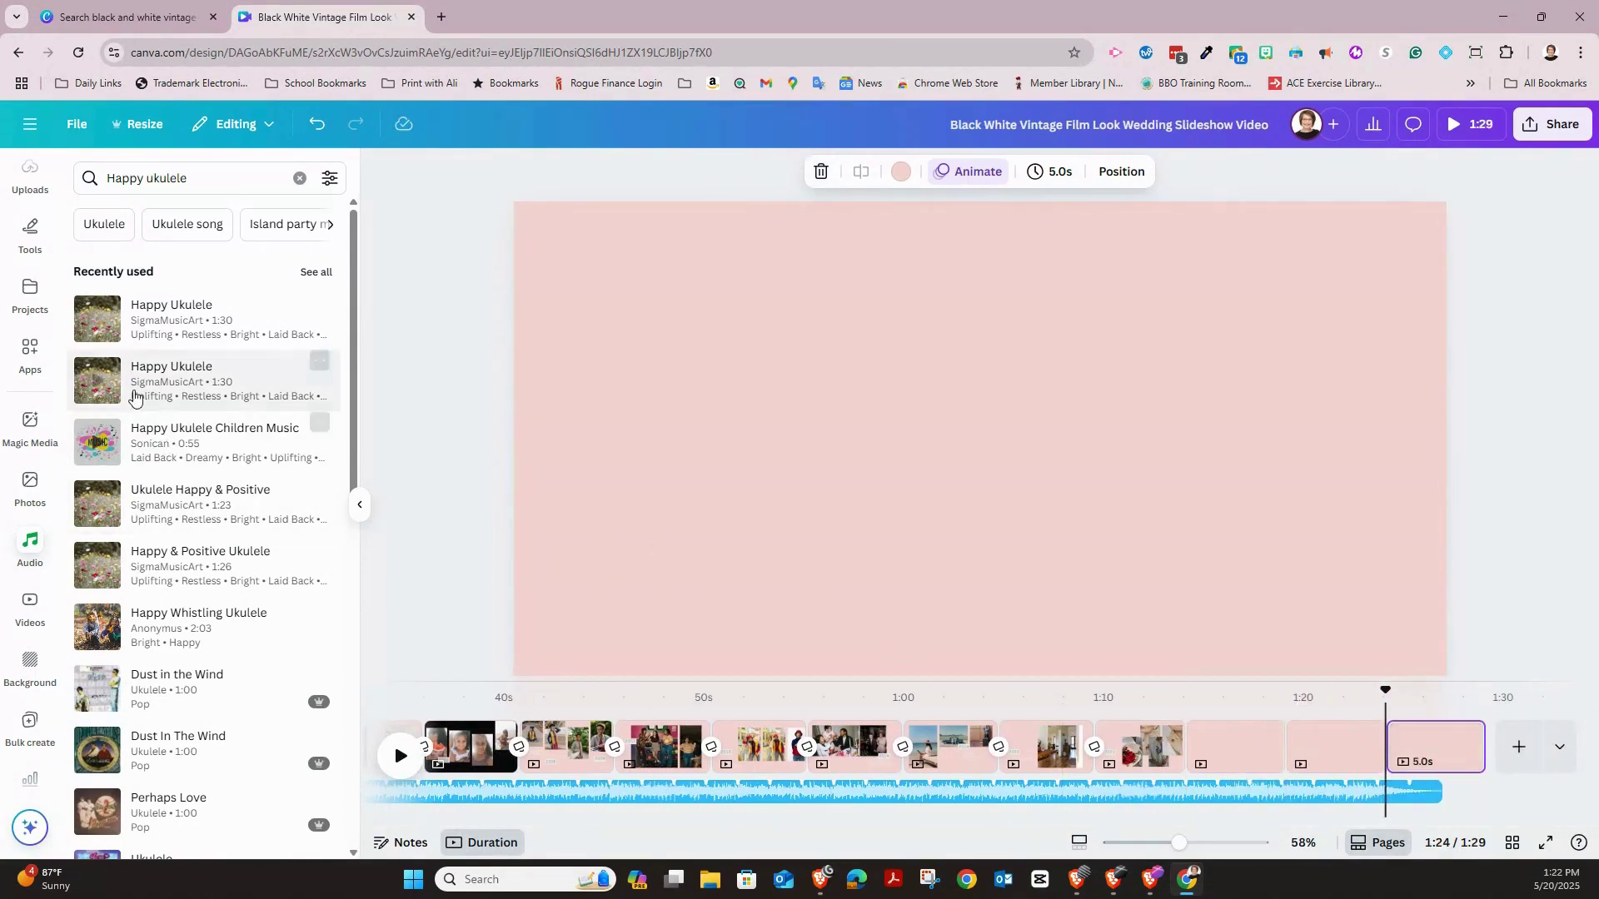
# Add the Ukulele Happy & Positive track on the last page, directly after the end of the first audio track
pyautogui.click(1462, 736)
pyautogui.click(1432, 754)
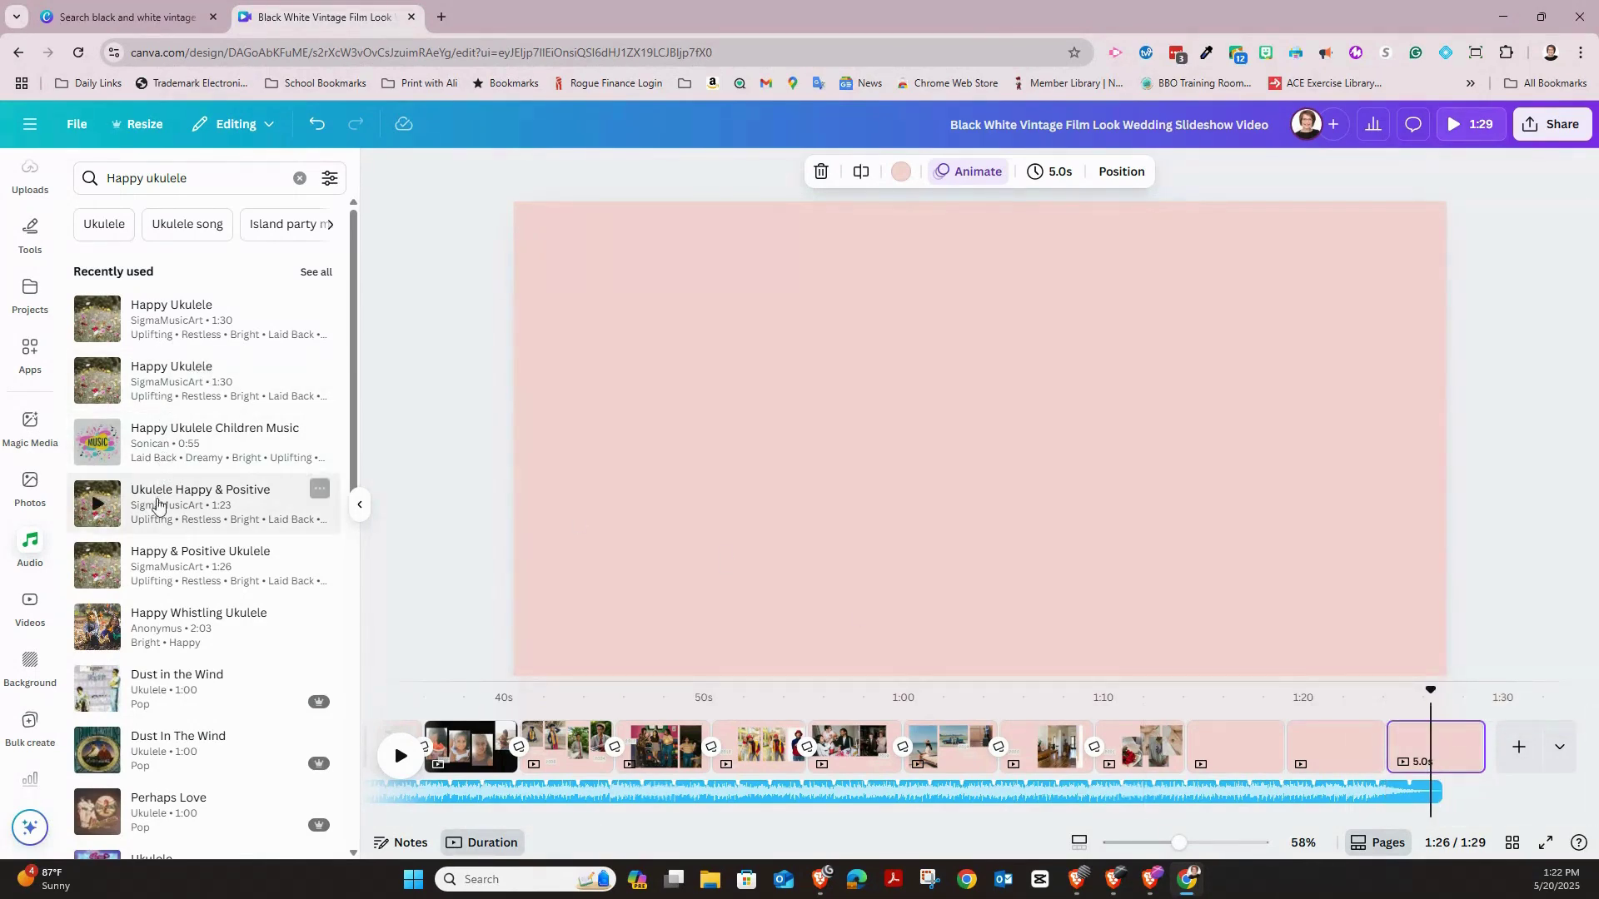
pyautogui.moveTo(151, 513); pyautogui.dragTo(1454, 751)
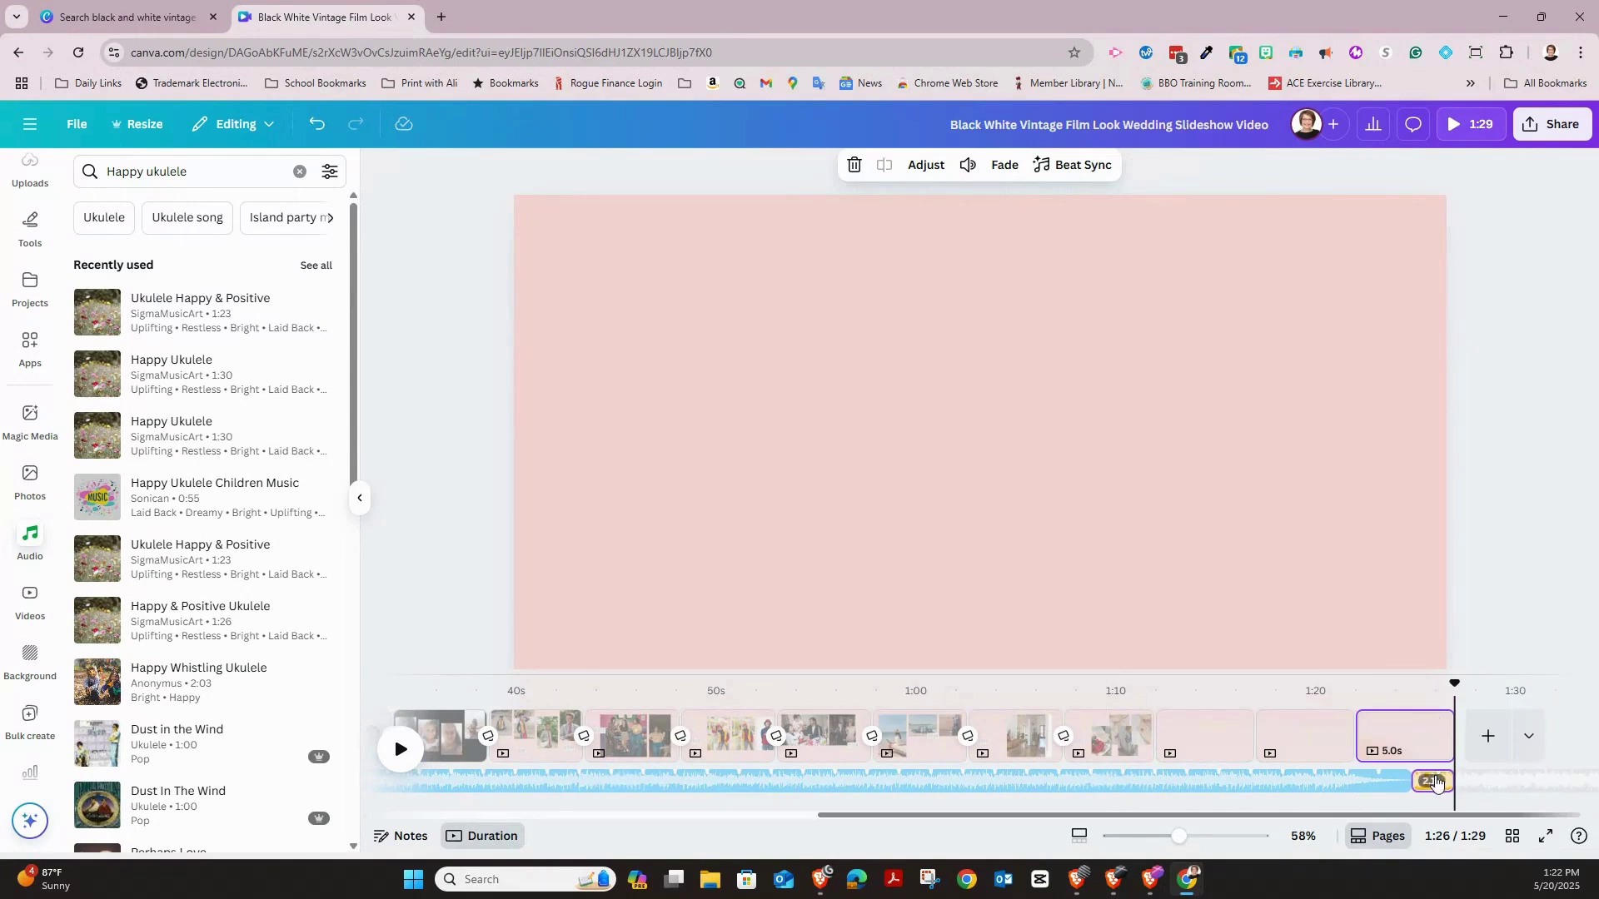
# Add two more blank pages at the end and extend the second audio track to the end of the video
pyautogui.click(1487, 736)
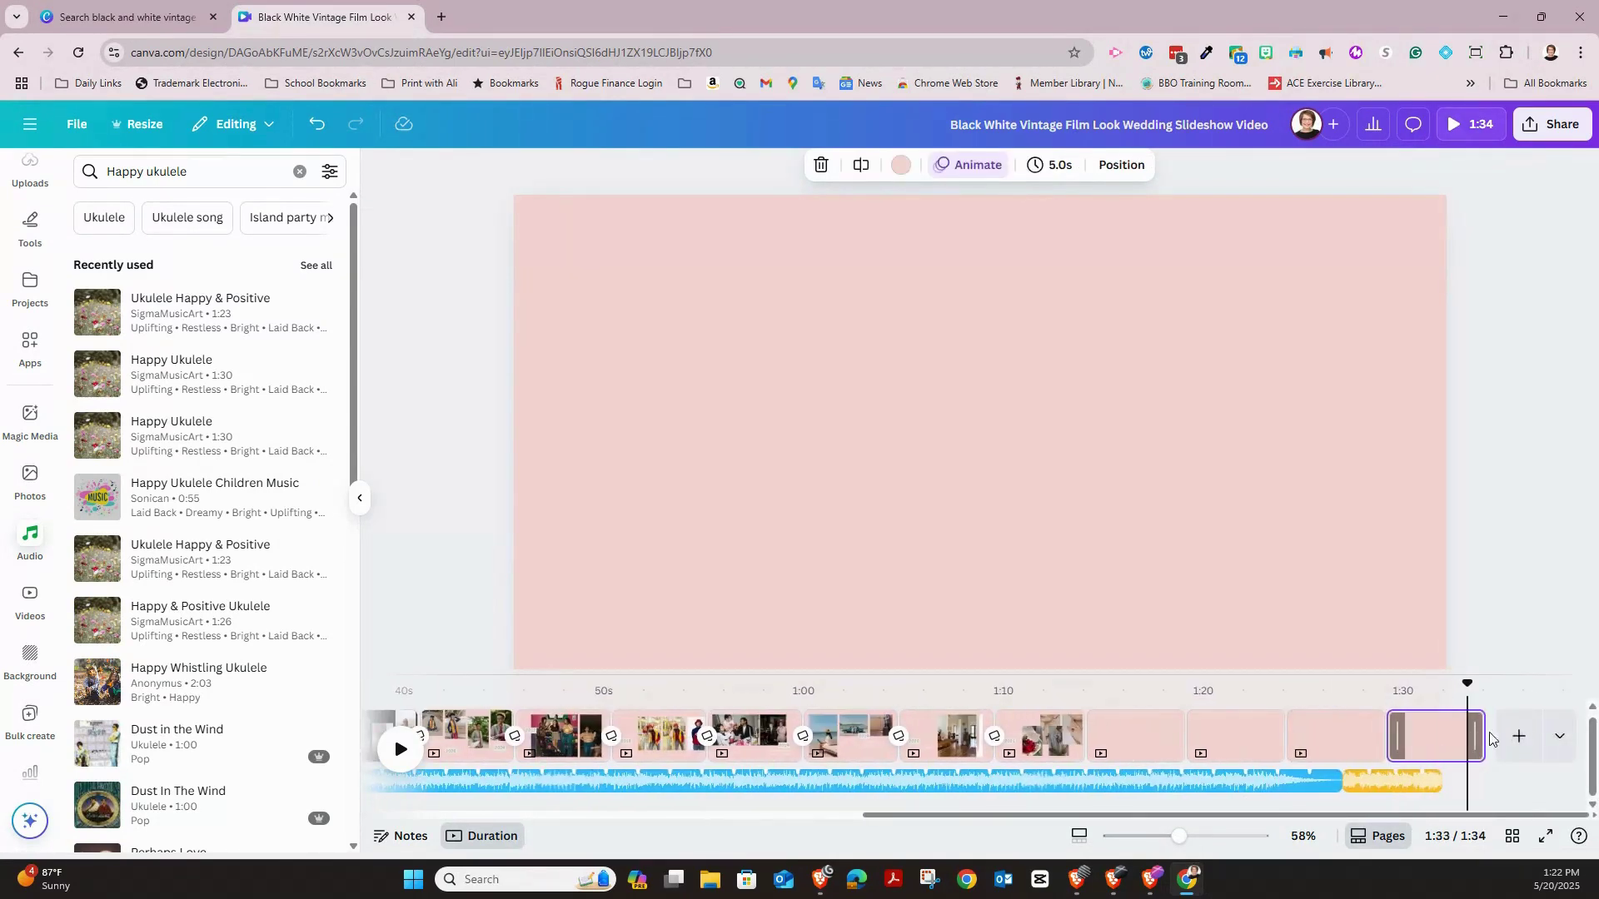
pyautogui.click(1519, 735)
pyautogui.click(1307, 782)
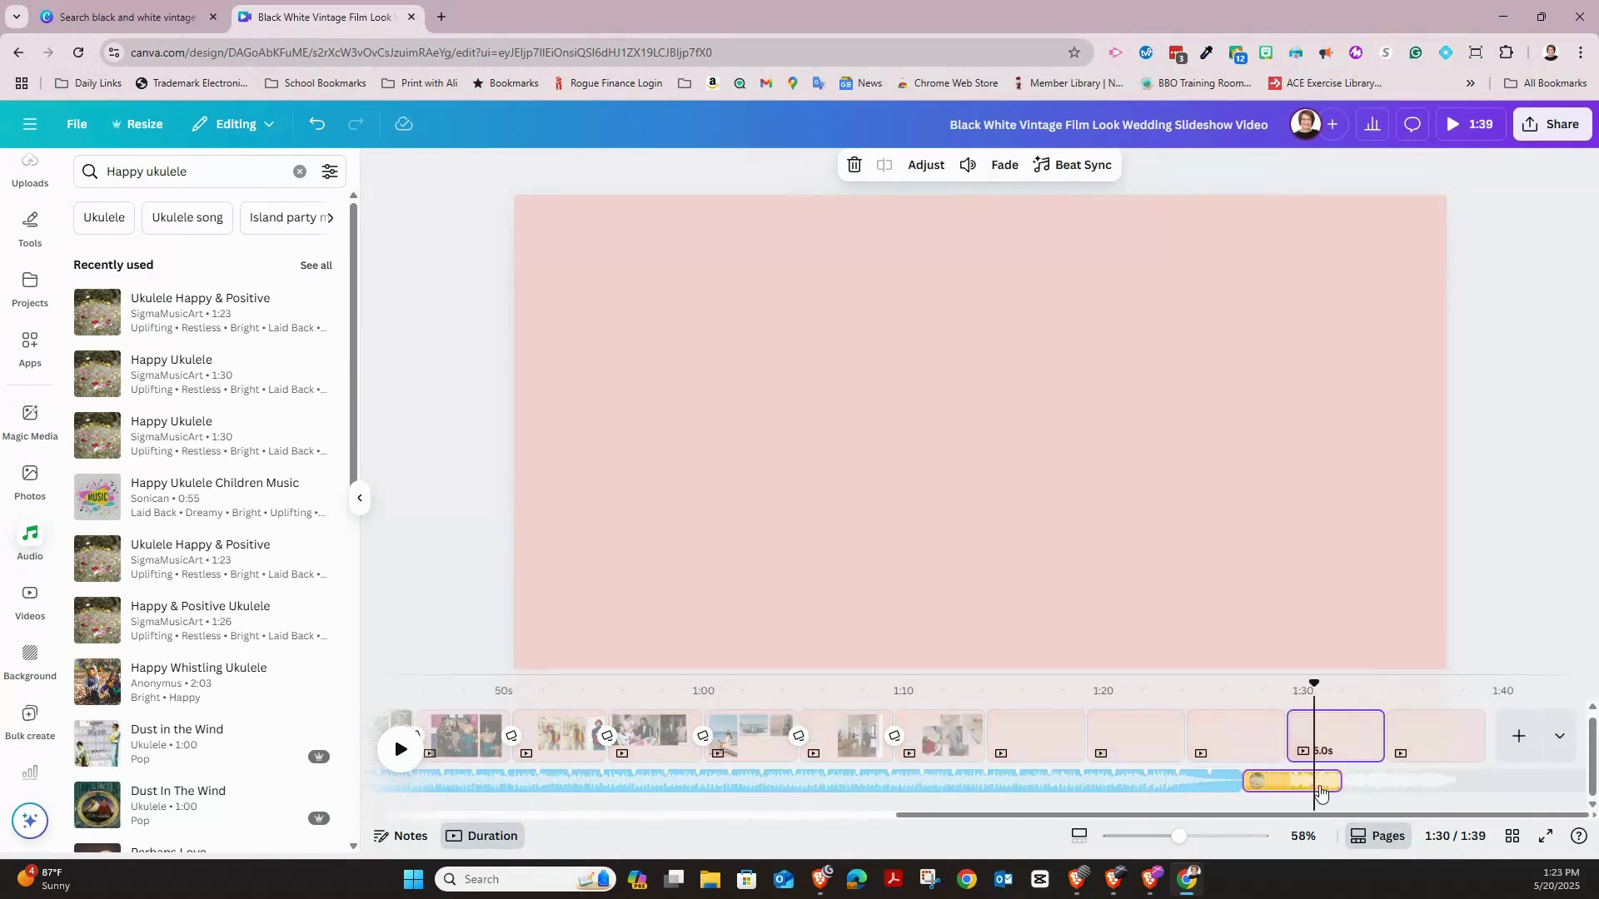
pyautogui.moveTo(1340, 781); pyautogui.dragTo(1544, 762)
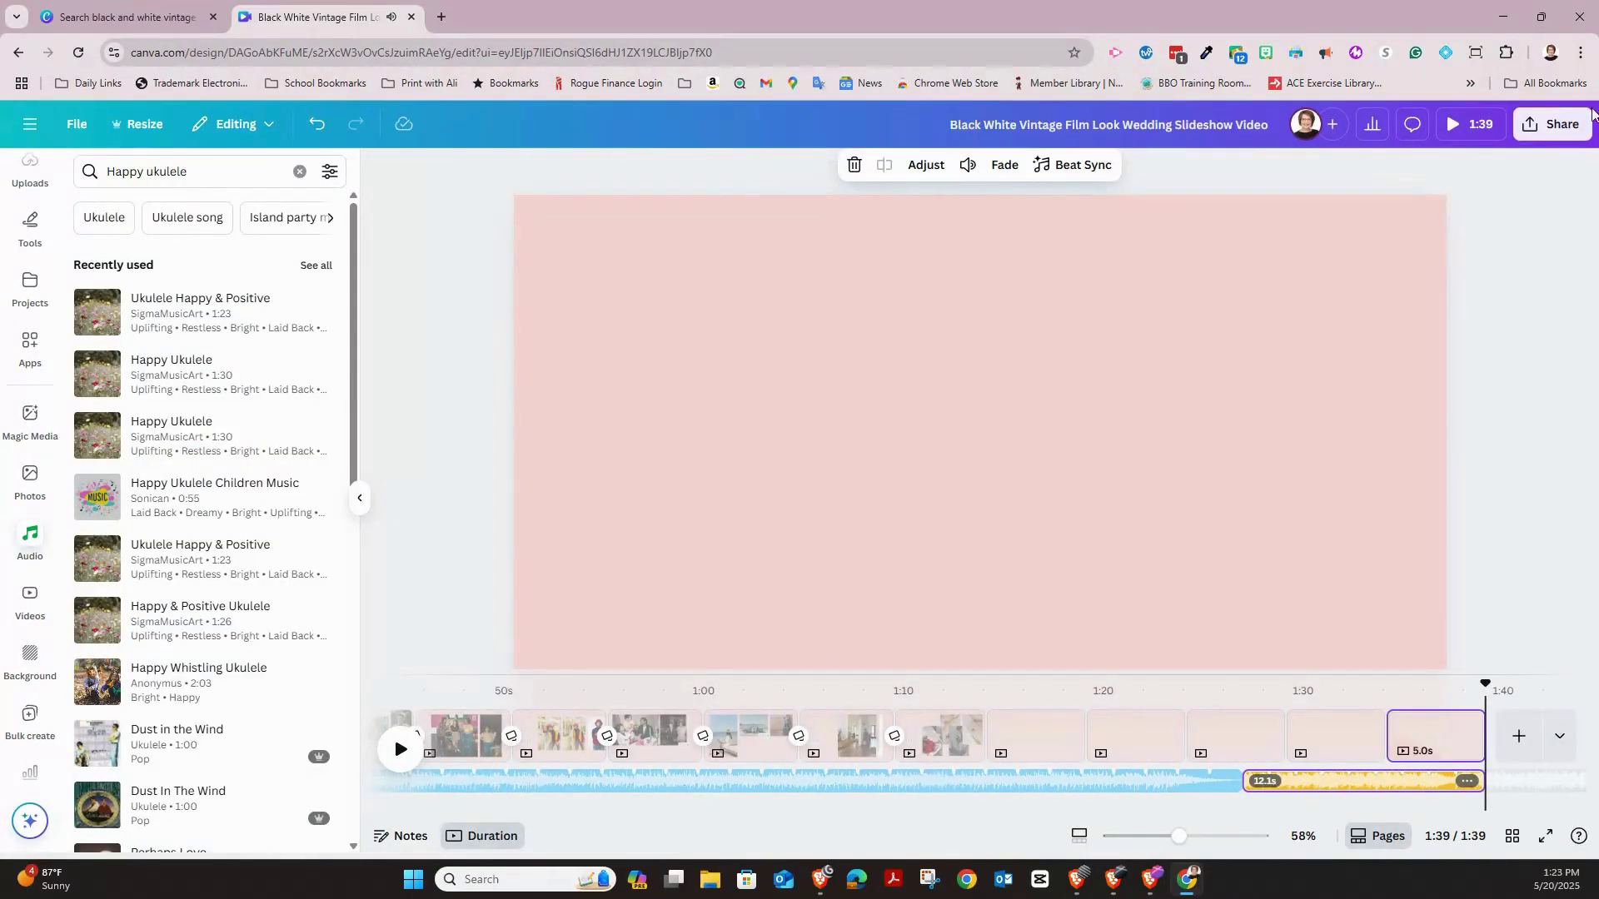
# Create a public view link for the video and open the copied link in a new browser tab
pyautogui.click(1550, 122)
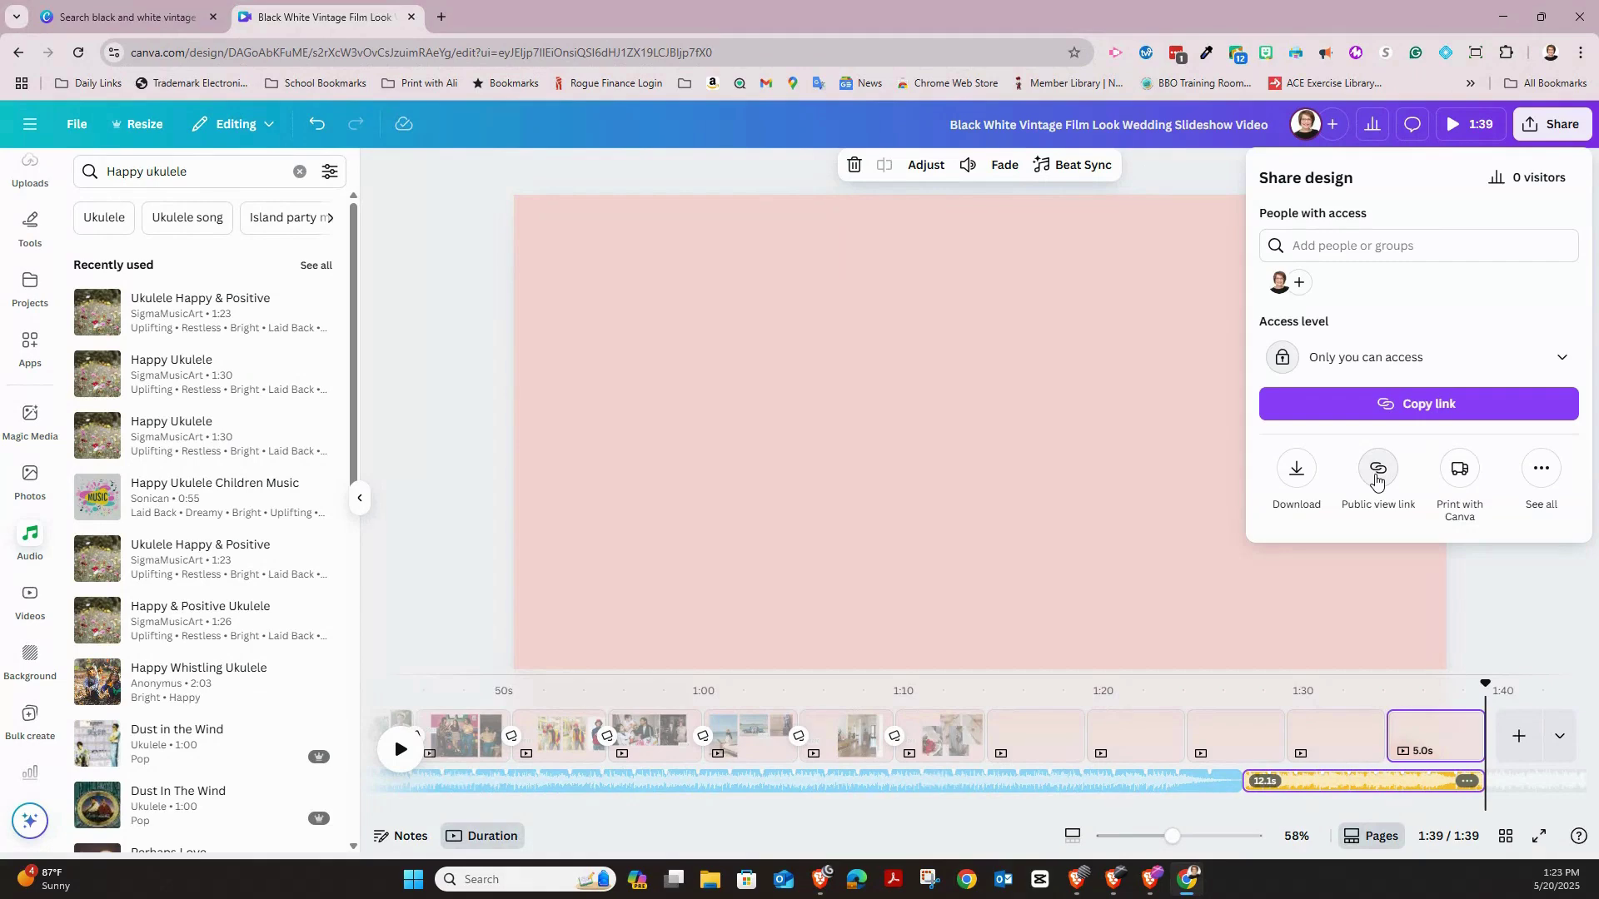
pyautogui.click(1376, 479)
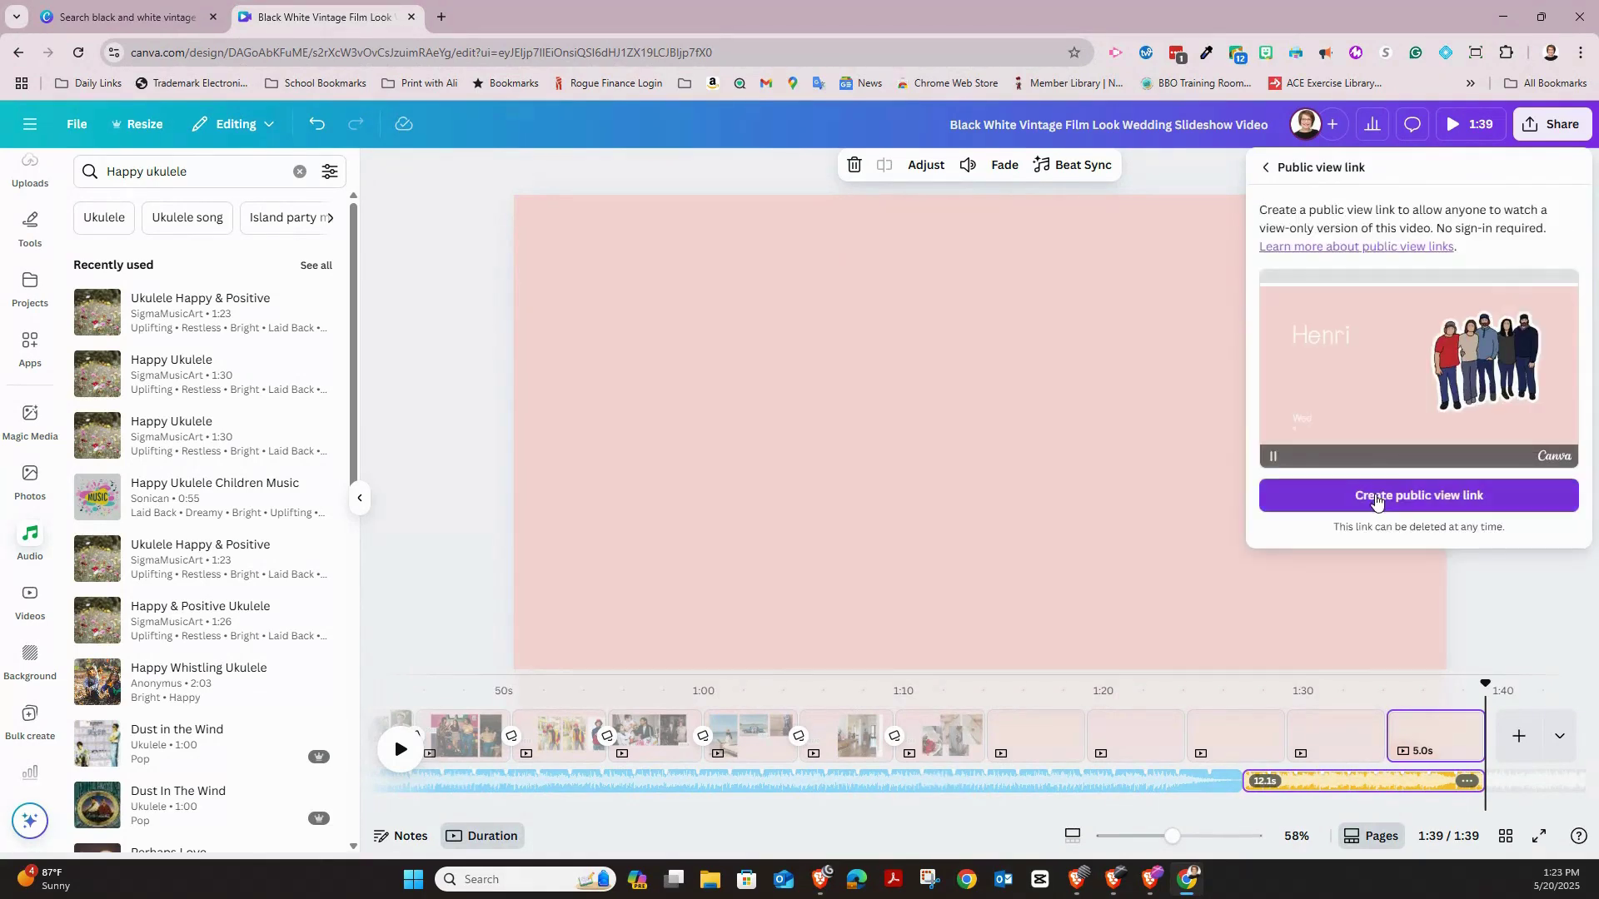
pyautogui.click(1376, 497)
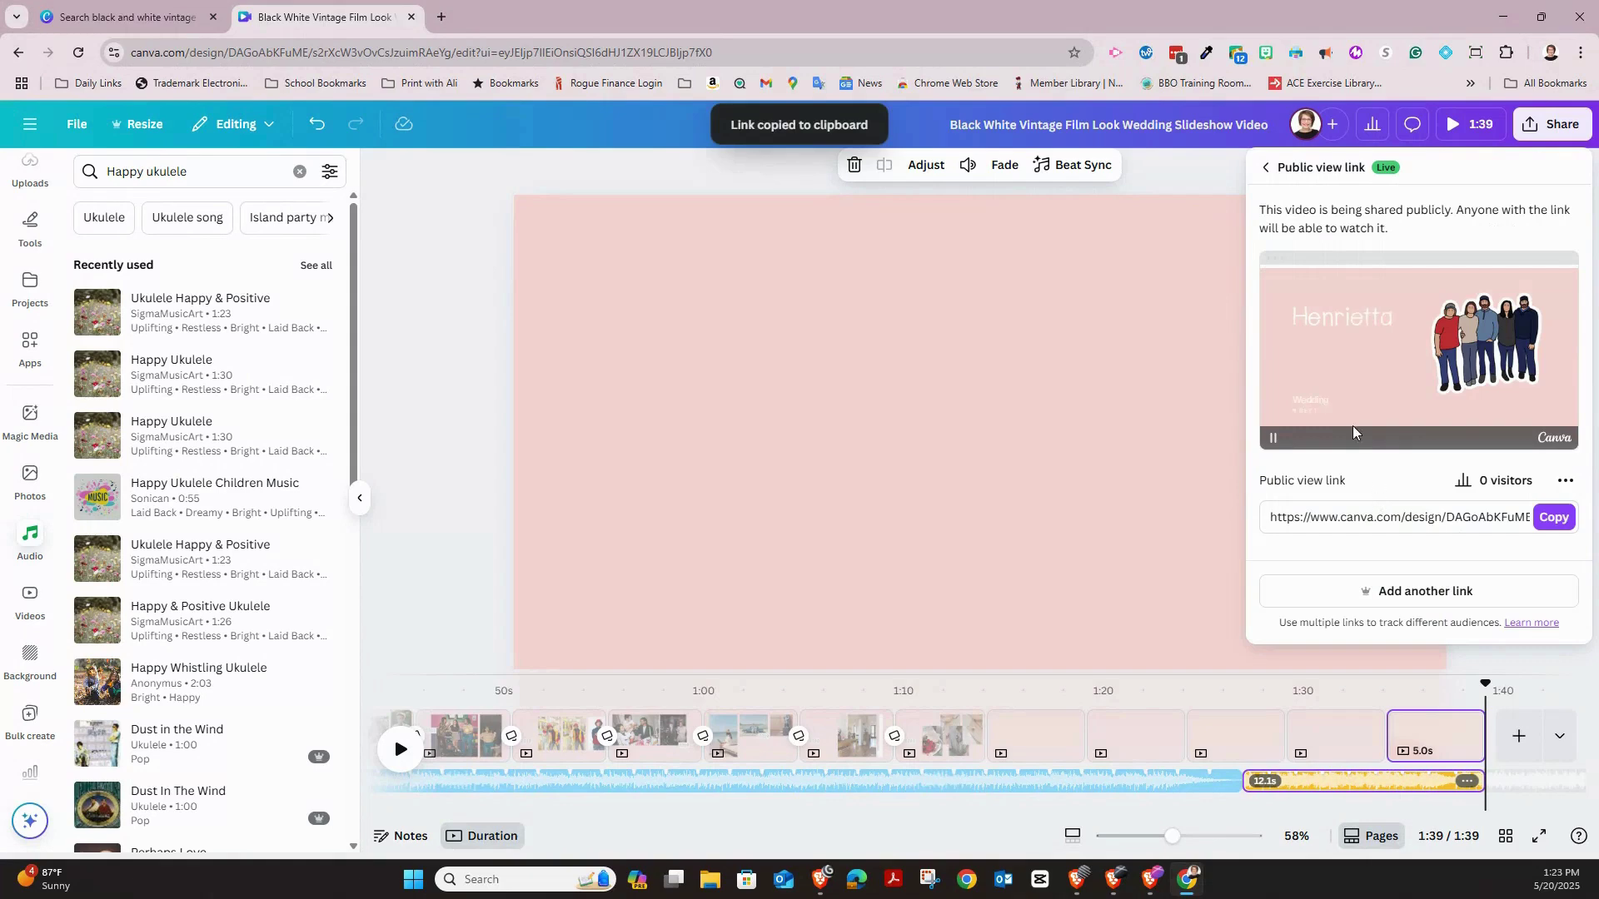
pyautogui.click(439, 18)
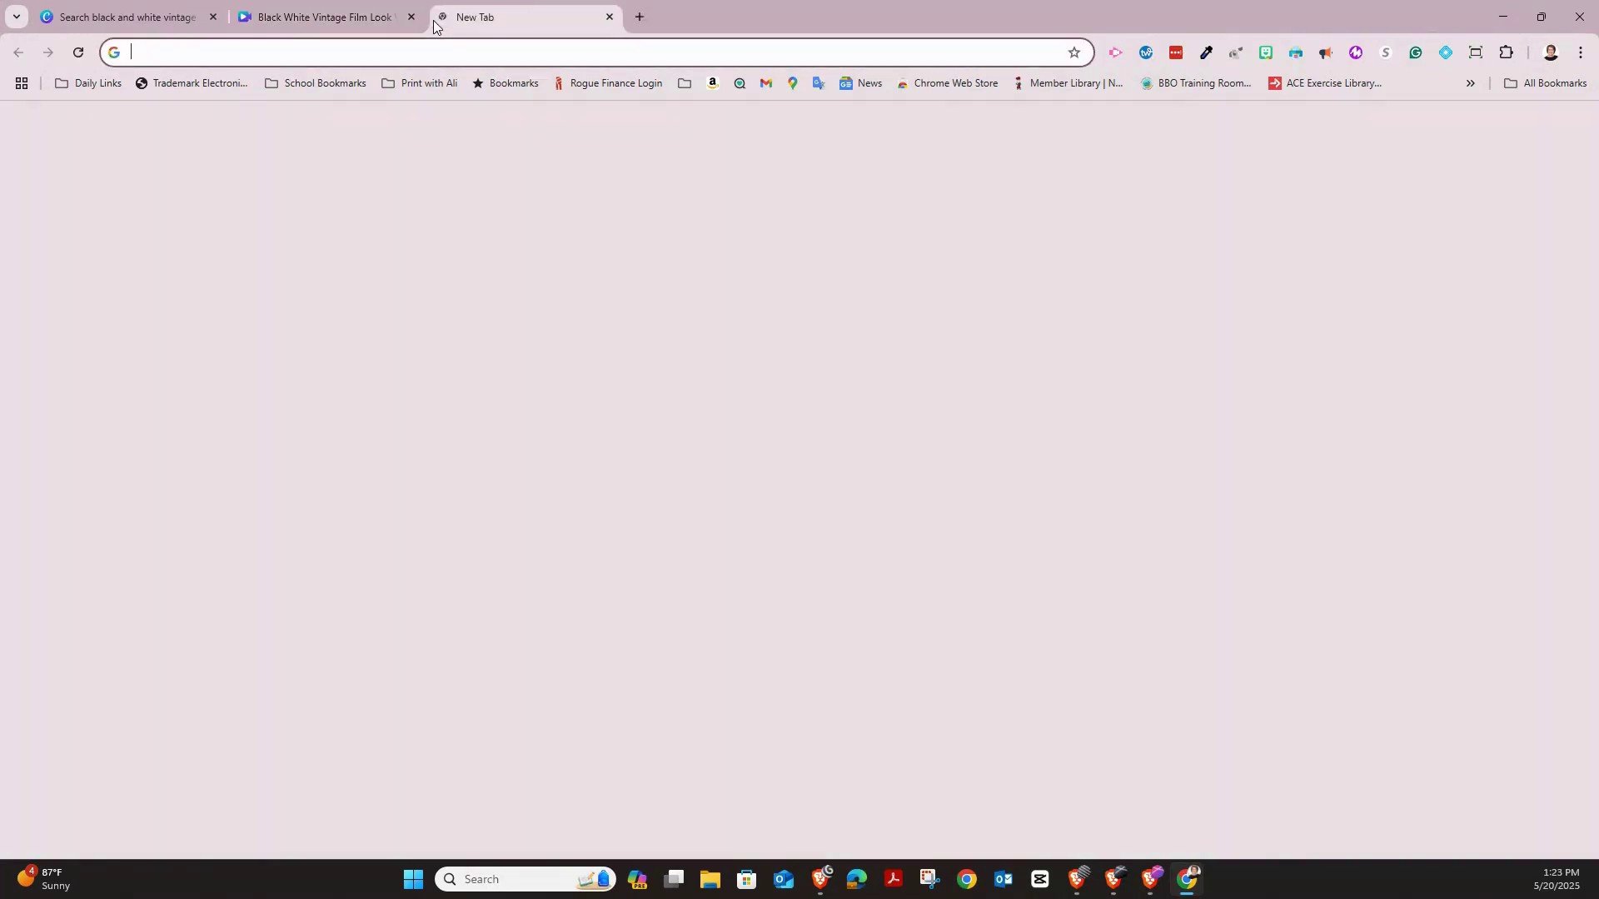
pyautogui.hotkey('ctrl', 'v')
pyautogui.press('Return')
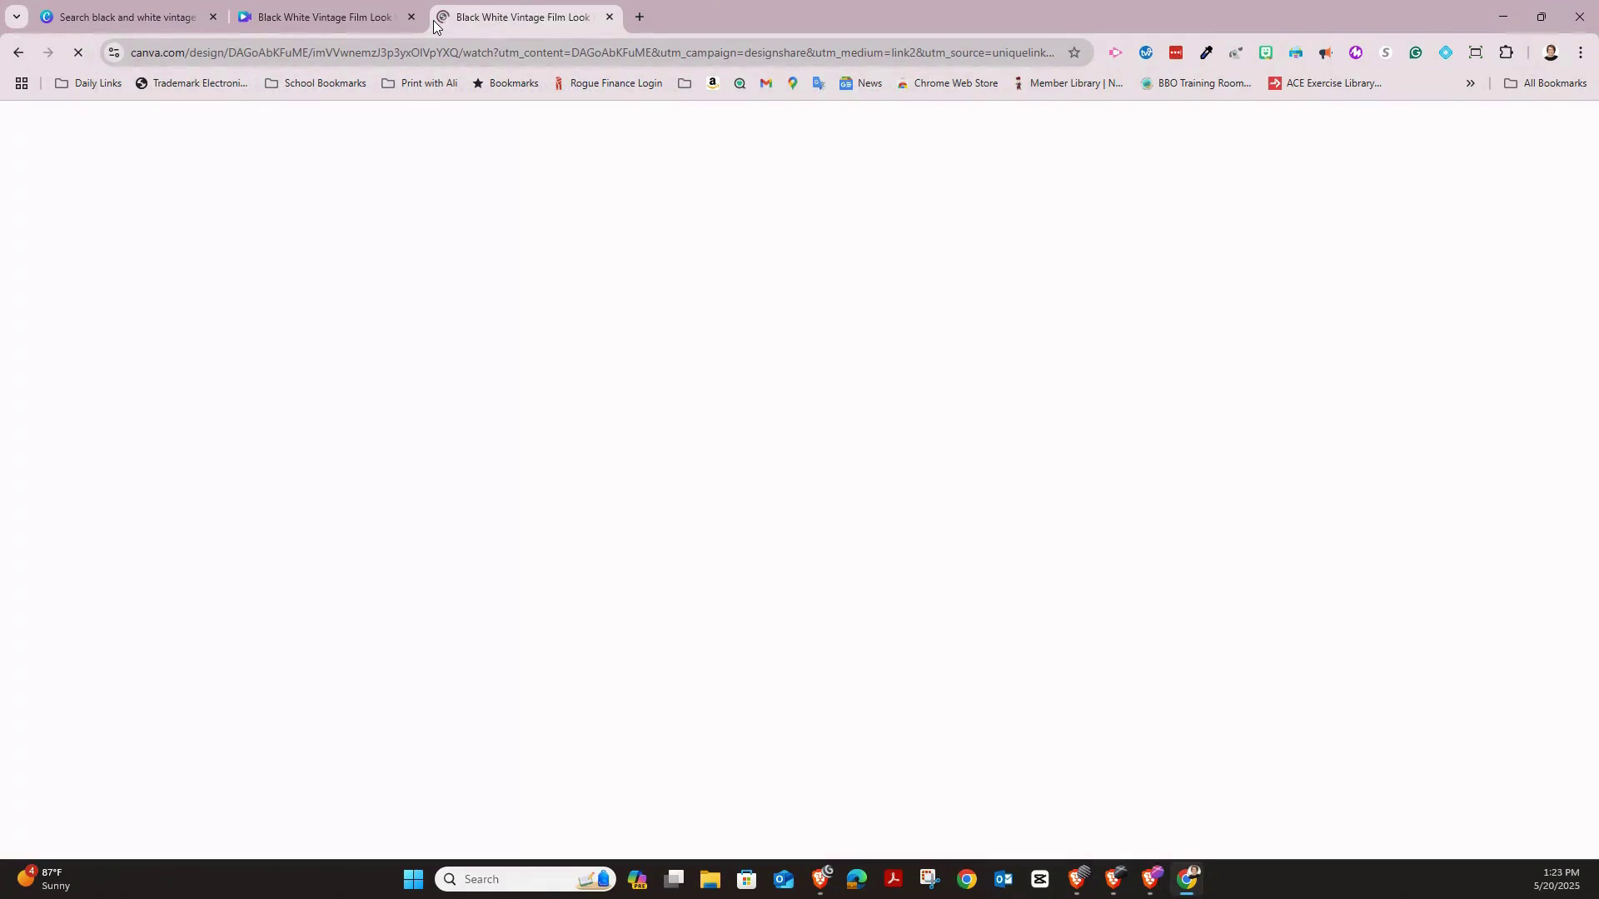